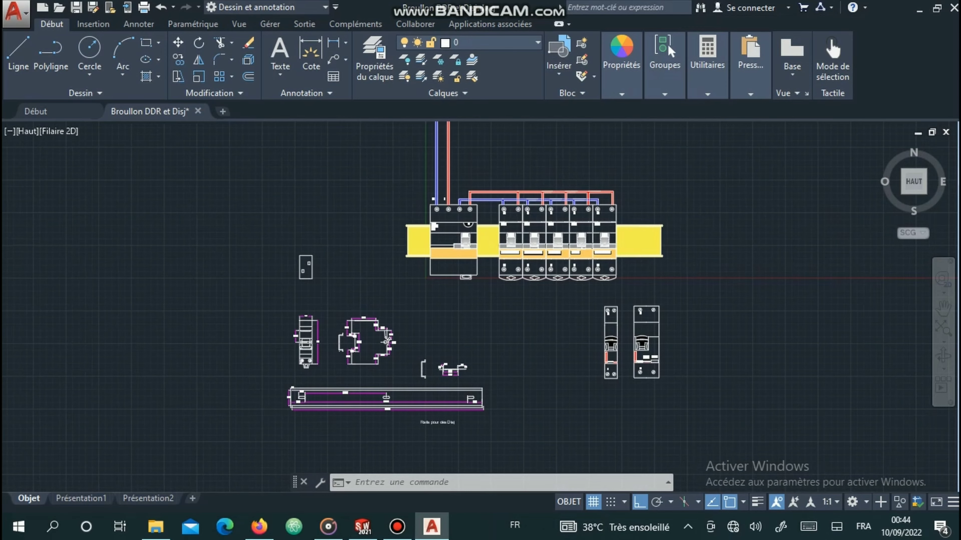
Step: Examine the dimensioned side profile of the circuit breaker in the AutoCAD drawing
scroll(363, 420, "up", 2)
mouse_move(359, 414)
middle_mouse_down()
mouse_move(395, 365)
mouse_move(430, 359)
middle_mouse_up()
scroll(419, 299, "up", 4)
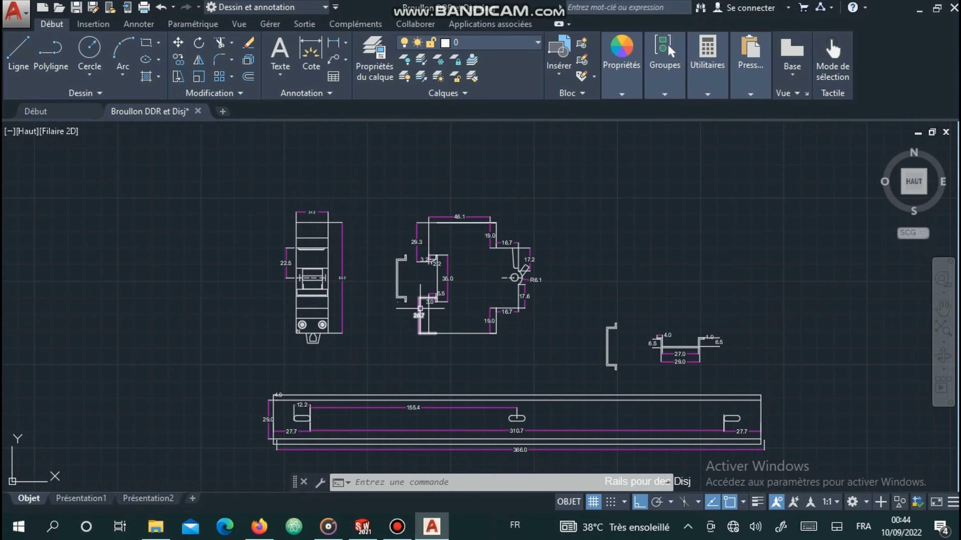
mouse_move(474, 269)
middle_mouse_down()
mouse_move(474, 314)
mouse_move(520, 330)
middle_mouse_up()
scroll(475, 315, "up", 2)
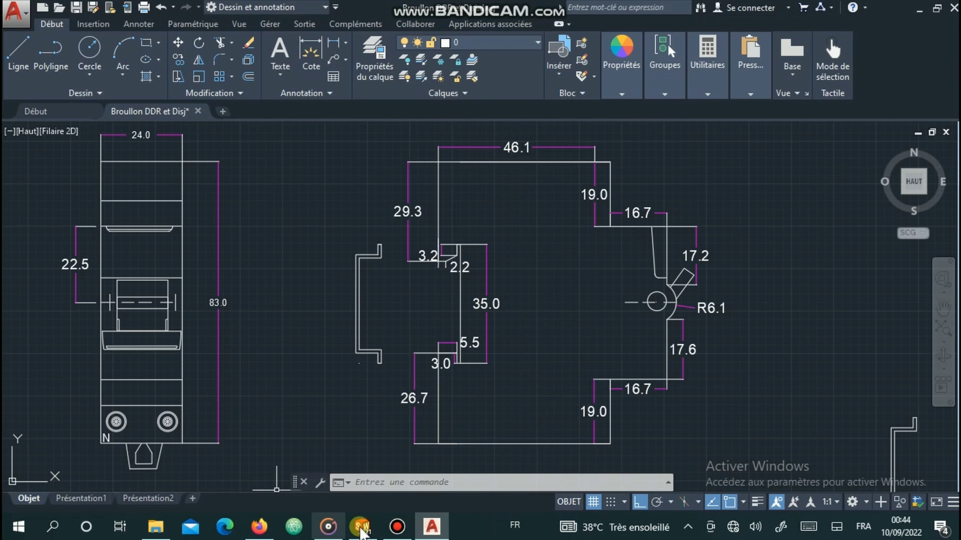
Step: Switch to SolidWorks and start a new sketch on the front plane (Plan de face)
left_click(362, 526)
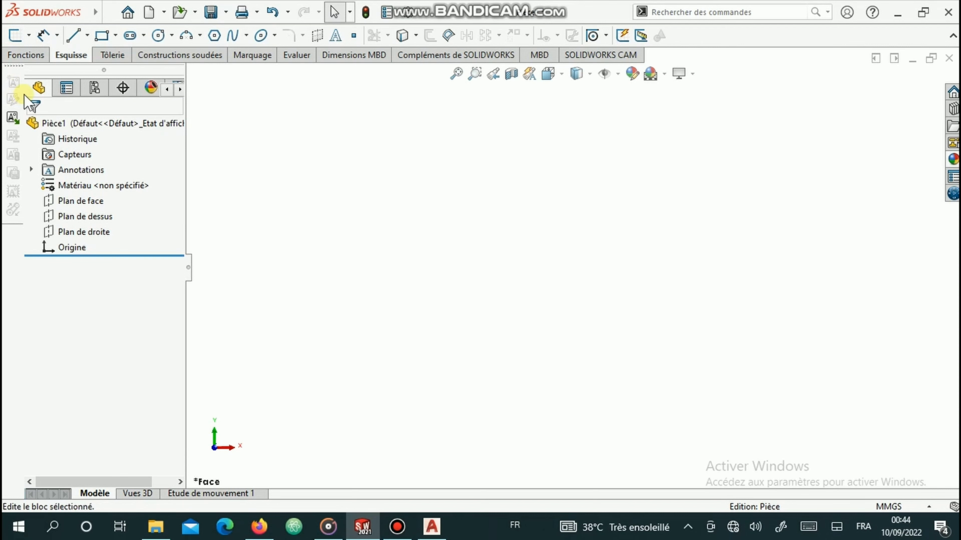
left_click(22, 35)
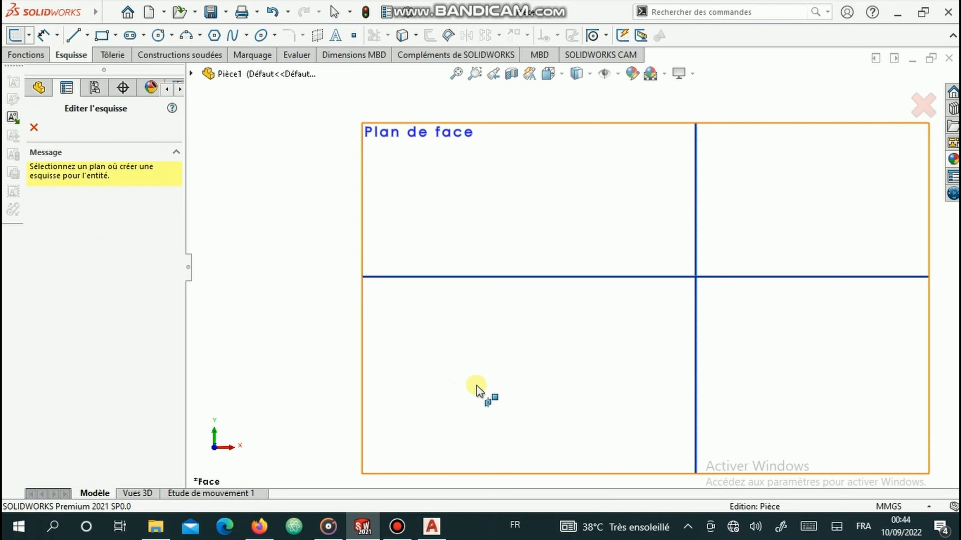
left_click(552, 353)
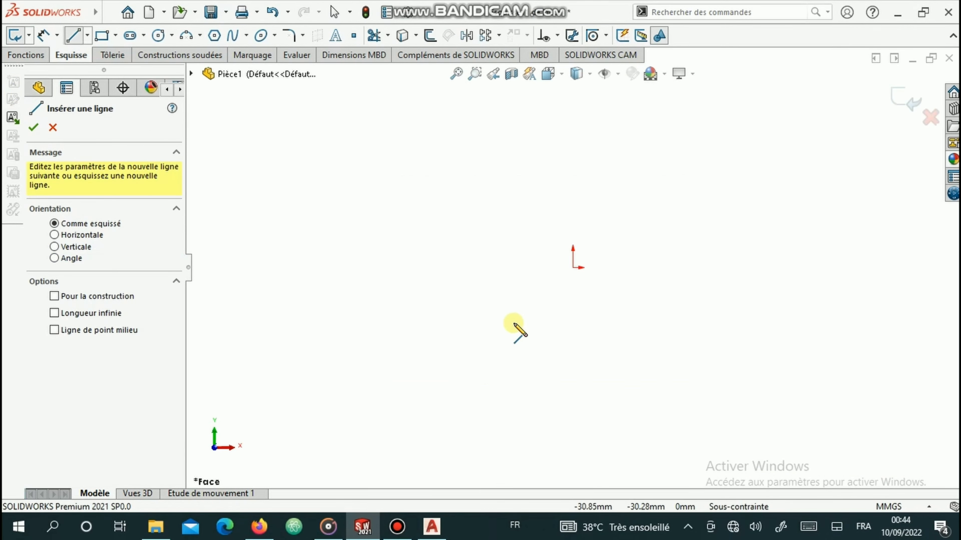
Step: Sketch the profile's lower-left edge about 28.8 mm tall, the small stepped notch above it, the long recess edge and its short top return
left_click(489, 393)
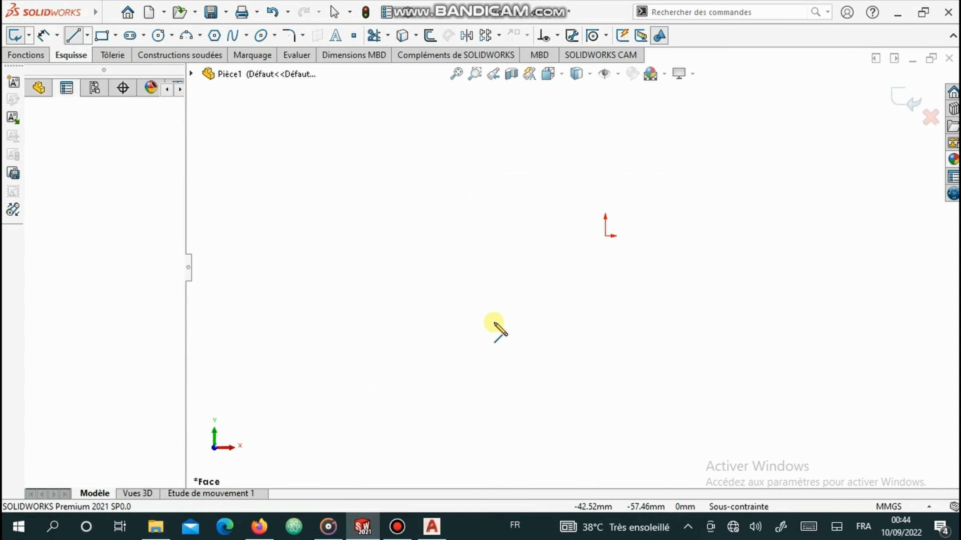
left_click(489, 315)
left_click(500, 315)
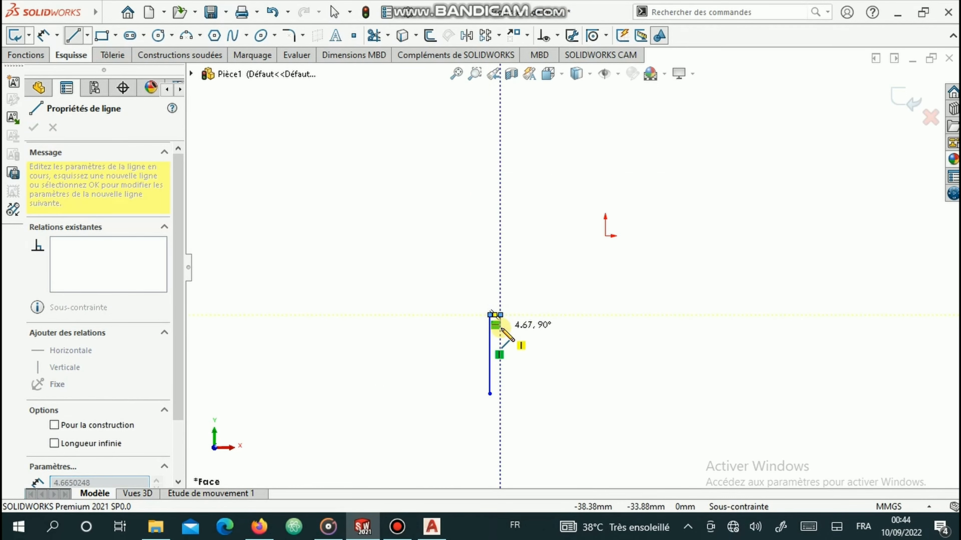
left_click(500, 329)
left_click(510, 329)
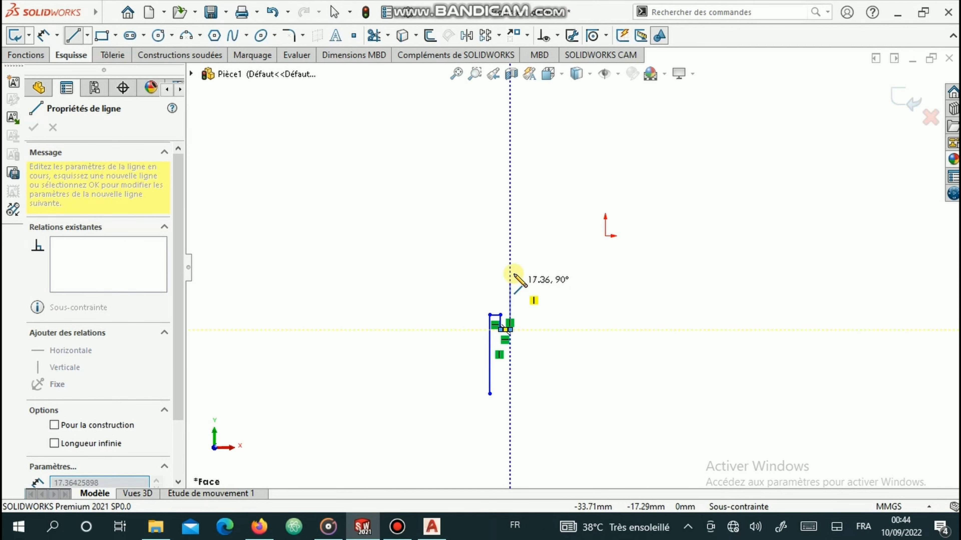
left_click(510, 230)
left_click(500, 230)
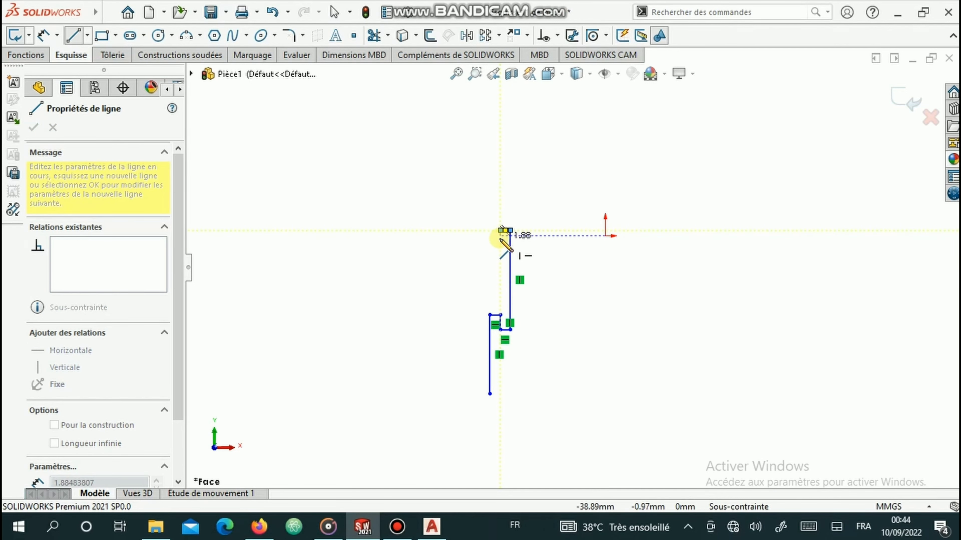
Step: Continue the outline with a 1.88 mm drop, a 135° slanted segment about 2.75 mm long, a short horizontal edge and the upper-left vertical edge
scroll(502, 237, "down", 3)
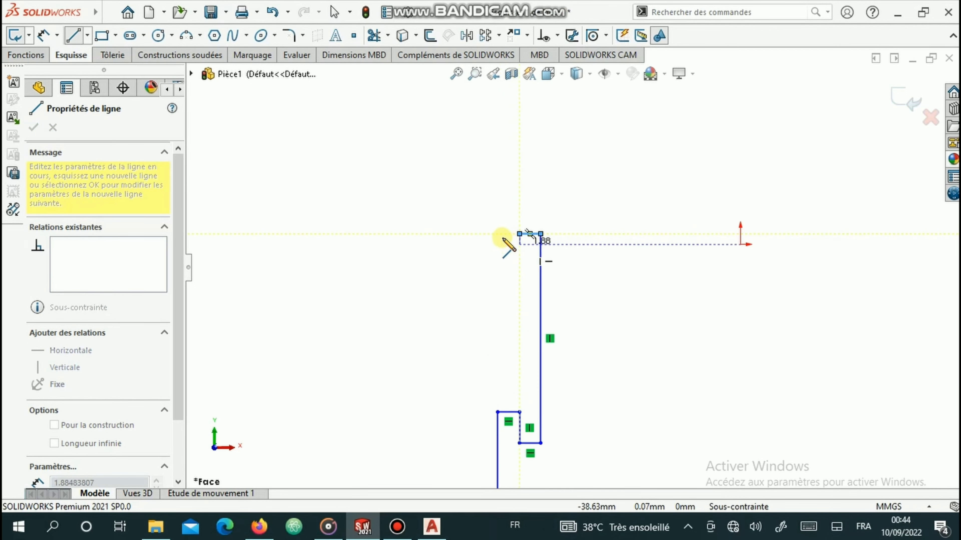
left_click(517, 245)
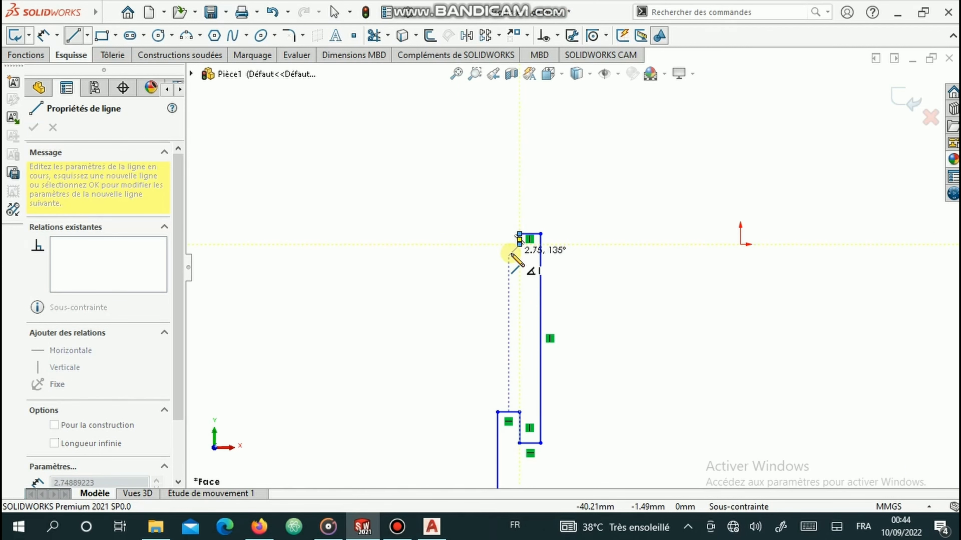
left_click(497, 256)
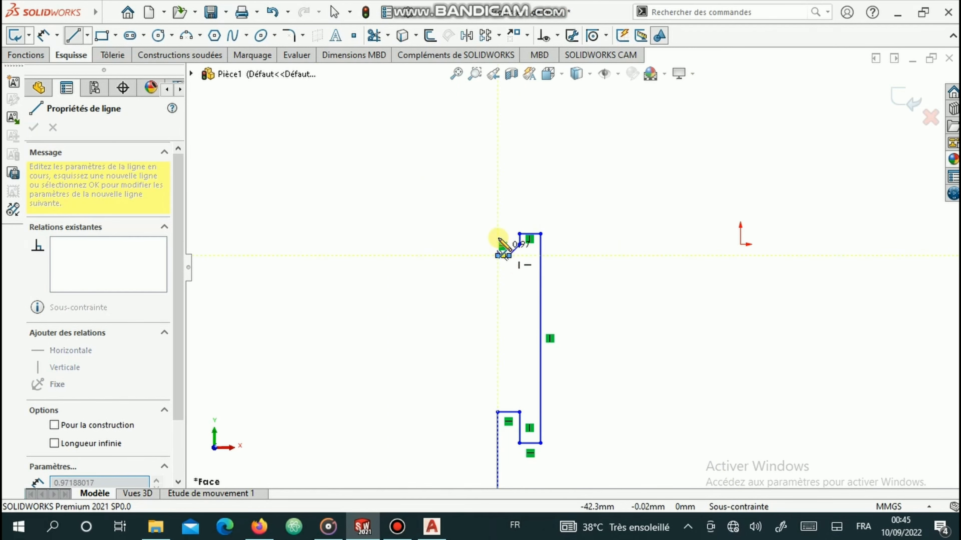
scroll(500, 244, "up", 3)
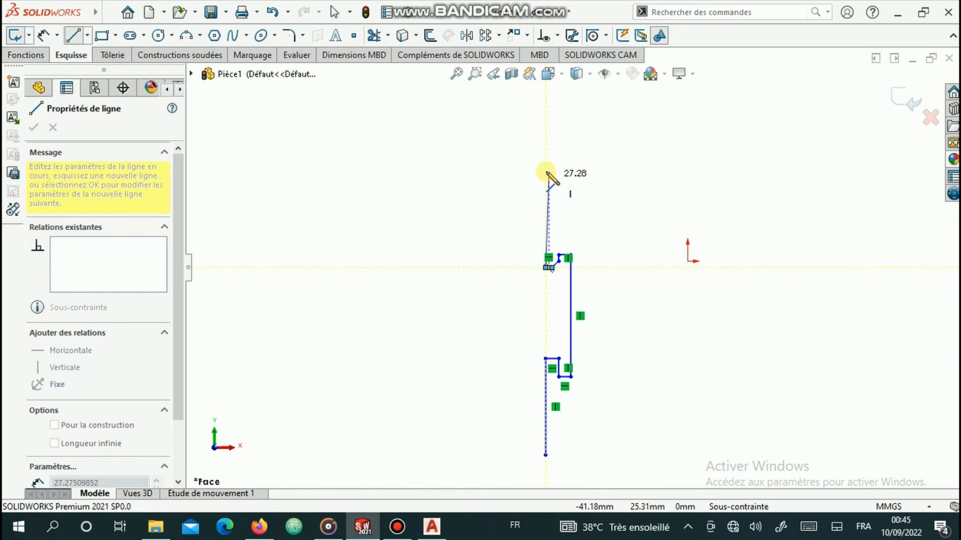
left_click(545, 169)
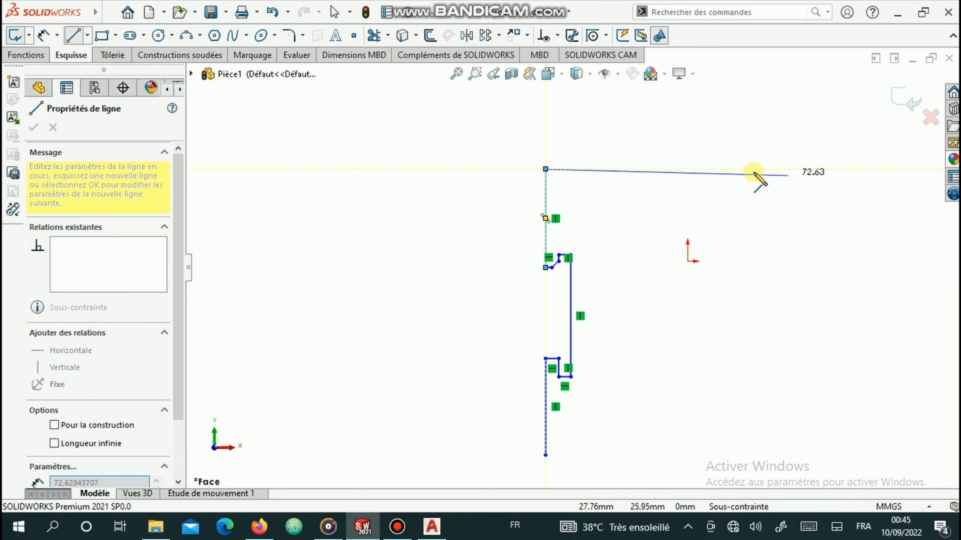
Step: Continue the outline with the top edge, the upper-right vertical, a horizontal shelf through the origin and a short downward edge
left_click(678, 169)
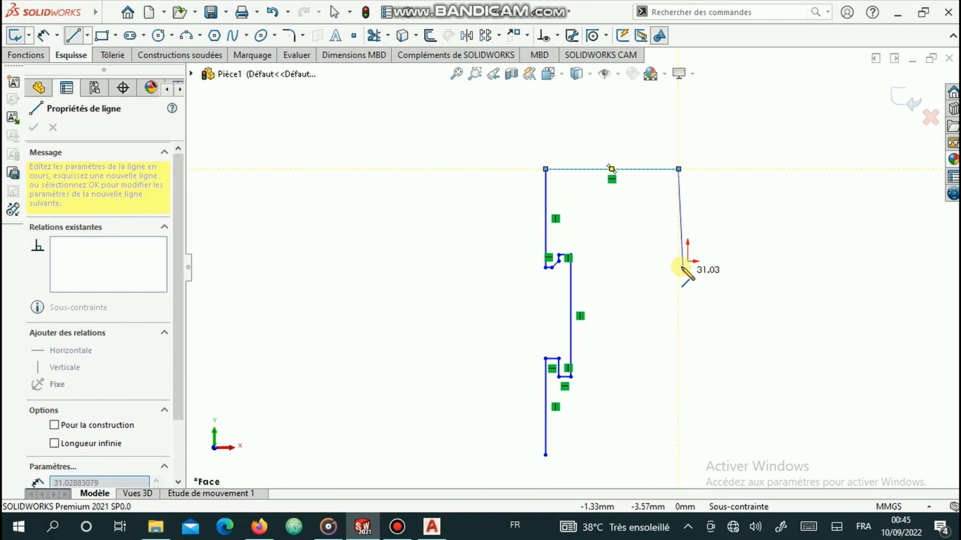
left_click(678, 261)
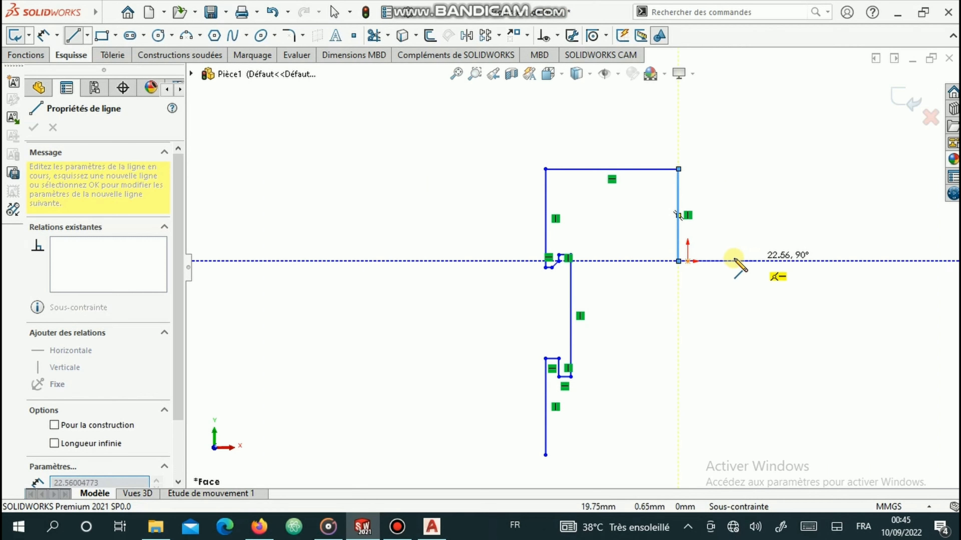
left_click(739, 261)
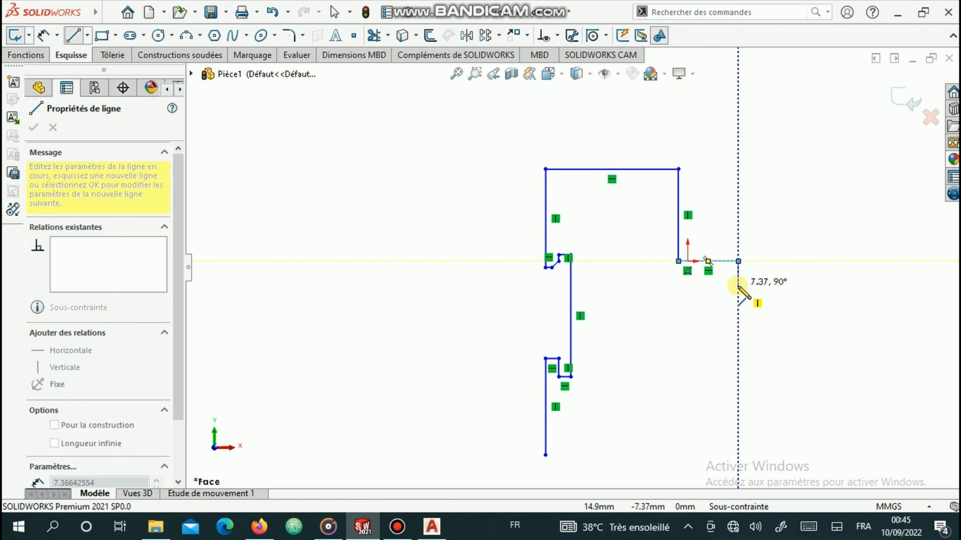
double_click(738, 290)
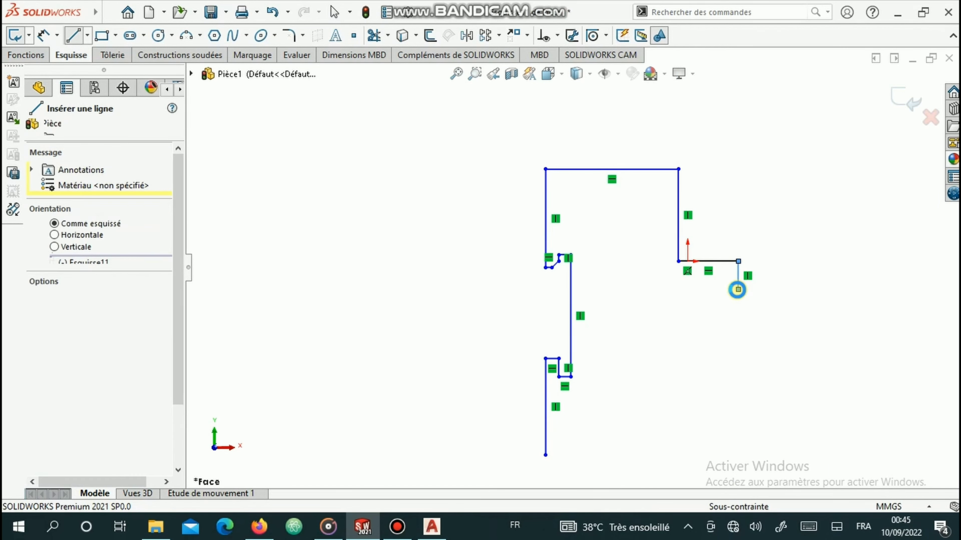
key("Escape")
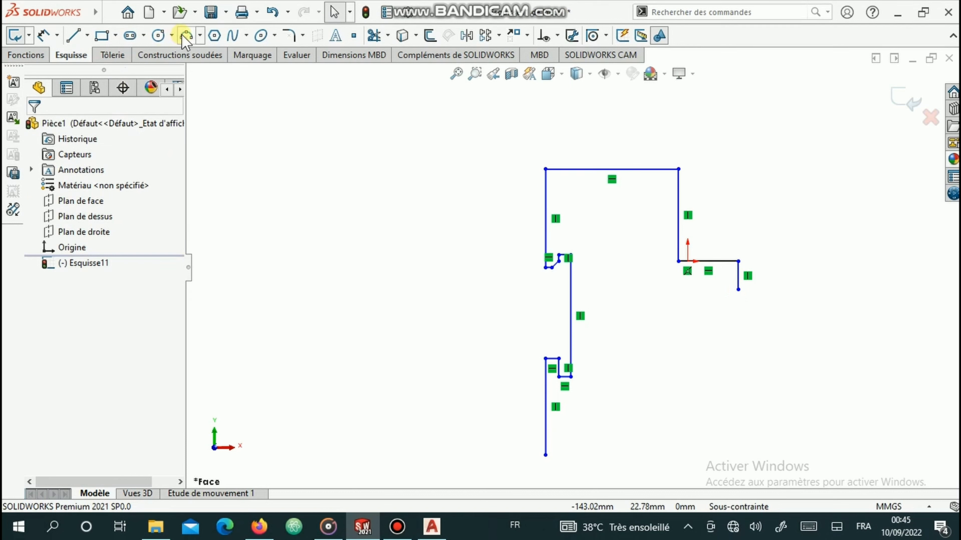
Step: Add an outward-bulging three-point arc of about 8 mm radius and 90° from the end of the short downward edge
left_click(738, 290)
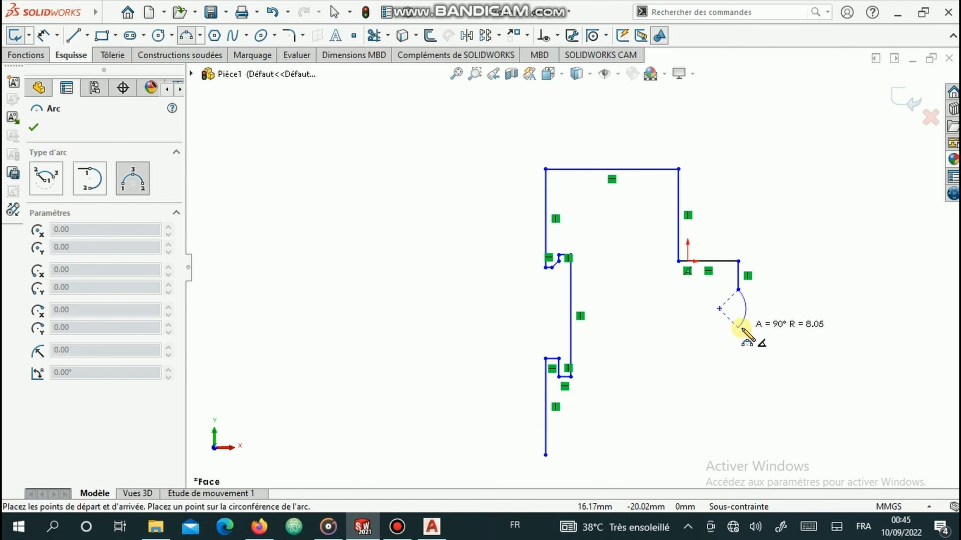
left_click(739, 327)
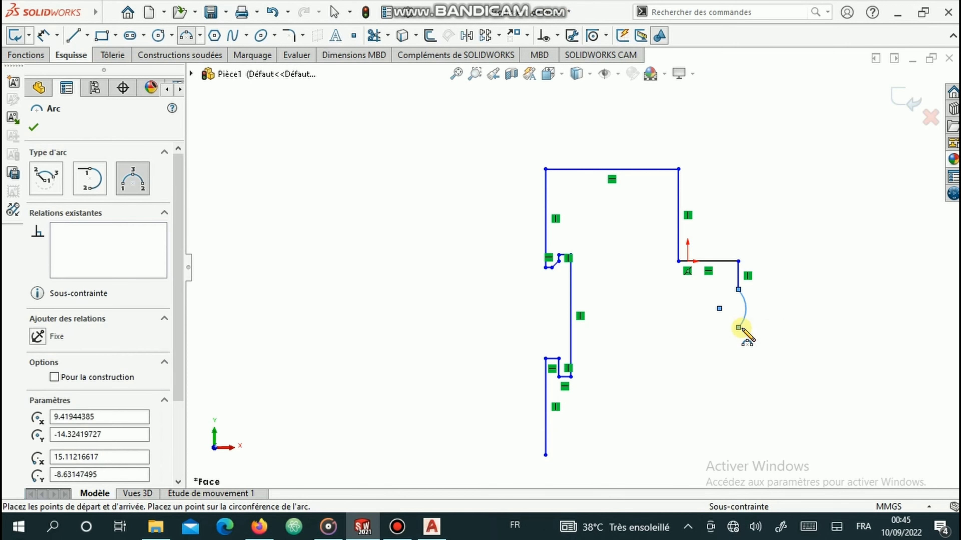
left_click(34, 128)
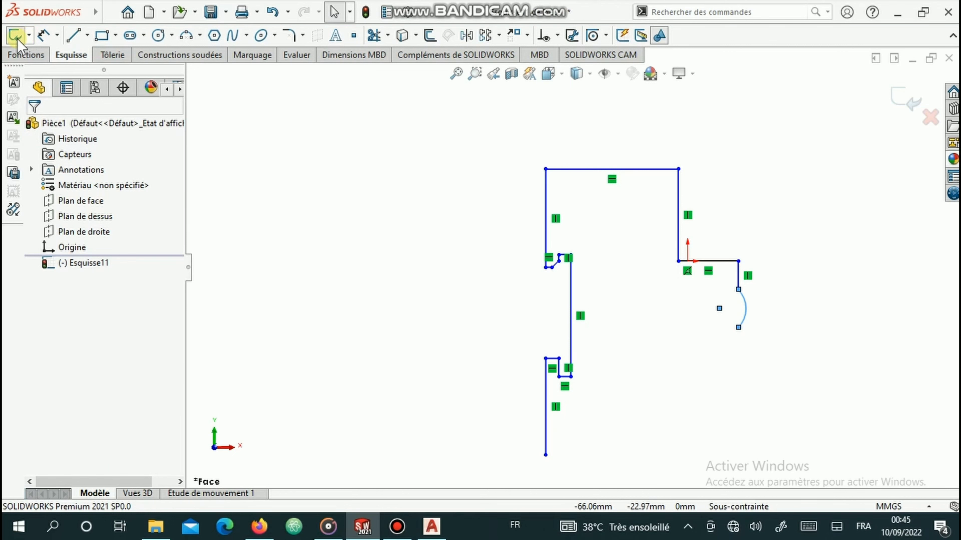
Step: Close the profile from the arc with a vertical edge, a lower shelf, the lower-right vertical and a bottom edge about 39.7 mm long
left_click(73, 35)
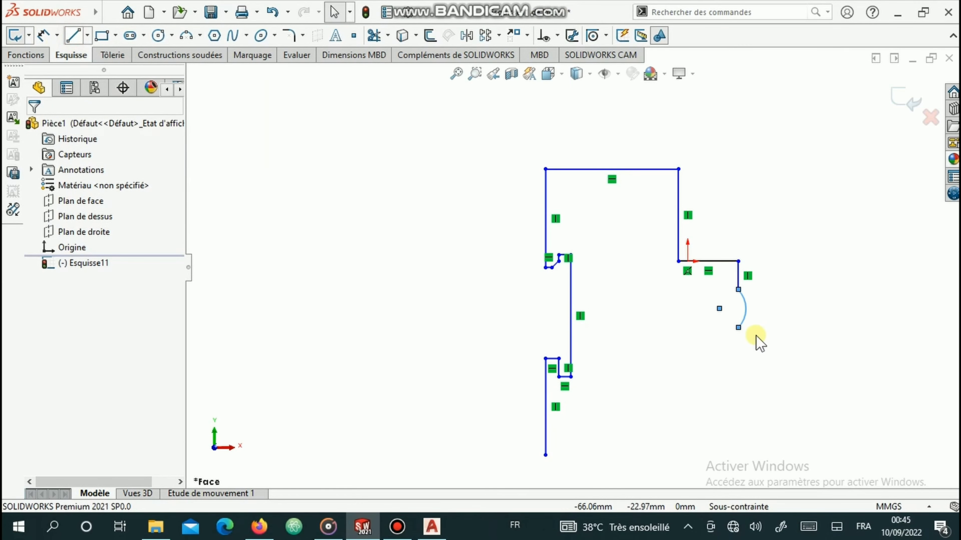
left_click(738, 328)
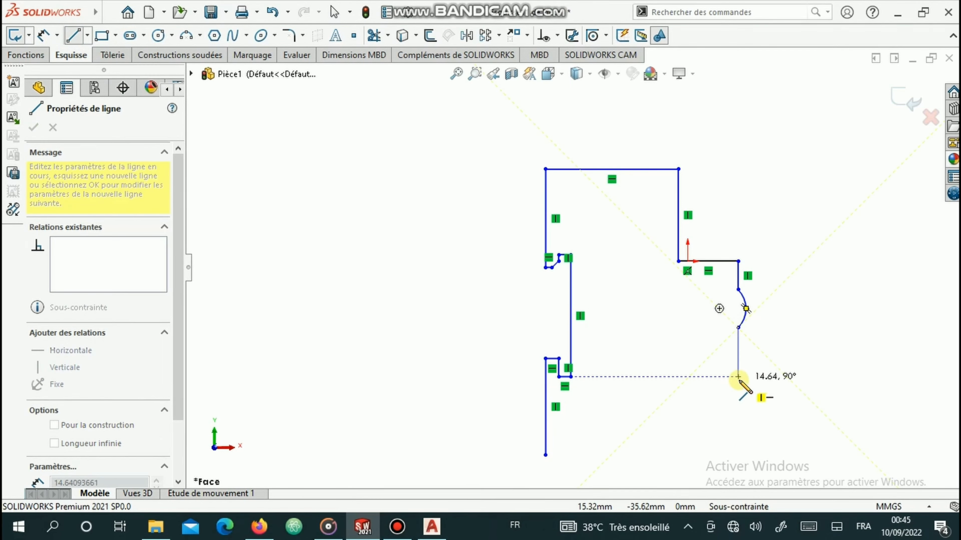
left_click(738, 376)
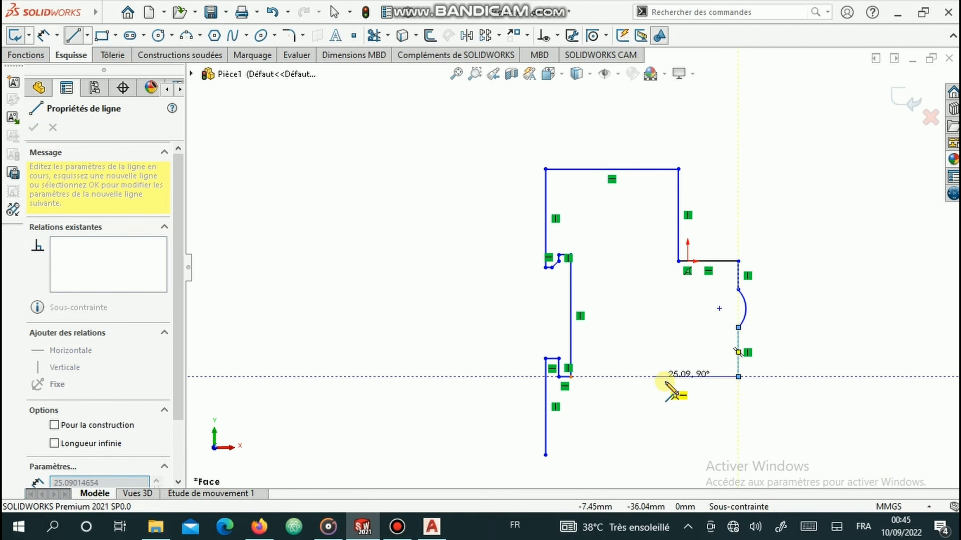
left_click(677, 376)
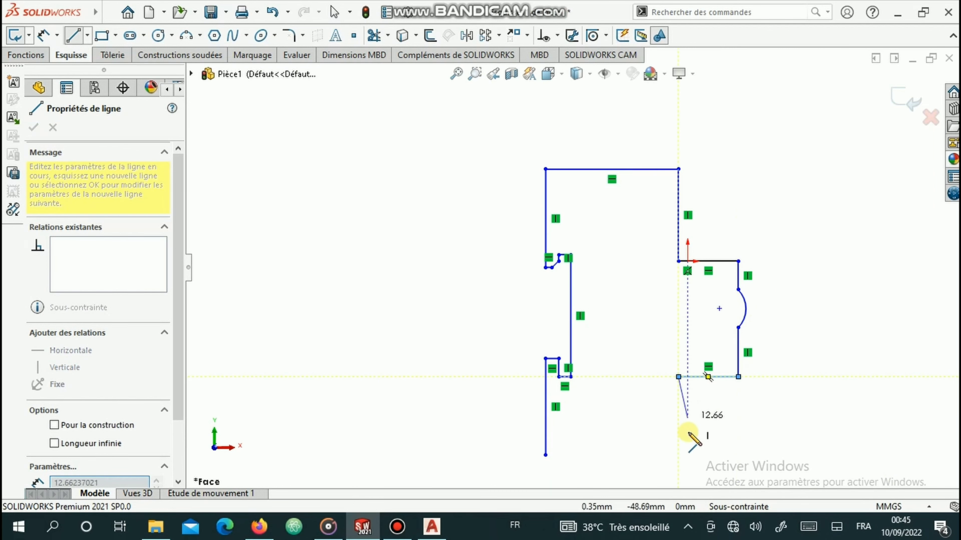
left_click(677, 456)
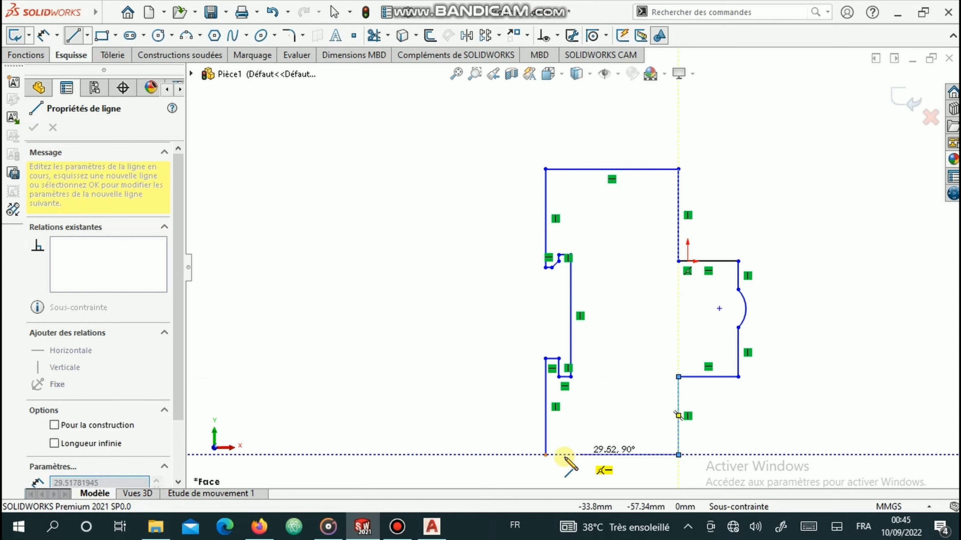
left_click(546, 455)
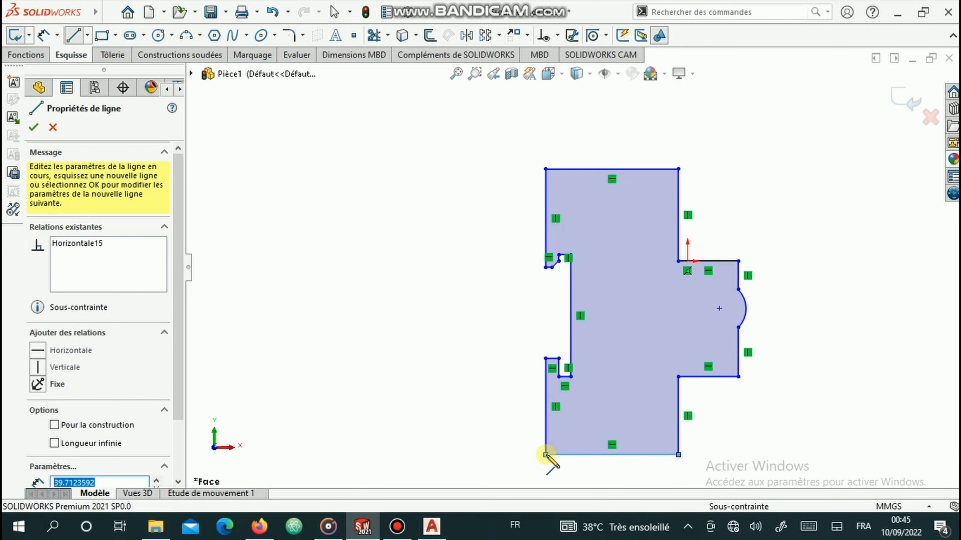
key("Escape")
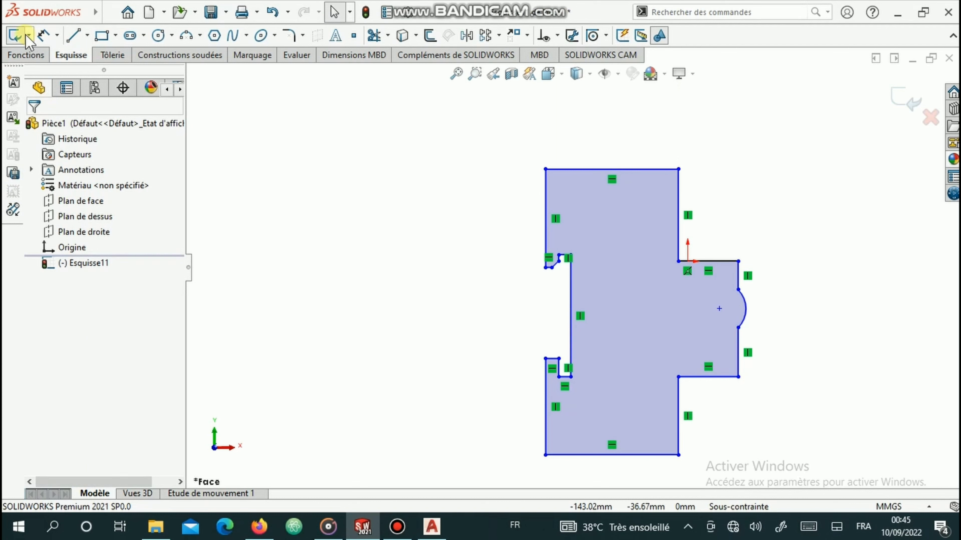
Step: Dimension the profile's lower-left vertical edge at 26.7 mm
left_click(45, 35)
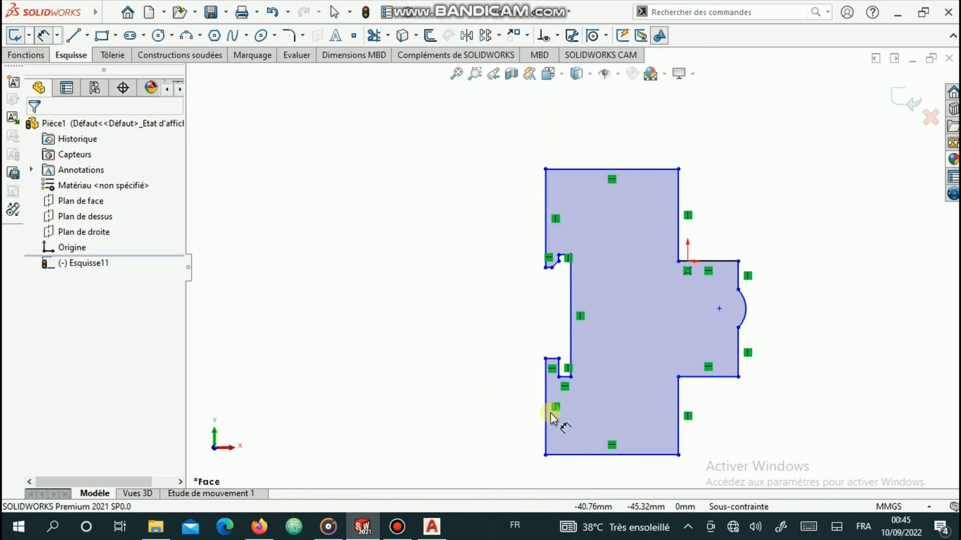
left_click(546, 418)
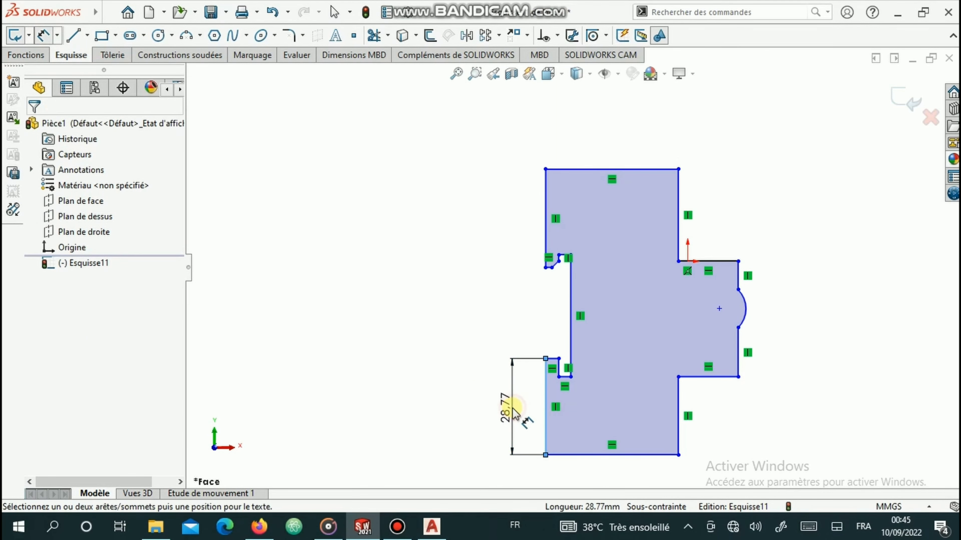
left_click(515, 411)
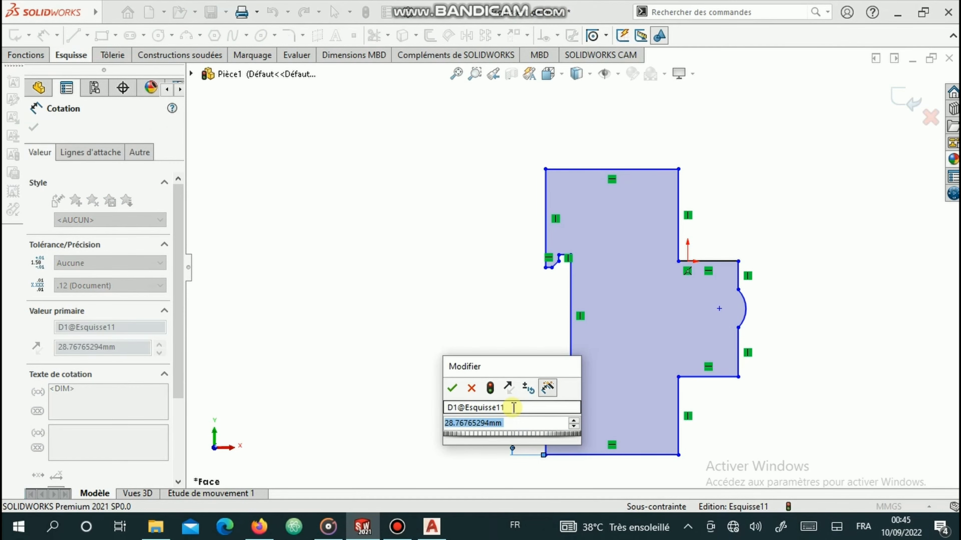
type("26.7")
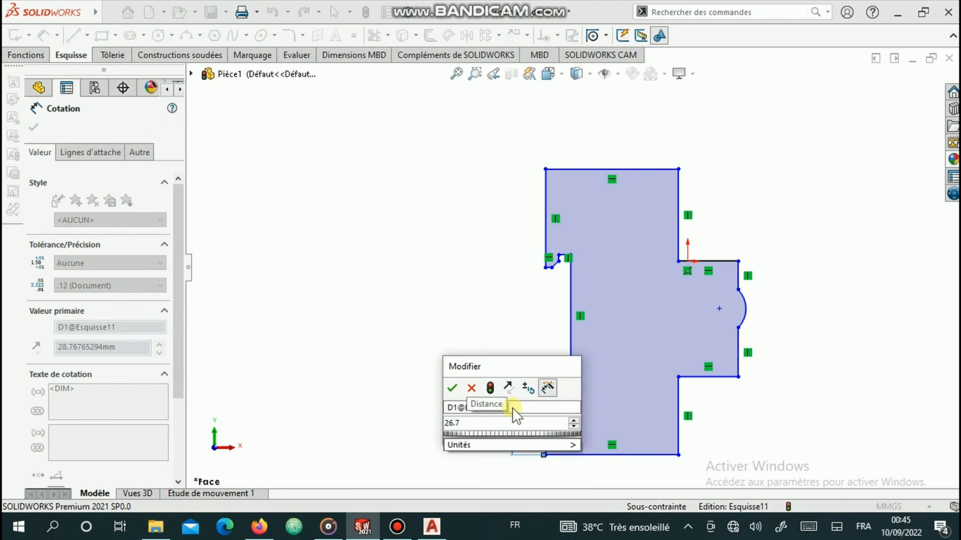
key("Return")
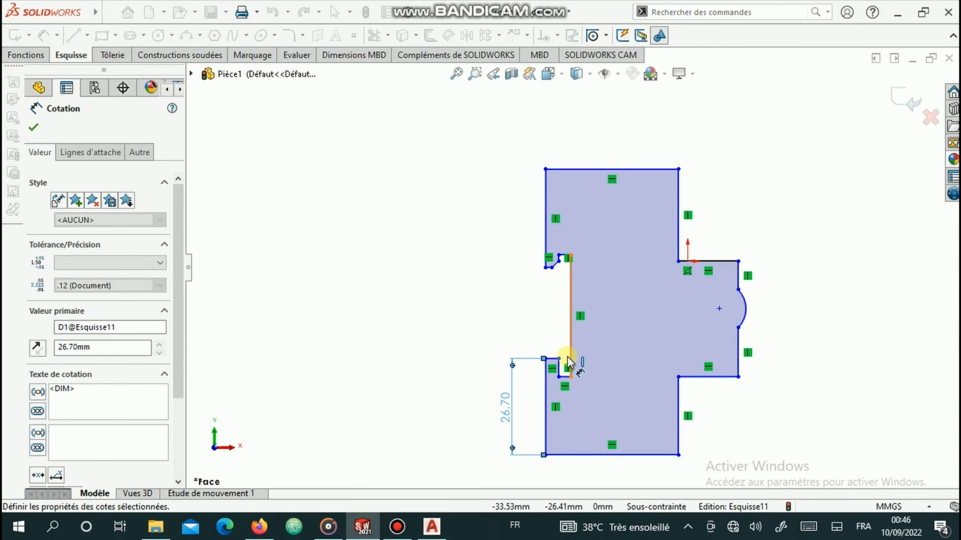
Step: Check the notch dimensions in the AutoCAD drawing and dimension the short horizontal edge atop the profile's lower-left block at 5.5 mm
scroll(568, 364, "down", 2)
left_click(430, 527)
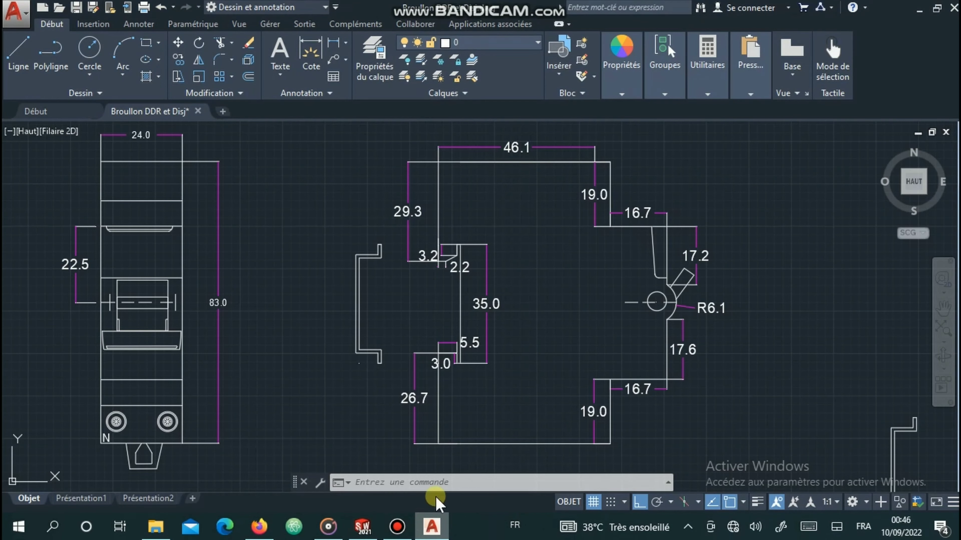
scroll(461, 366, "down", 4)
scroll(461, 366, "up", 10)
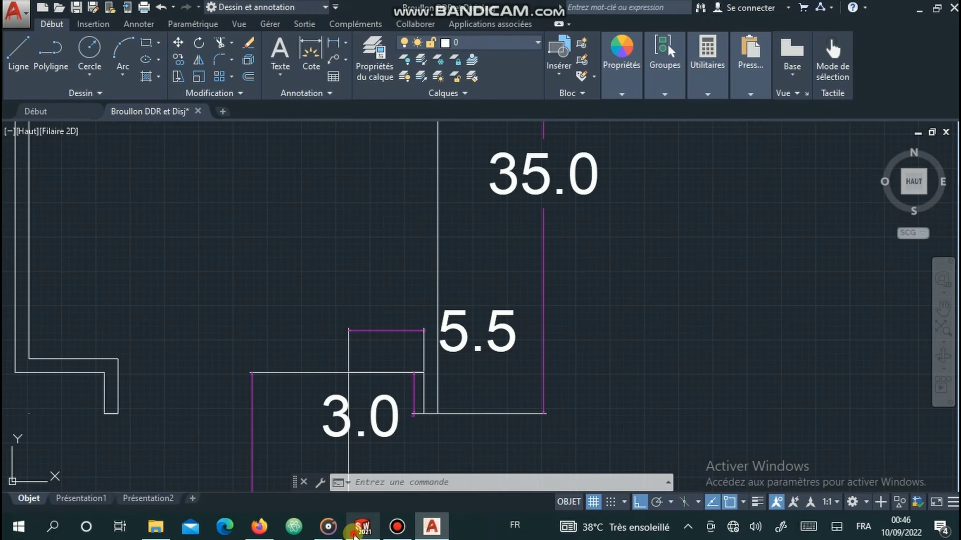
left_click(363, 527)
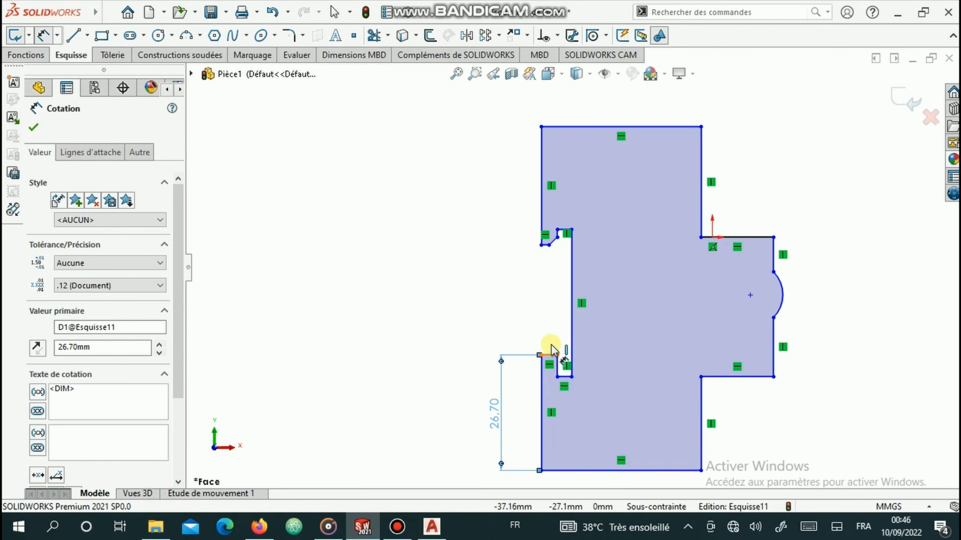
left_click(553, 356)
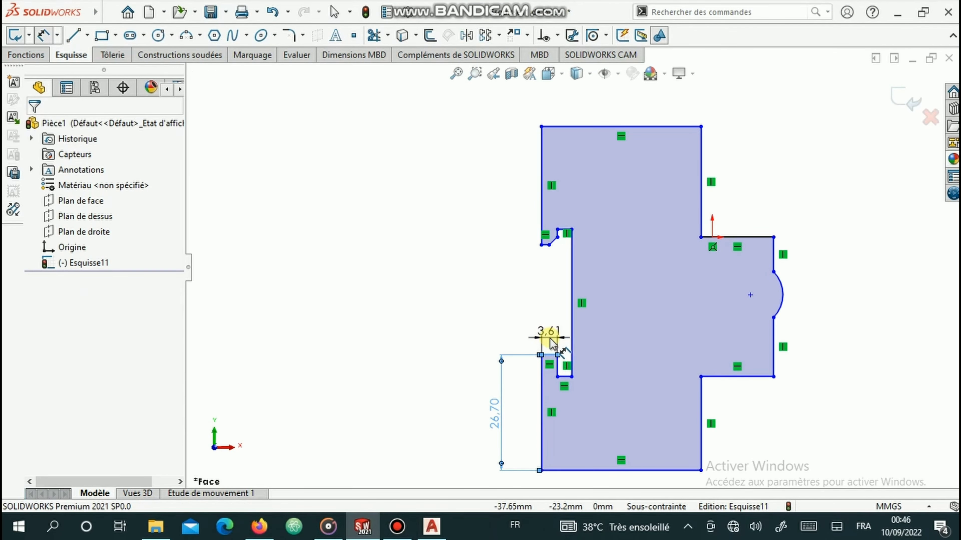
left_click(552, 342)
type("5.5")
key("Return")
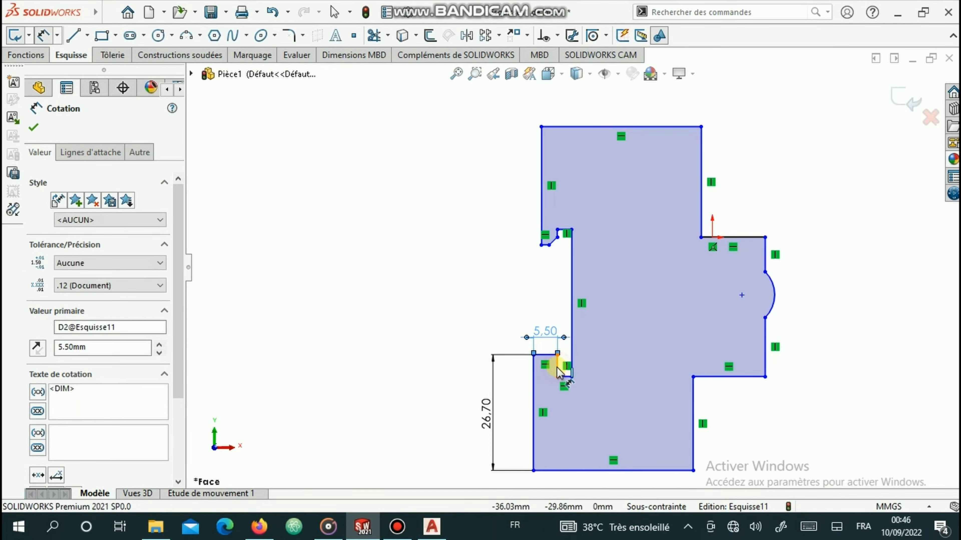
Step: Try to dimension the short vertical edge of the lower-left notch at 5 mm and undo that dimension
left_click(556, 367)
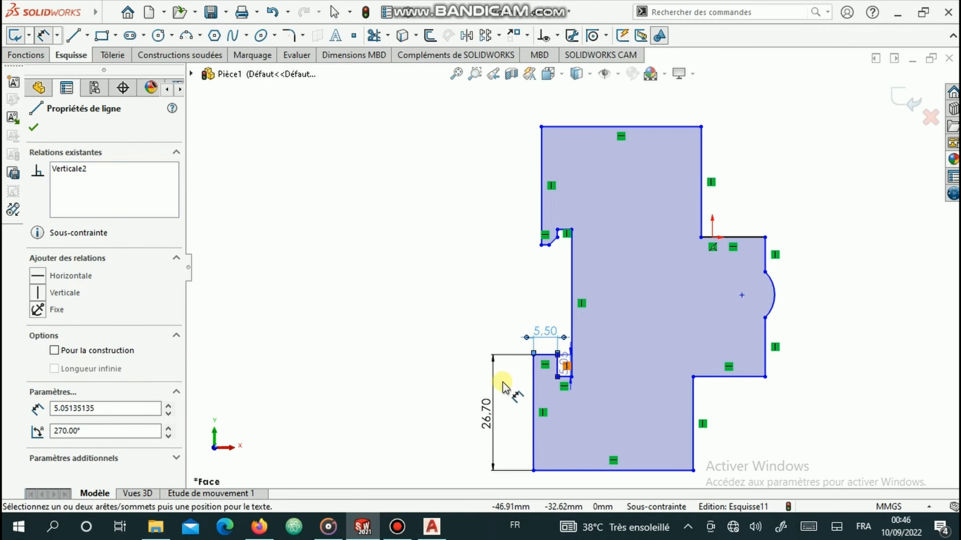
left_click(544, 369)
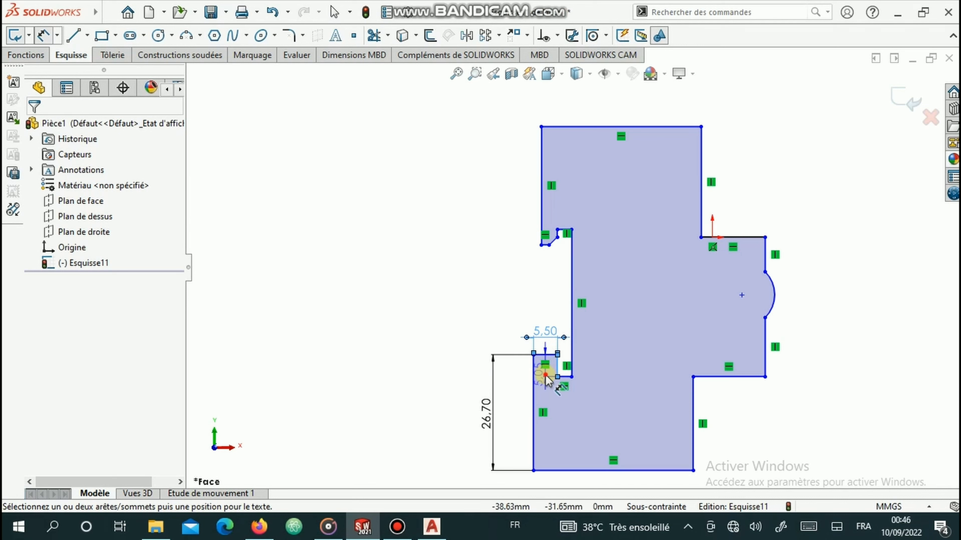
left_click(547, 380)
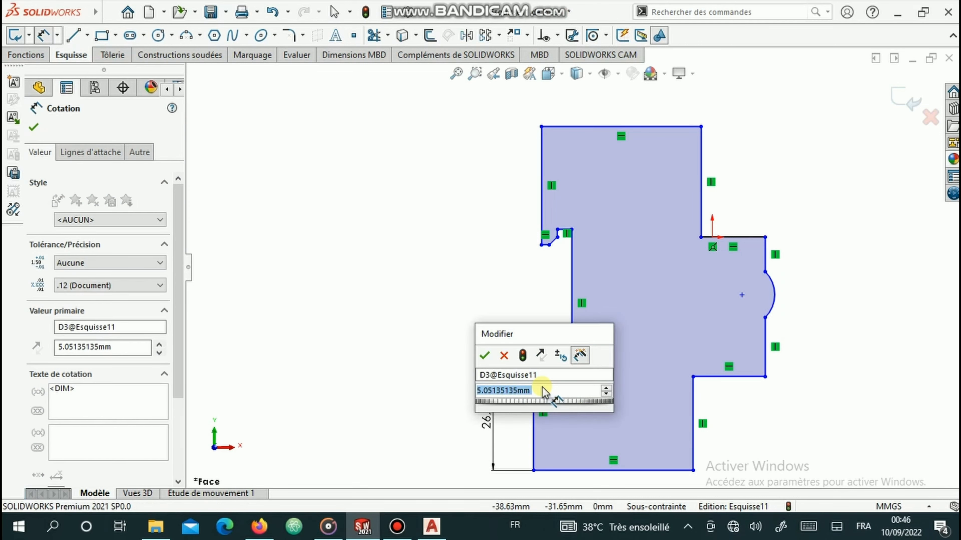
type("5")
key("Return")
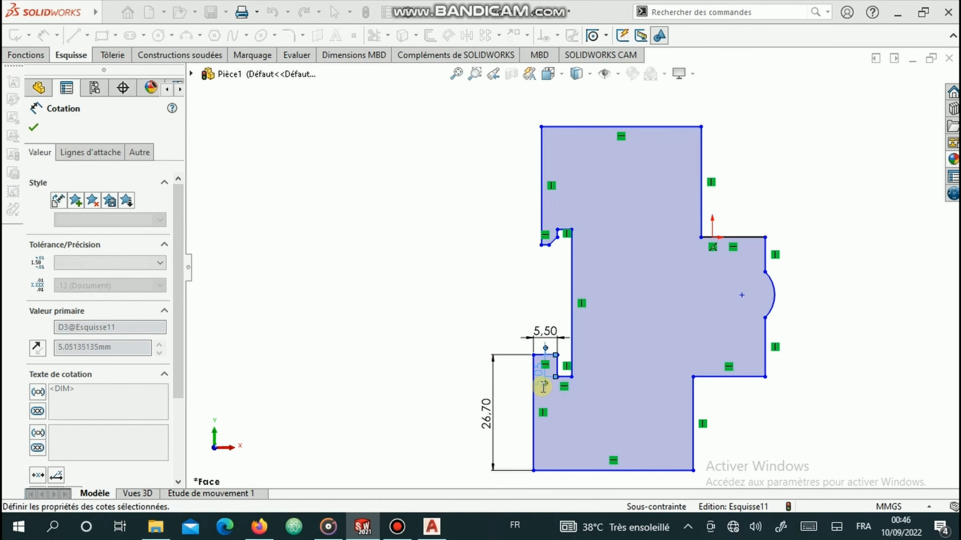
key("ctrl+z")
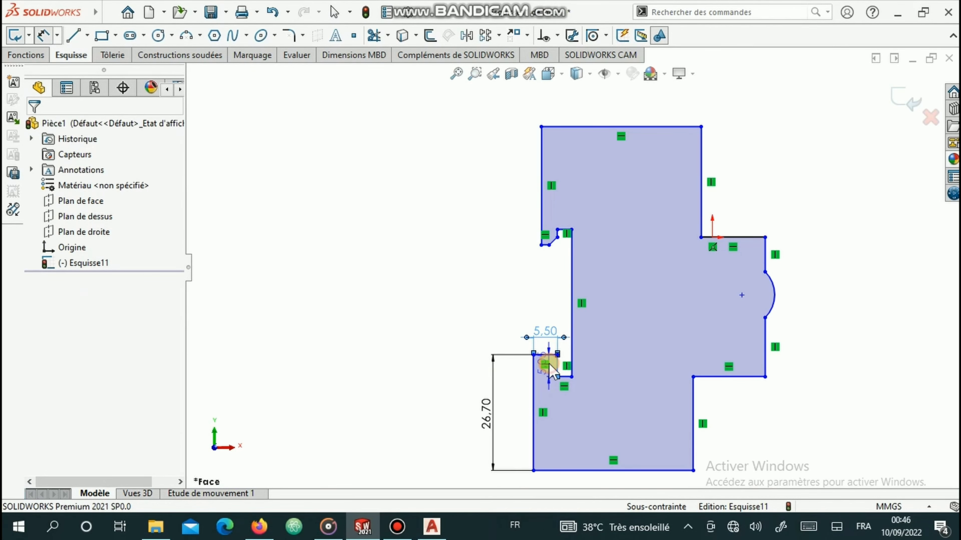
Step: Dimension the short vertical edge of the lower-left notch at 3 mm
left_click(545, 375)
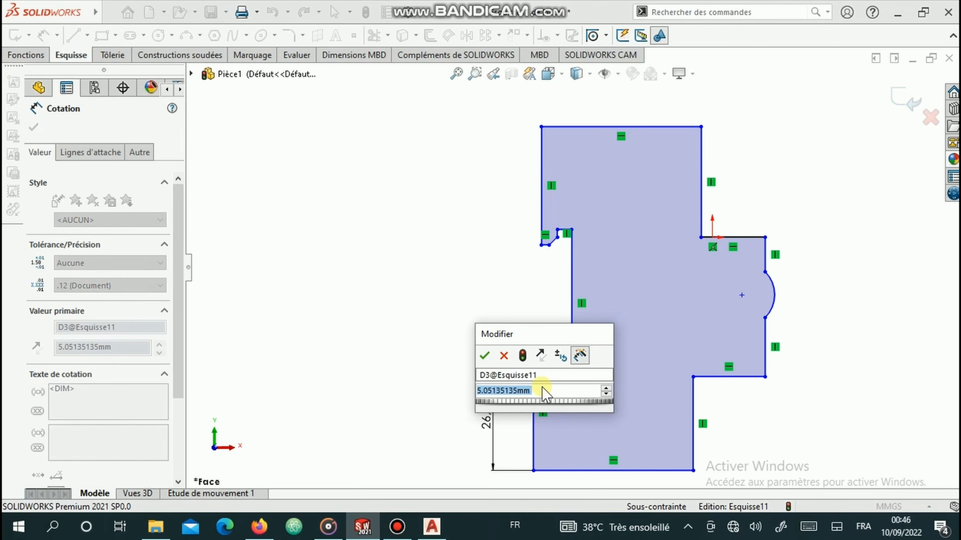
key("Return")
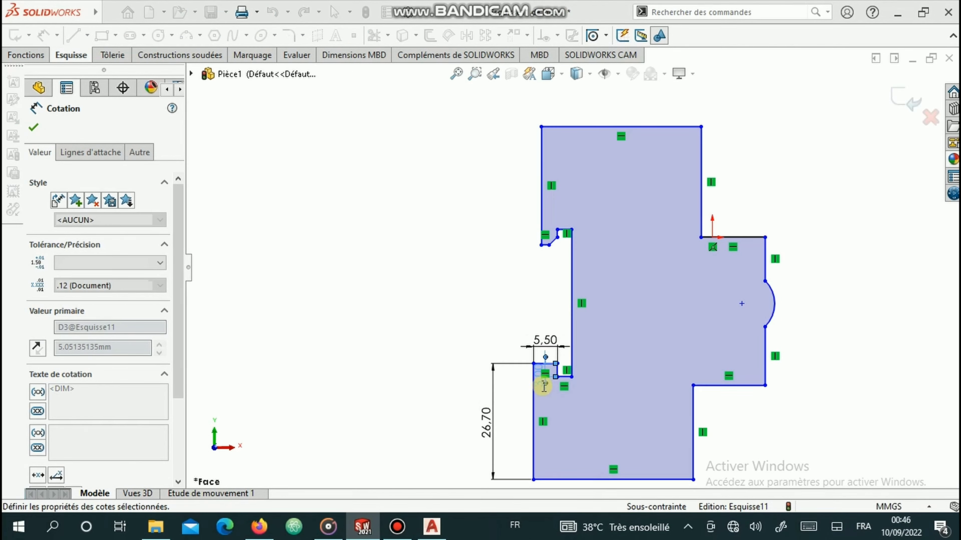
Step: Dimension the short horizontal bottom edge of the lower-left notch at 1 mm
left_click(566, 382)
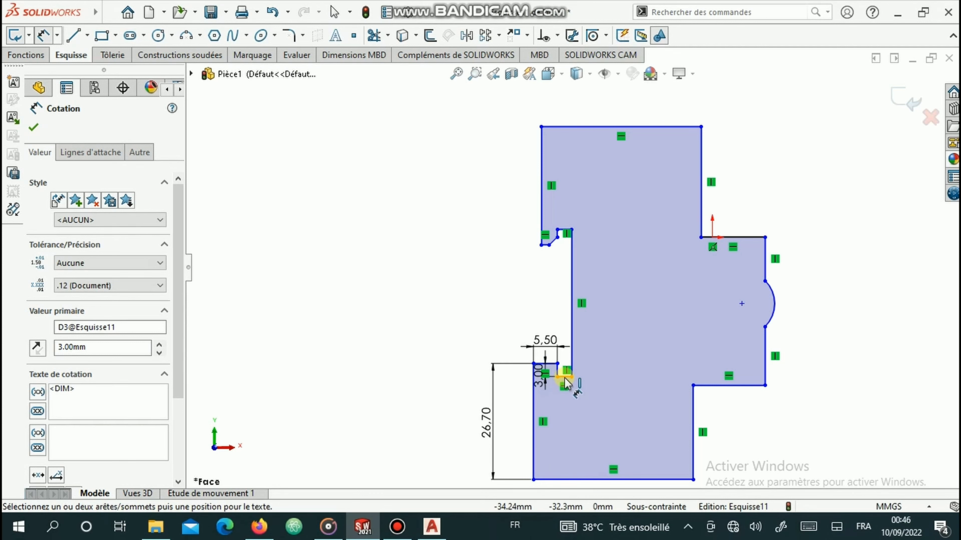
scroll(570, 381, "down", 5)
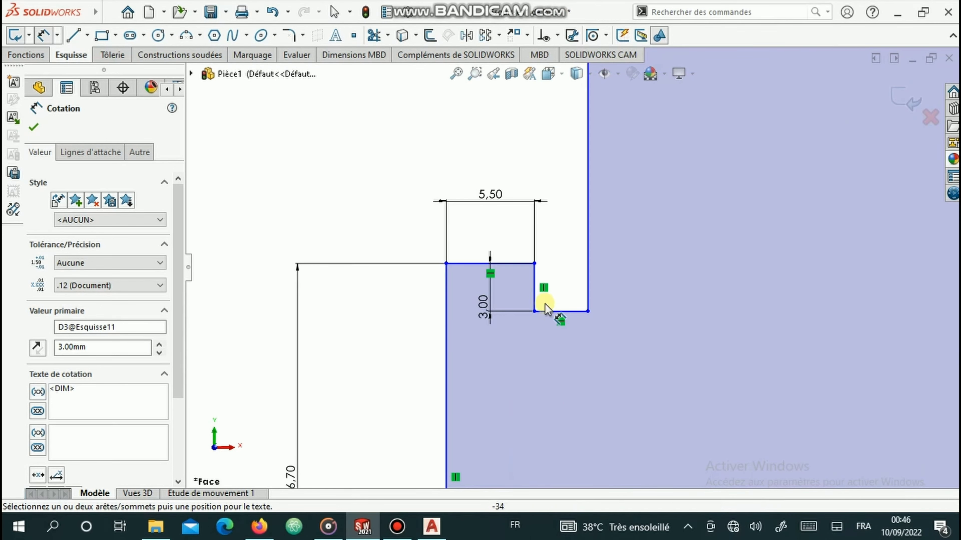
left_click(538, 362)
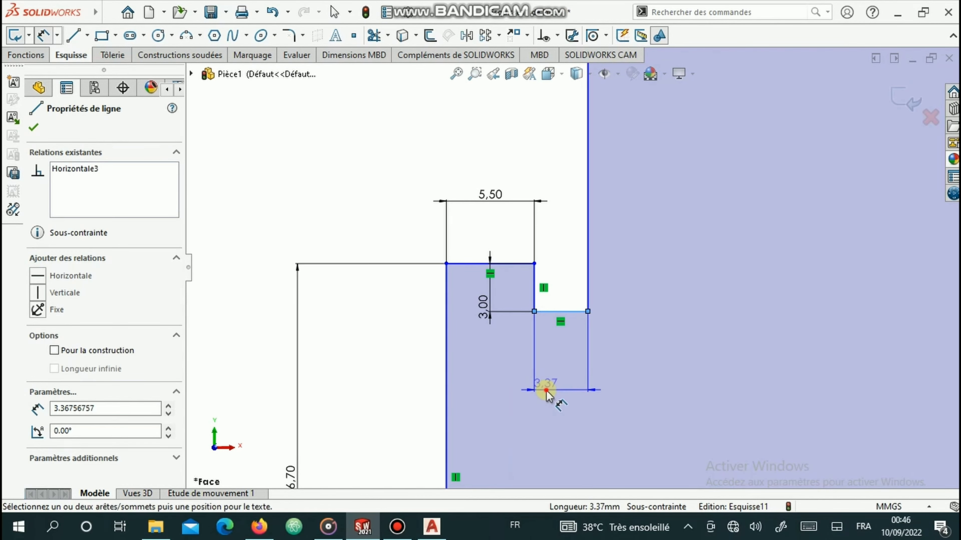
left_click(546, 393)
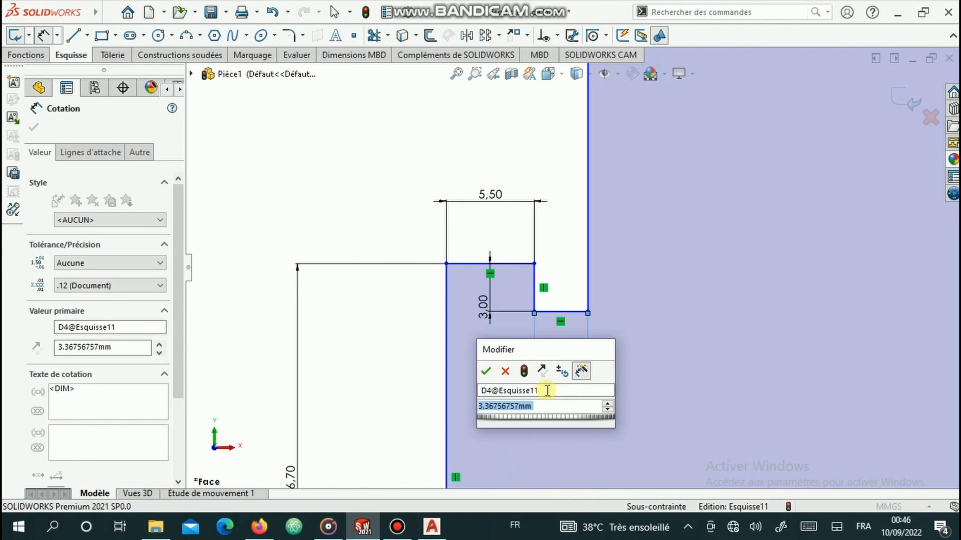
type("1")
key("Return")
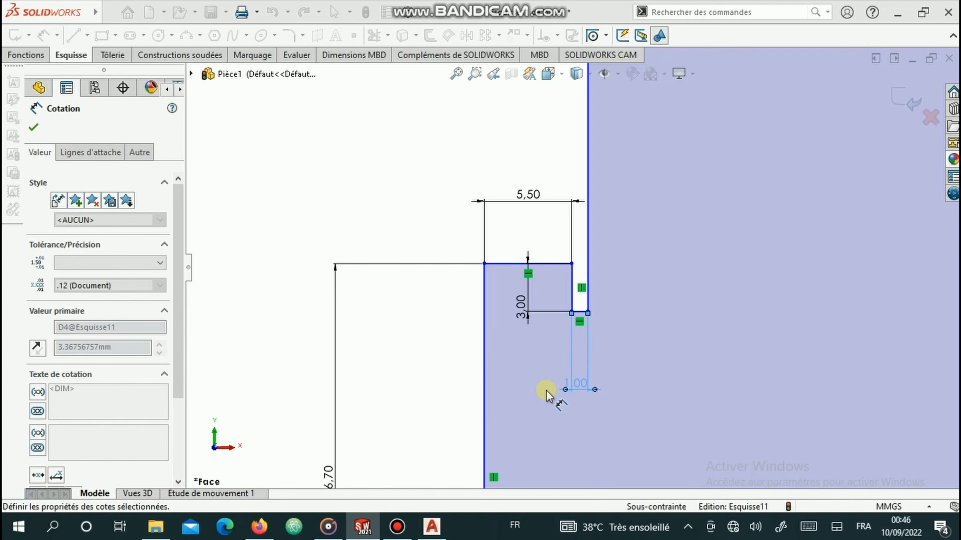
Step: Dimension the long vertical edge between the upper and lower notches at 35 mm
scroll(659, 252, "up", 5)
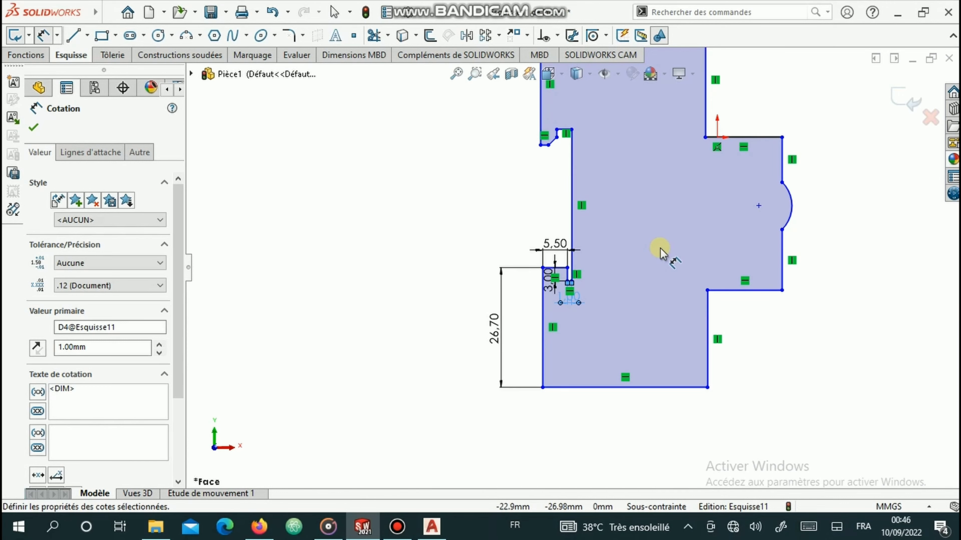
scroll(590, 110, "down", 5)
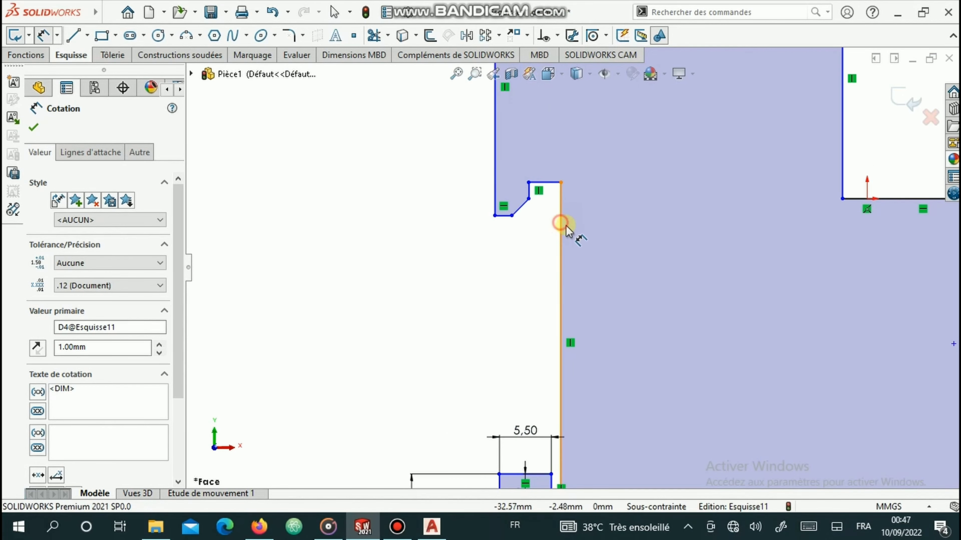
left_click(572, 148)
left_click(604, 236)
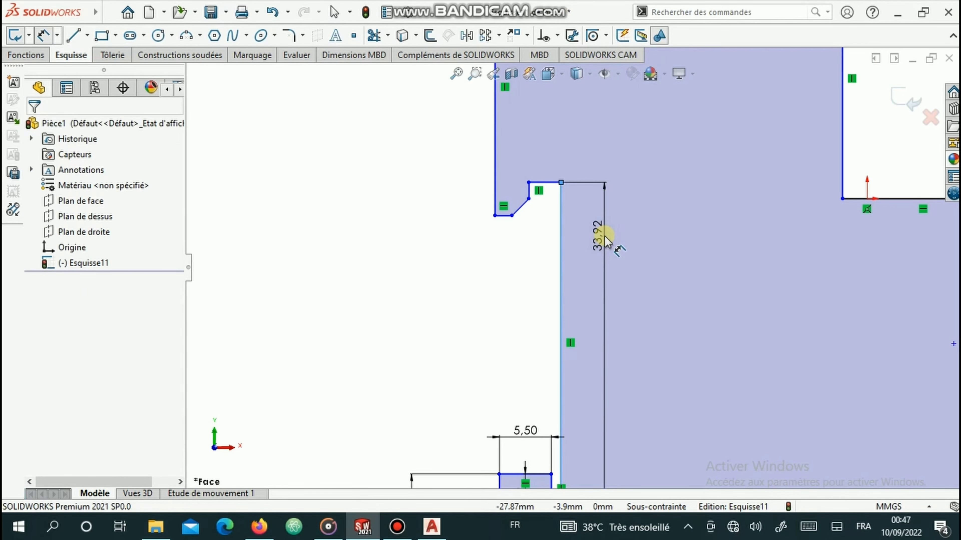
type("8")
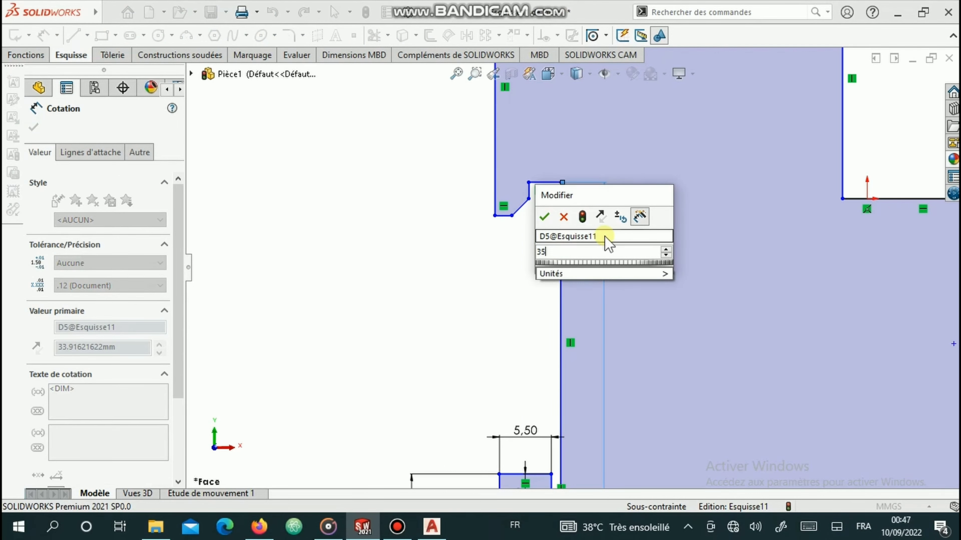
key("Return")
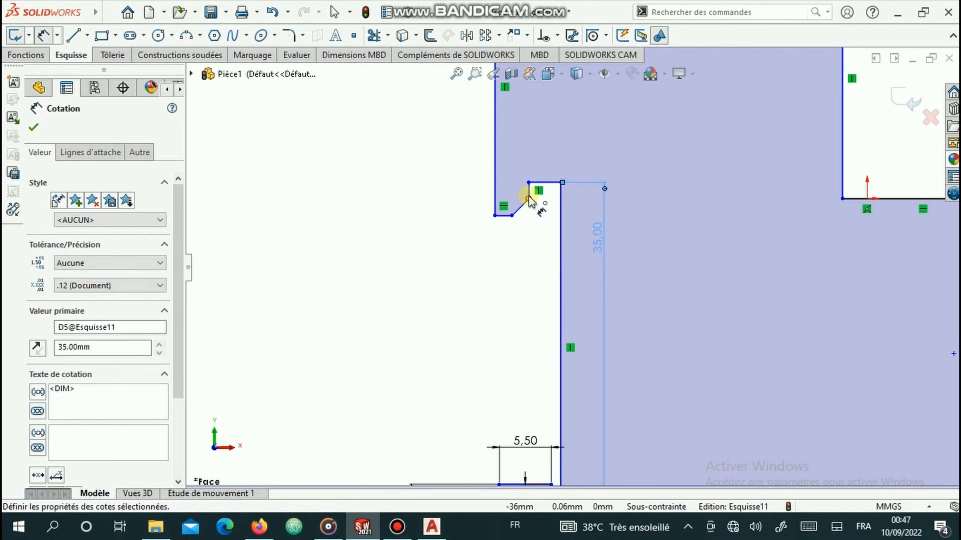
Step: Dimension the short horizontal top edge of the upper notch at 1 mm
left_click(545, 183)
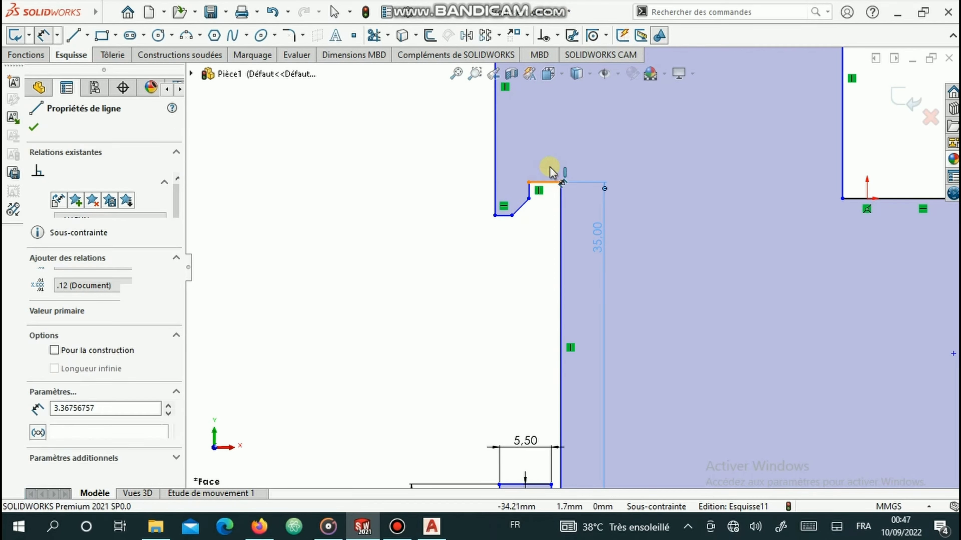
left_click(551, 172)
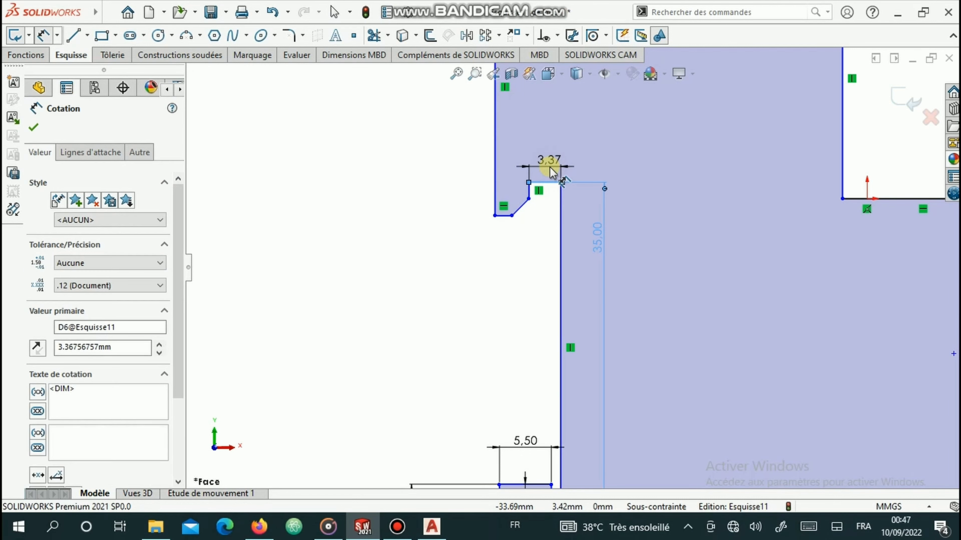
type("1")
key("Return")
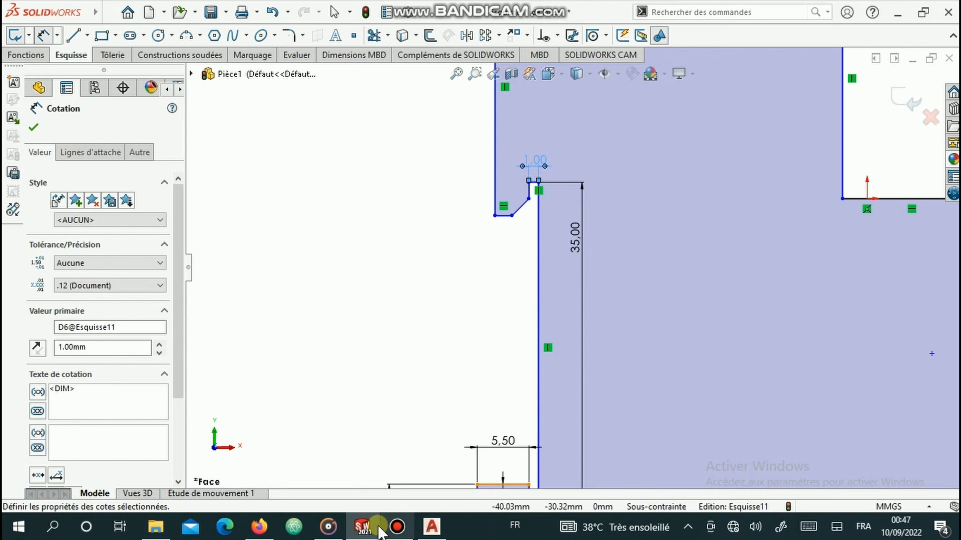
Step: Check the upper notch in the AutoCAD drawing and dimension its short vertical edge above the slanted line at 3.2 mm in SolidWorks
left_click(432, 527)
scroll(495, 345, "down", 5)
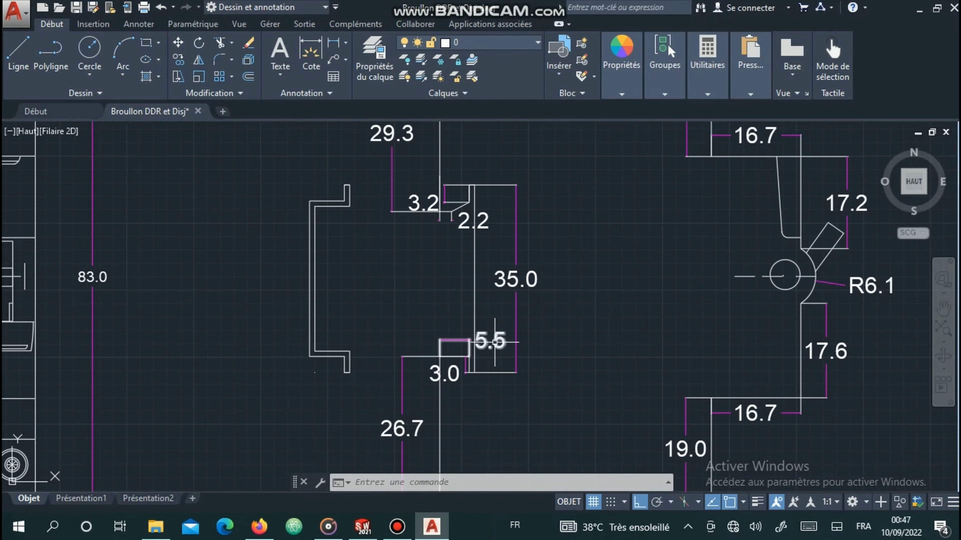
scroll(456, 233, "up", 4)
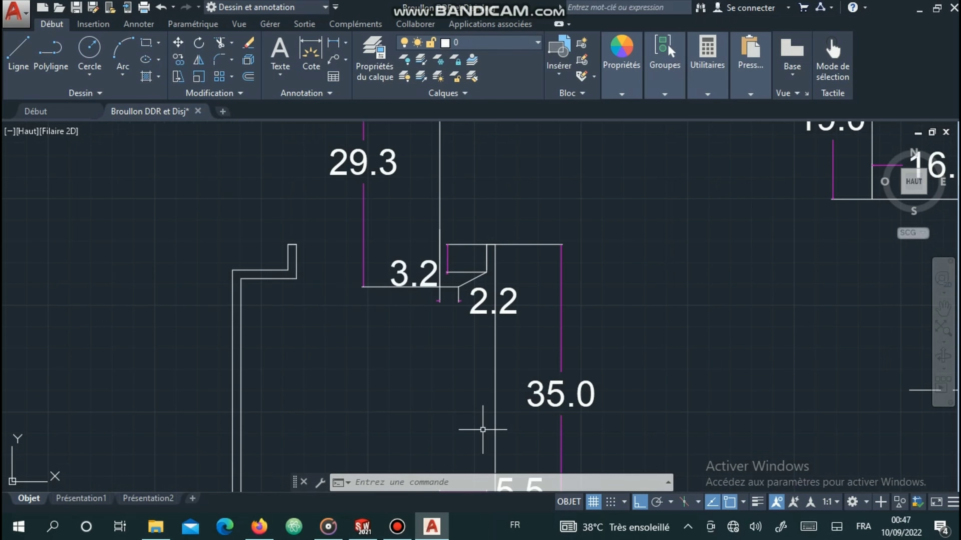
left_click(362, 527)
scroll(532, 189, "up", 3)
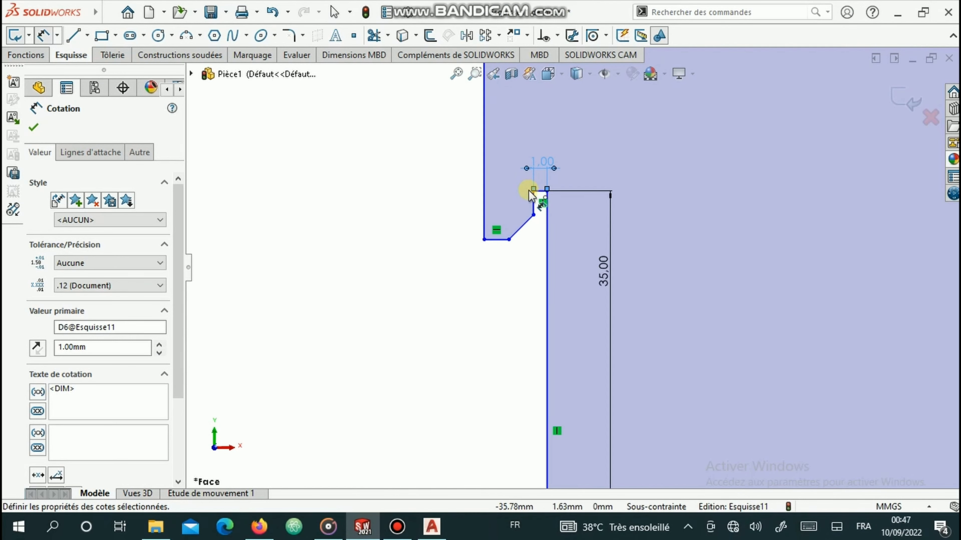
left_click(516, 214)
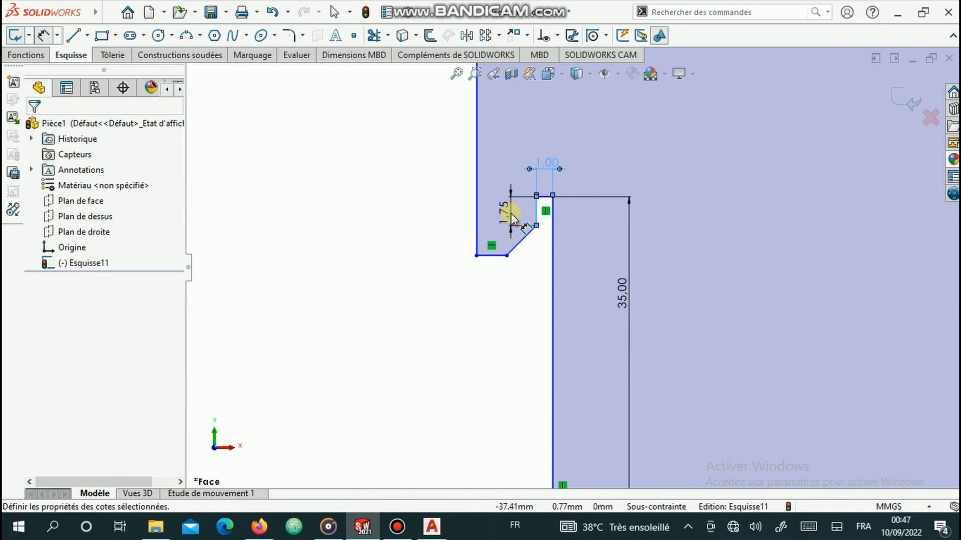
left_click(513, 215)
type("3.2")
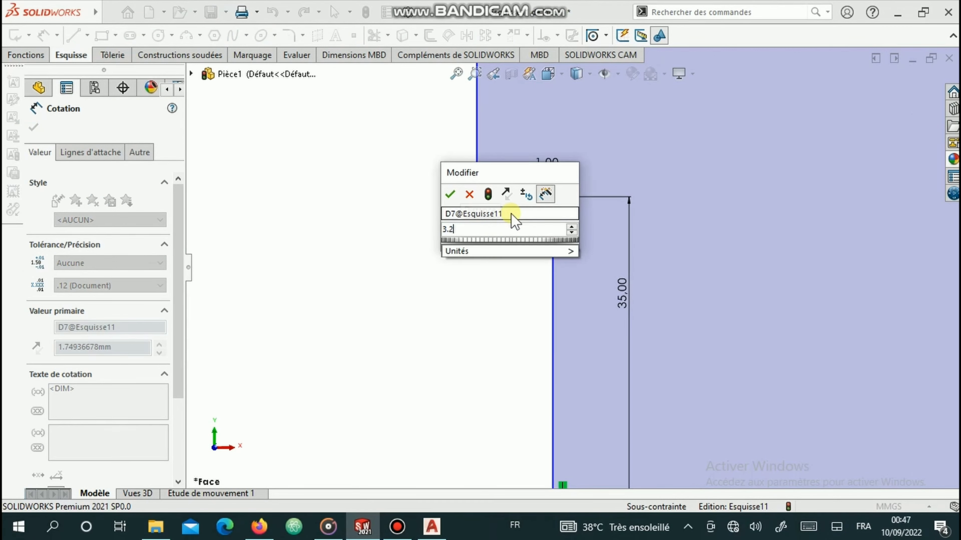
key("Return")
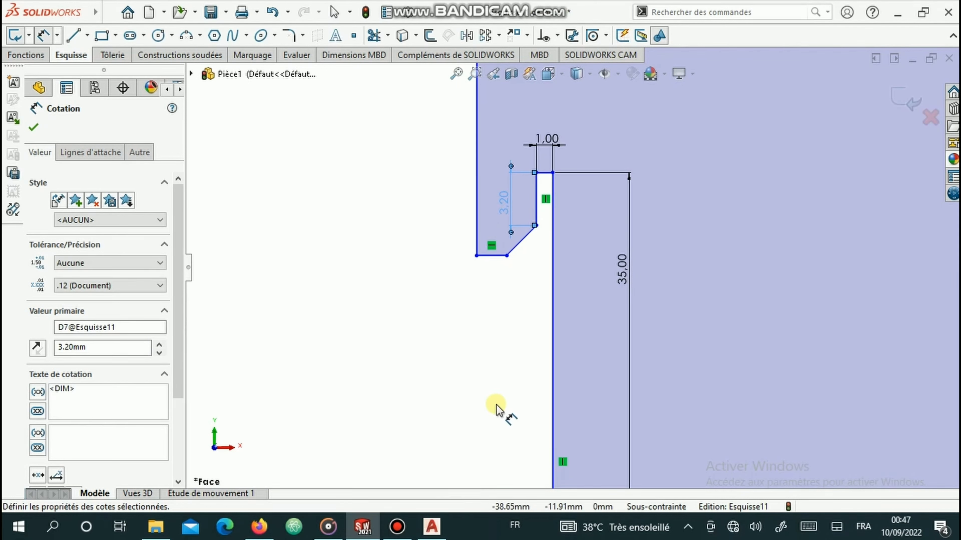
Step: Check the upper notch in the AutoCAD drawing and dimension the short horizontal edge below its slanted line at 2.2 mm in SolidWorks
left_click(430, 531)
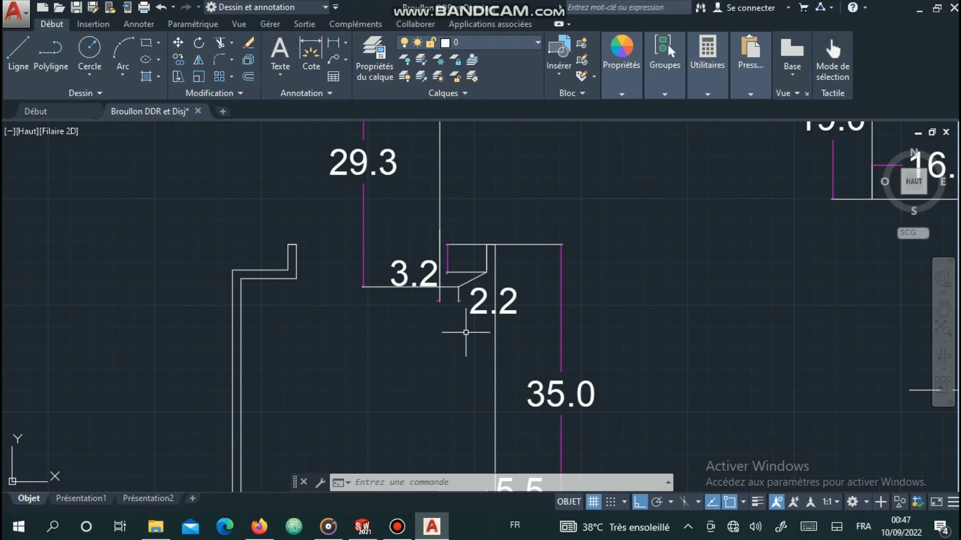
left_click(378, 524)
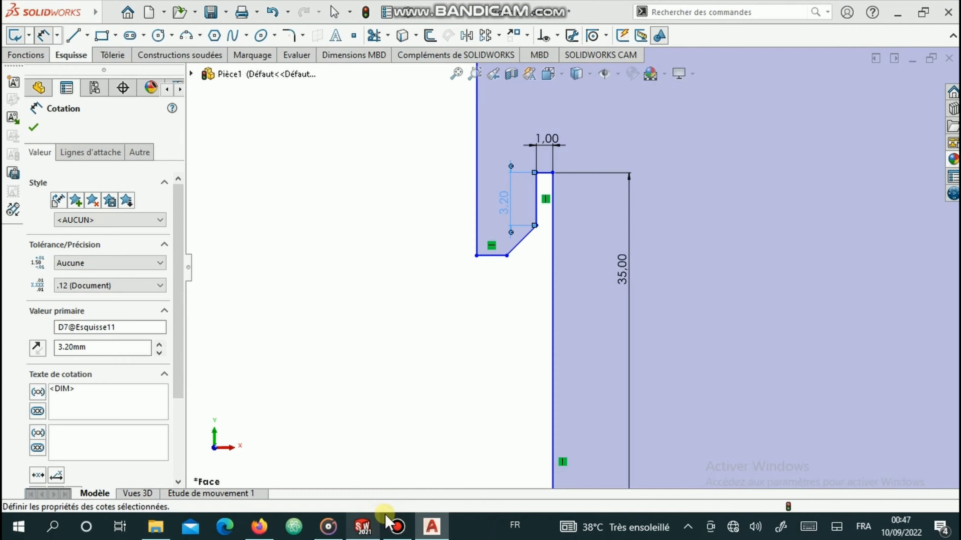
left_click(500, 260)
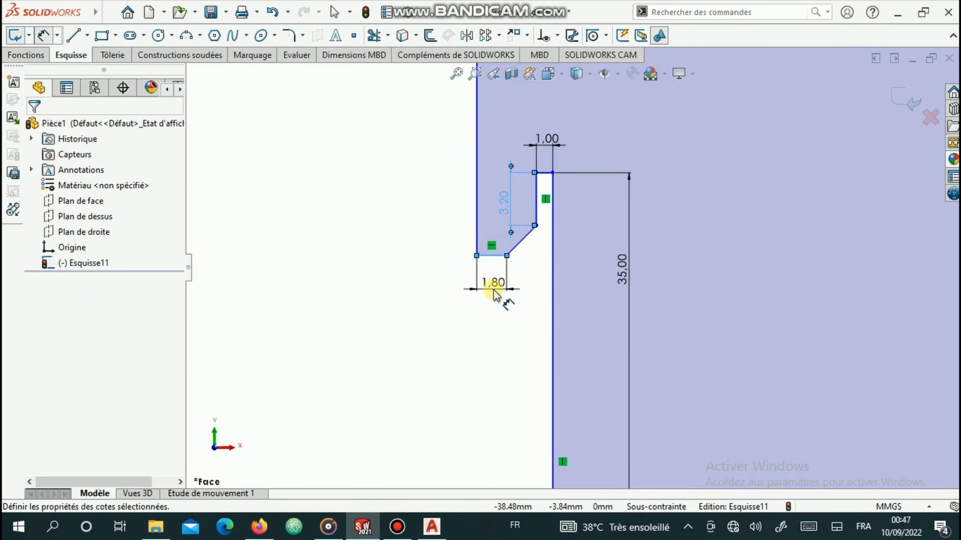
left_click(495, 295)
type("2.2")
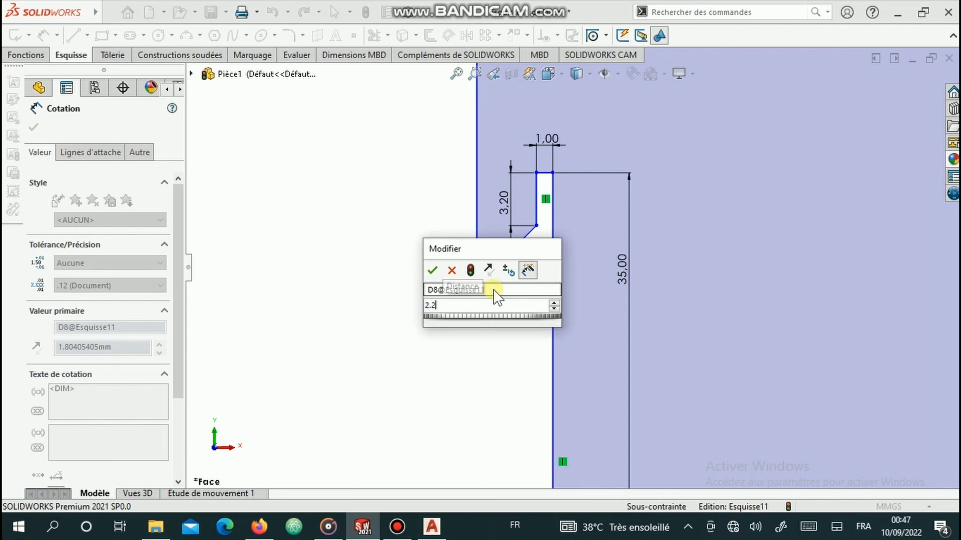
key("Return")
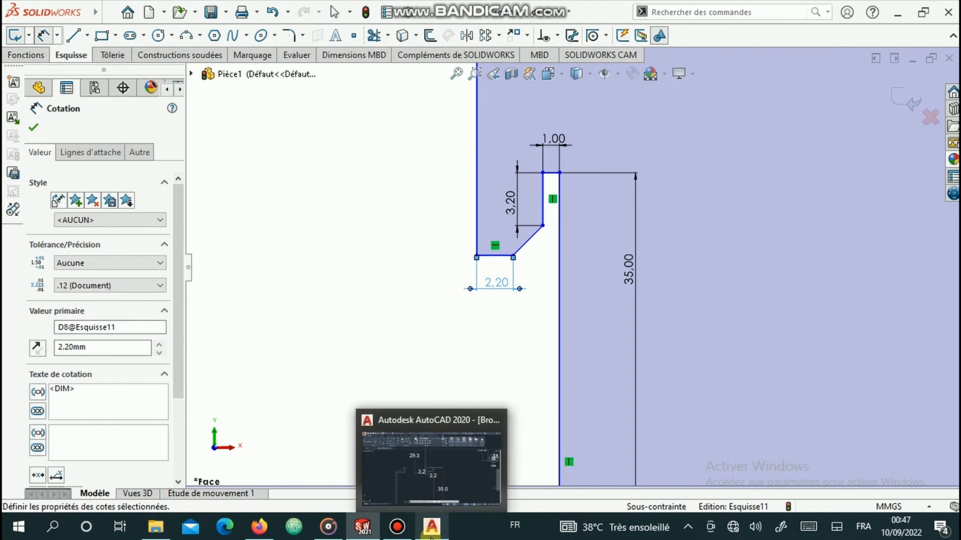
Step: Check the profile's upper-left height in the AutoCAD drawing and dimension the vertical edge above the upper notch at 29.3 mm in SolidWorks
left_click(431, 537)
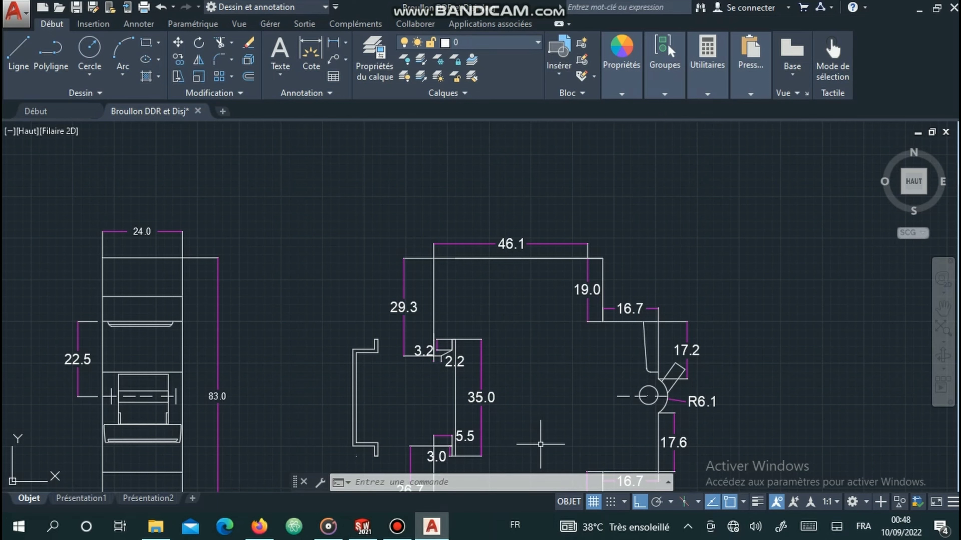
left_click(363, 526)
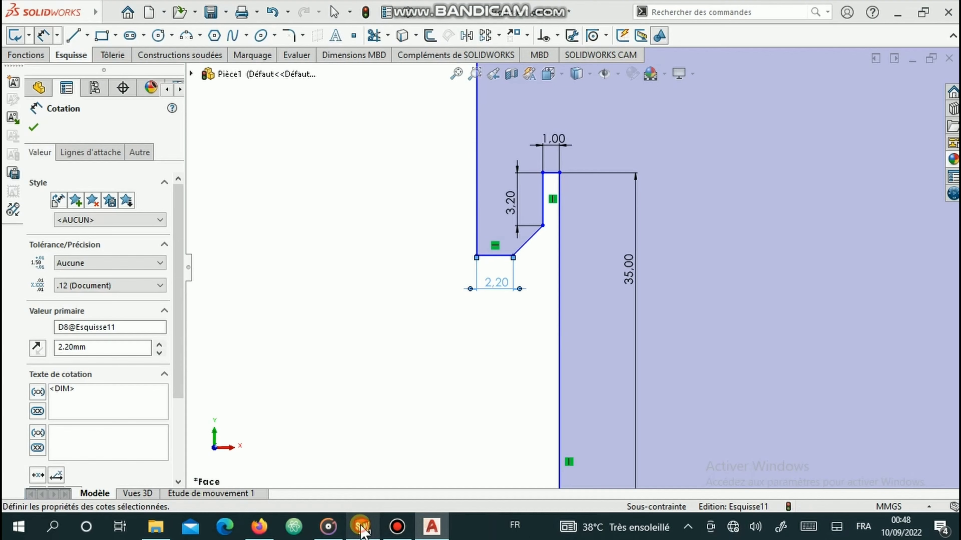
left_click(424, 195)
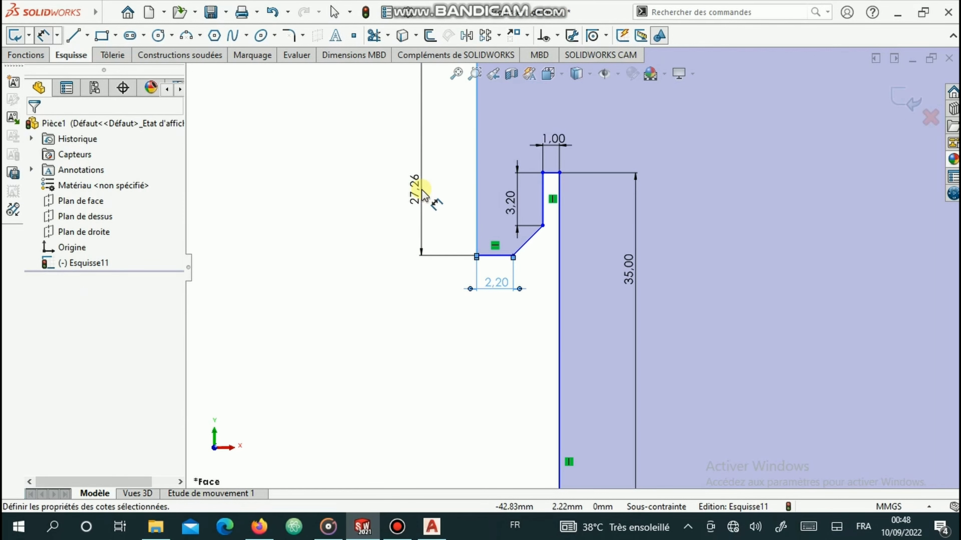
left_click(424, 195)
type("2")
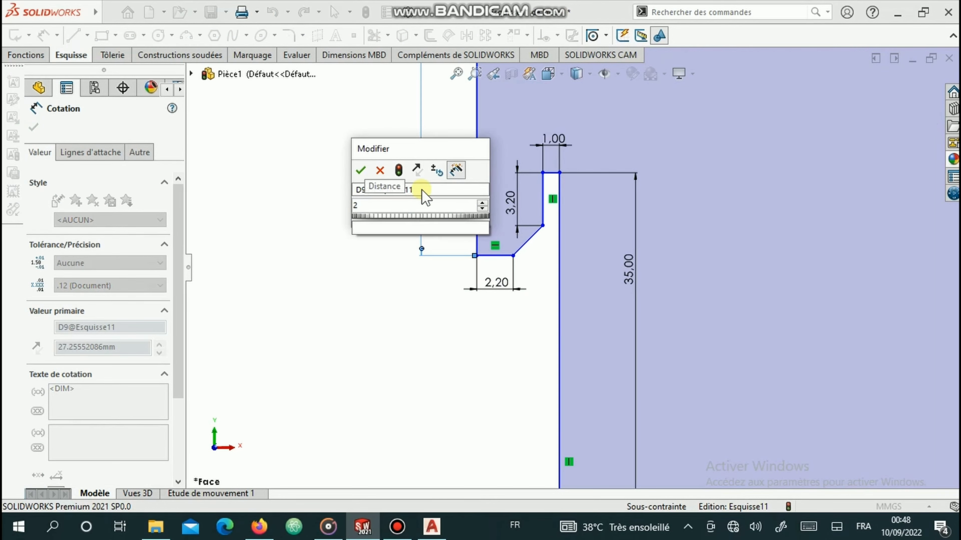
type("9.3")
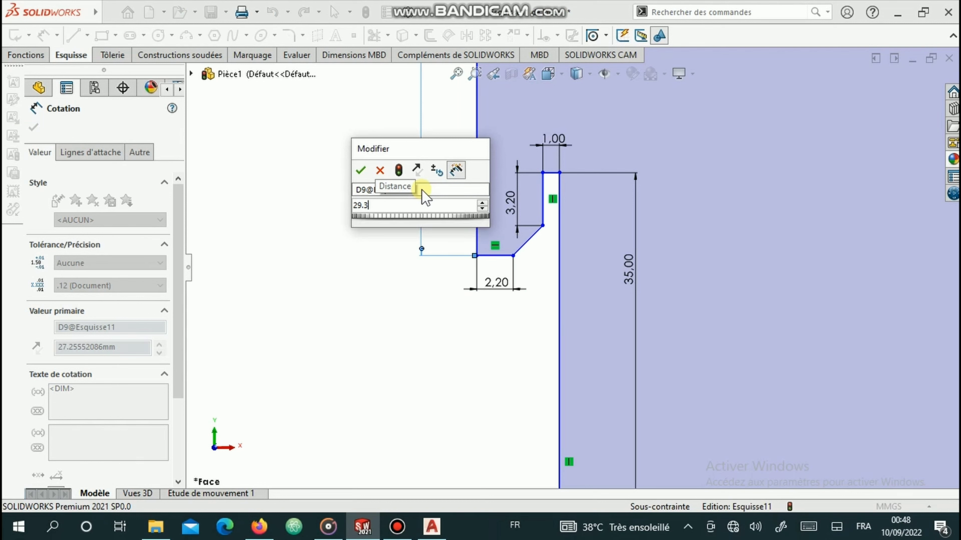
key("Escape")
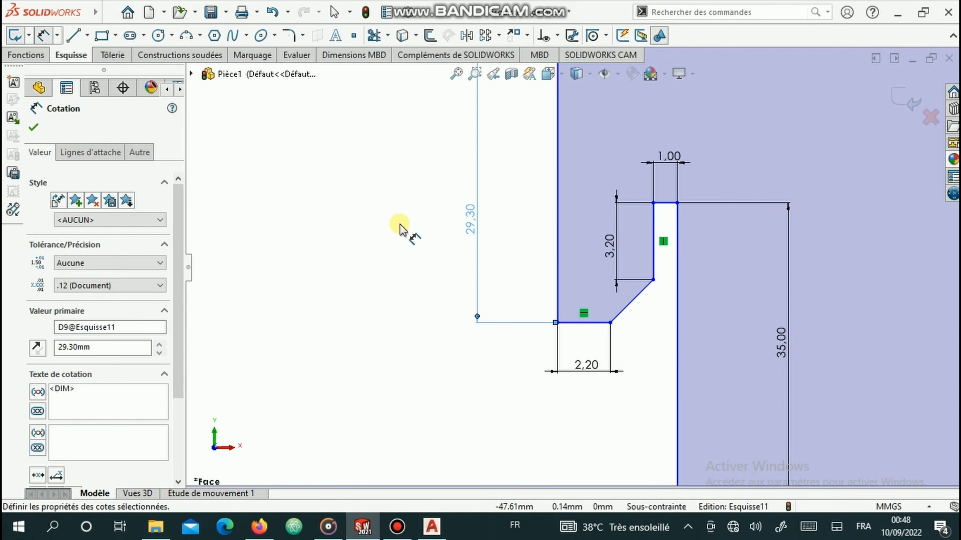
Step: Dimension the profile's long horizontal top edge at 46.1 mm
scroll(397, 227, "up", 4)
scroll(611, 182, "up", 3)
scroll(611, 189, "down", 3)
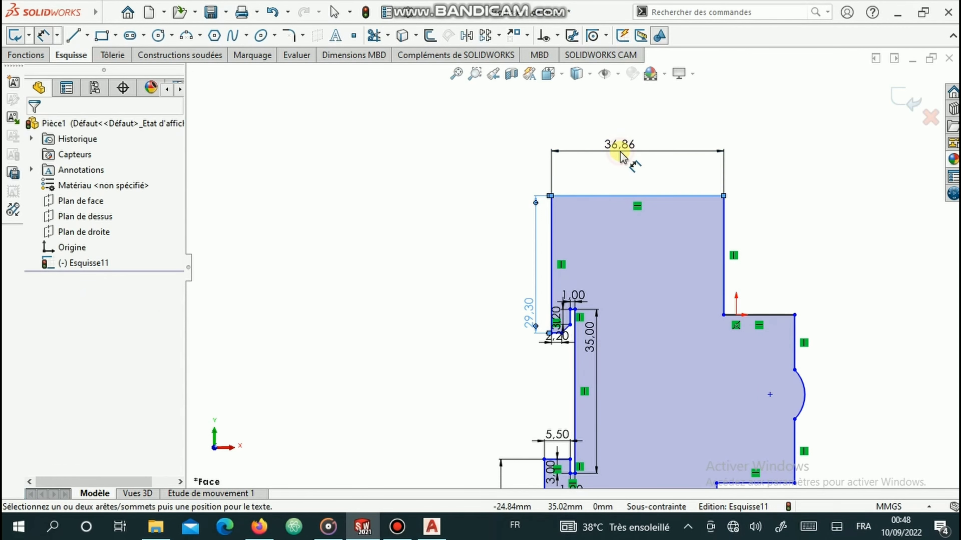
left_click(620, 155)
type("46.1")
key("Return")
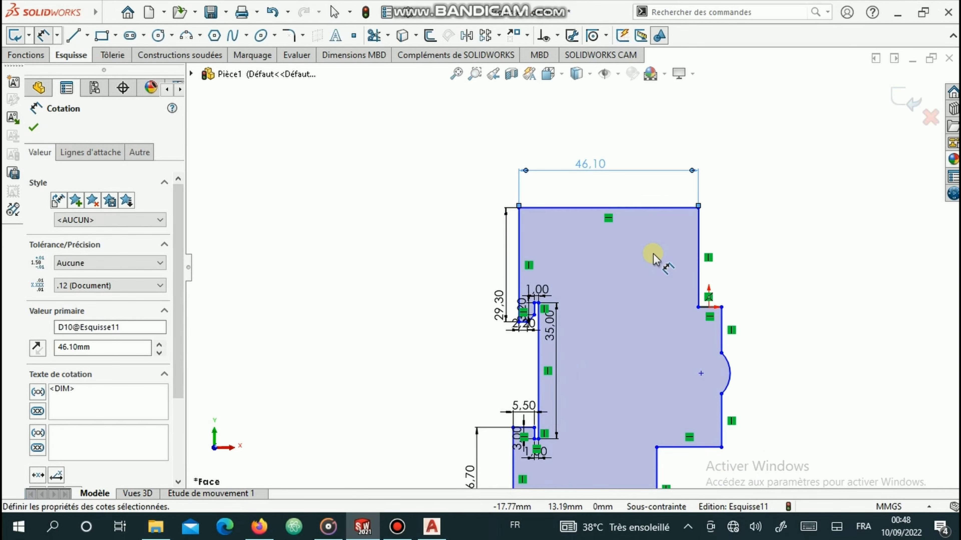
Step: Dimension the vertical edge of the profile's upper-right step at 19 mm in SolidWorks, checking the value in the AutoCAD drawing
left_click(722, 266)
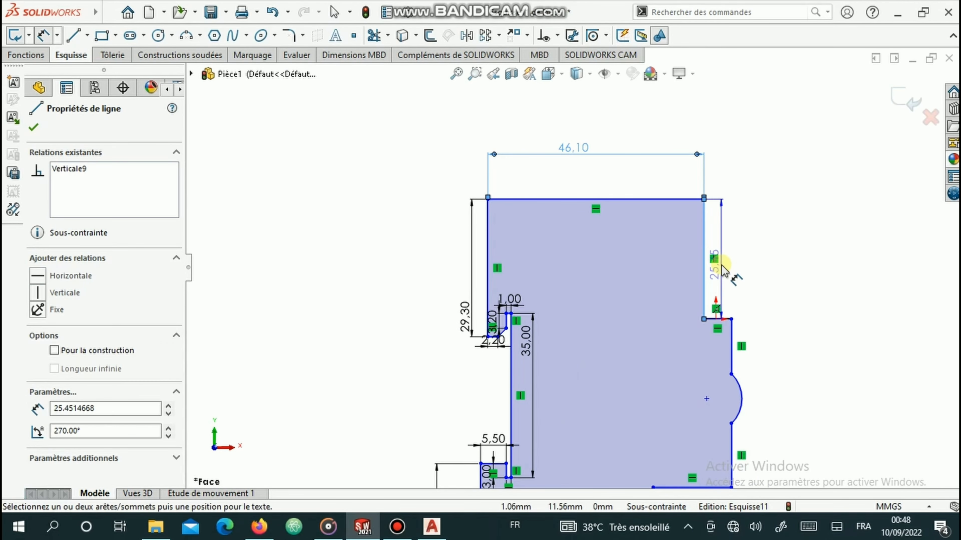
left_click(710, 287)
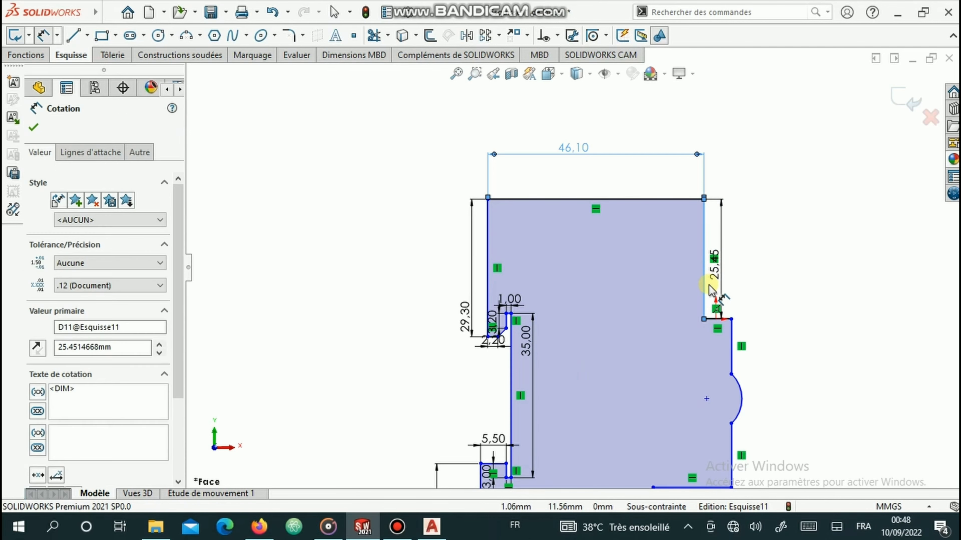
left_click(431, 527)
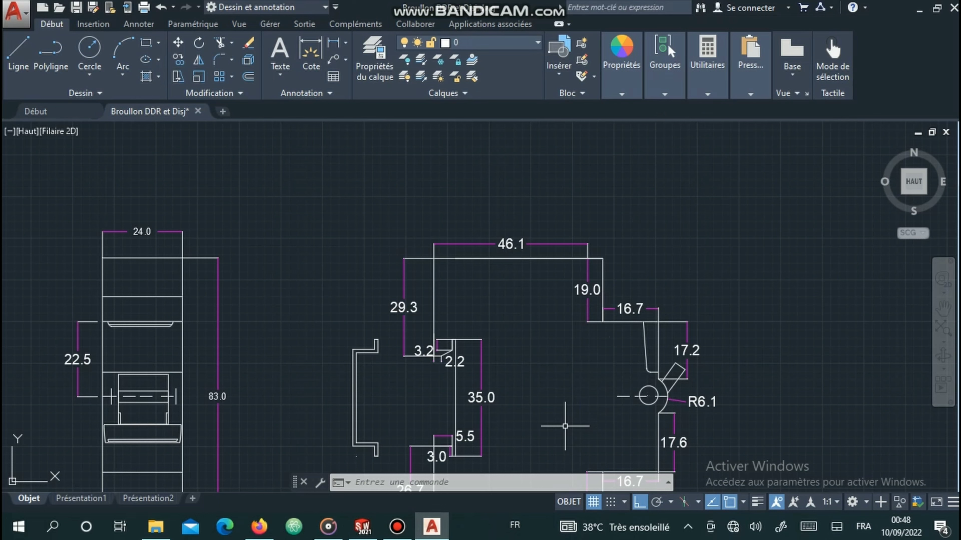
left_click(372, 530)
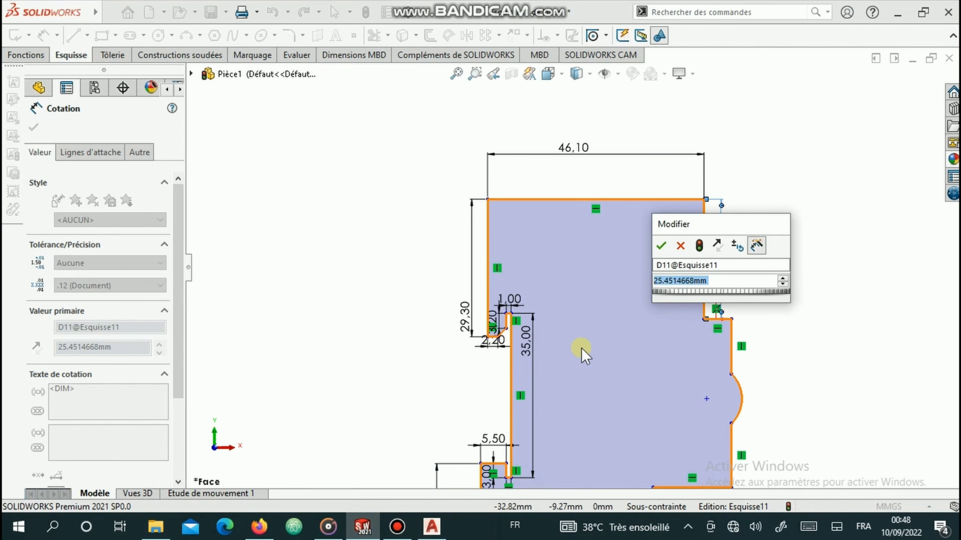
type("19")
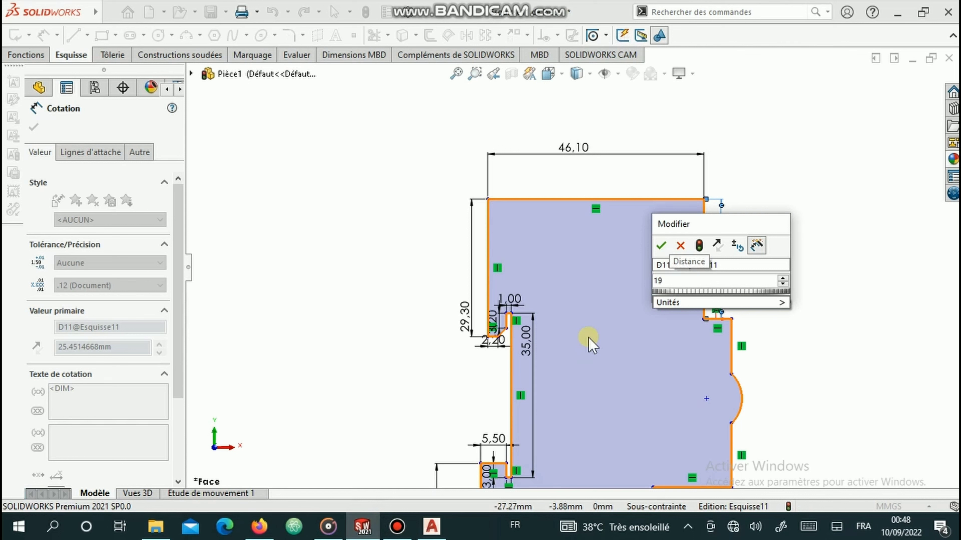
type("6")
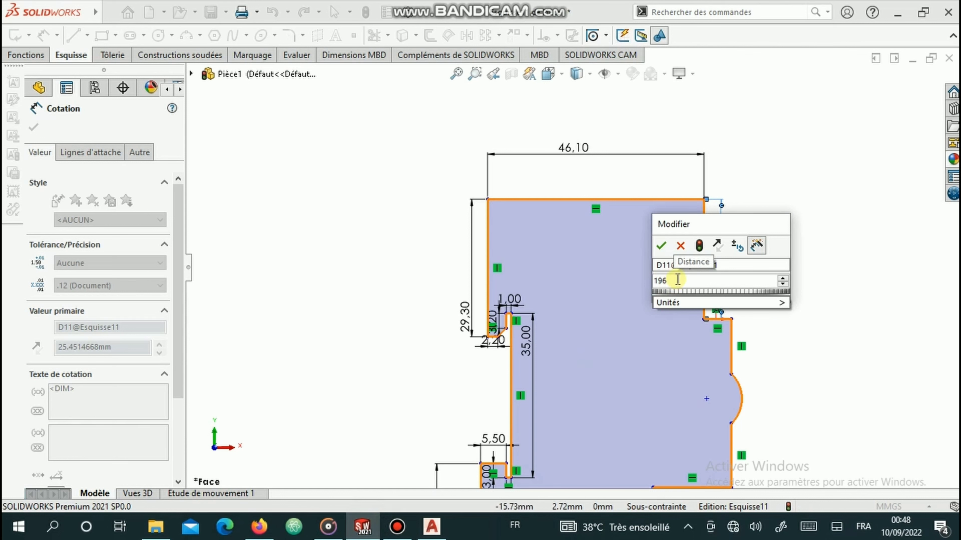
key("BackSpace")
key("Return")
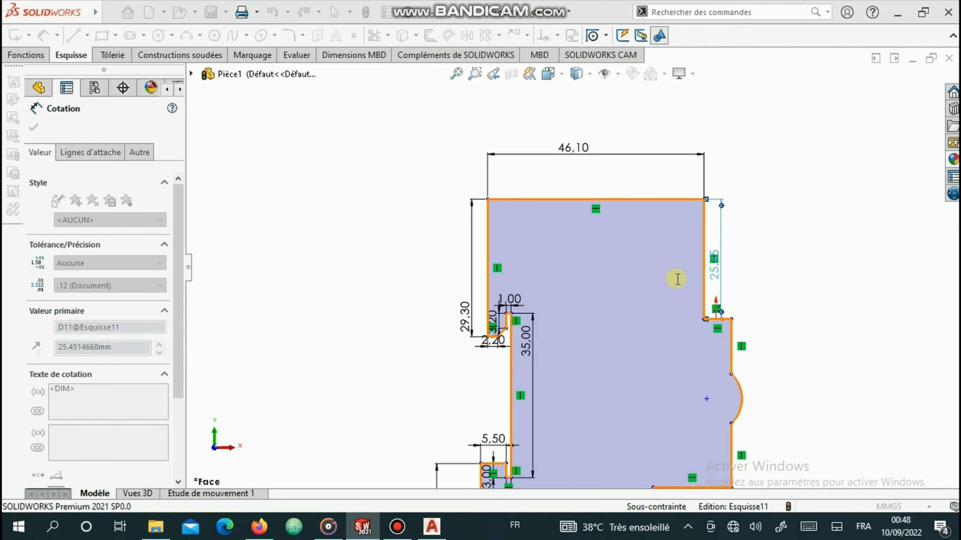
Step: Dimension the horizontal edge of the profile's upper-right step at 16.7 mm
left_click(722, 319)
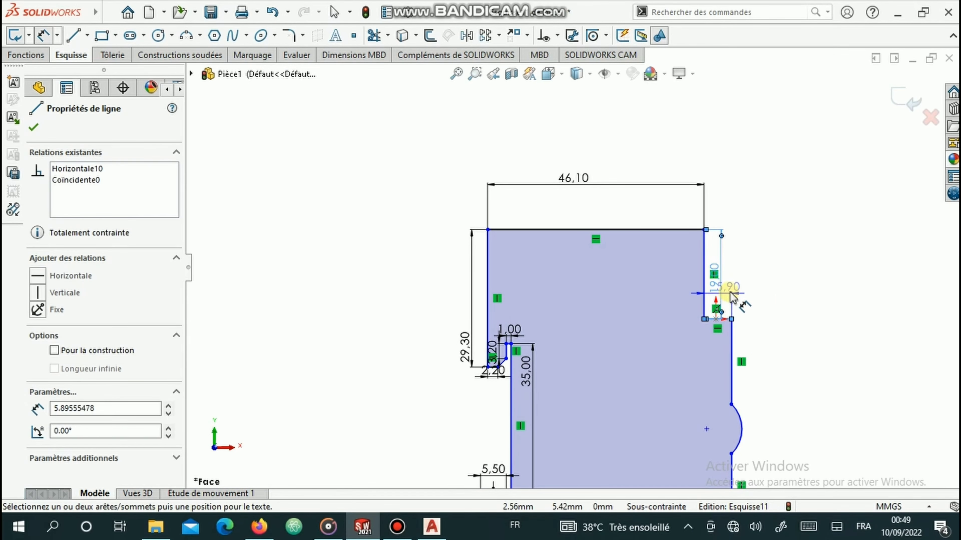
left_click(732, 298)
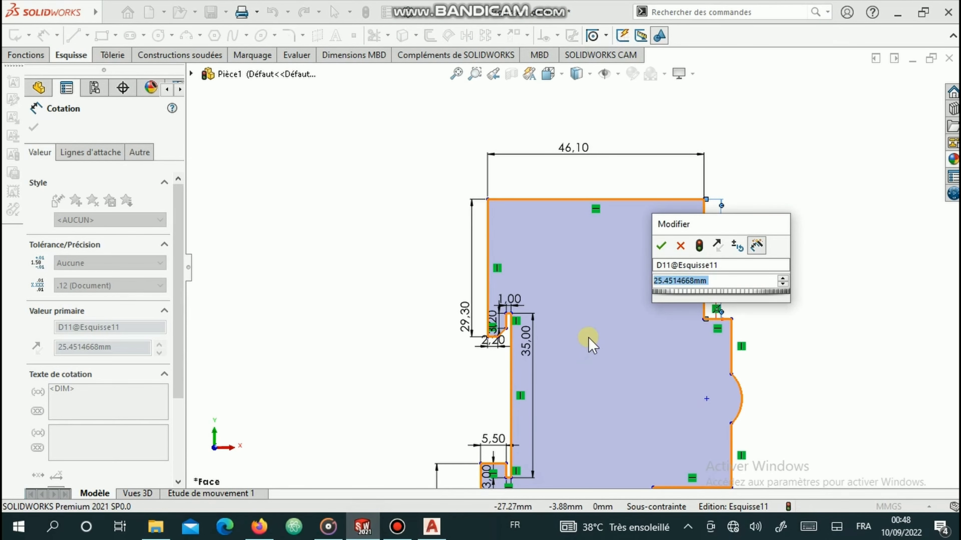
type("1")
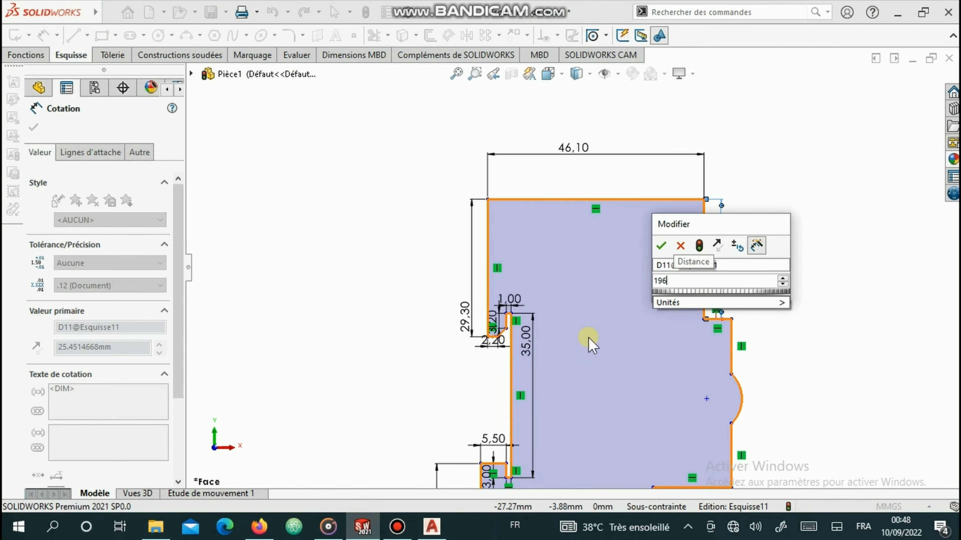
type("96")
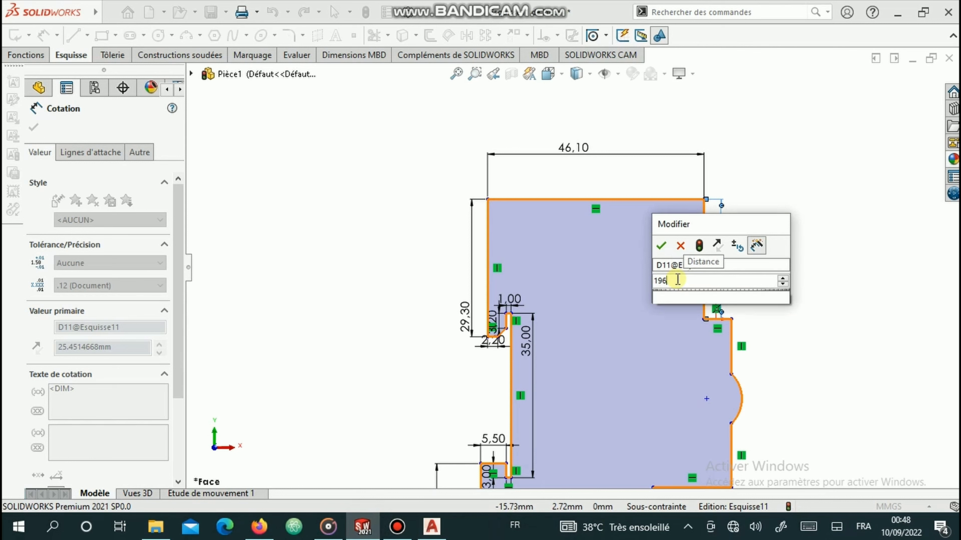
key("BackSpace")
key("Escape")
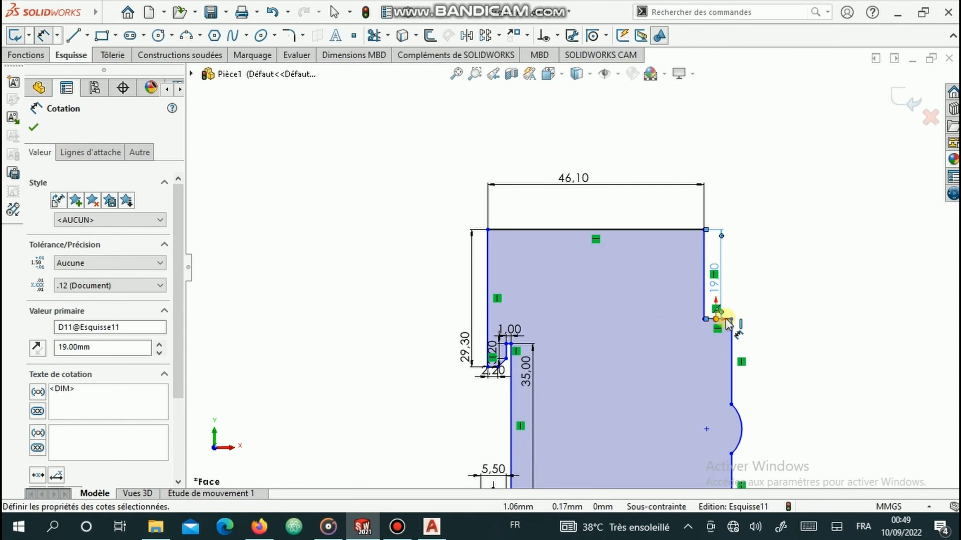
left_click(729, 296)
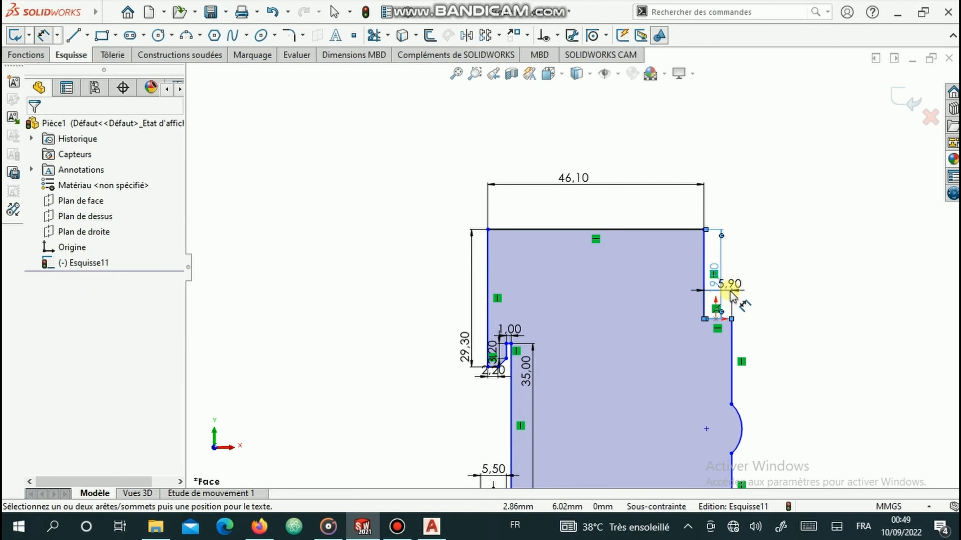
left_click(730, 291)
type("16.7")
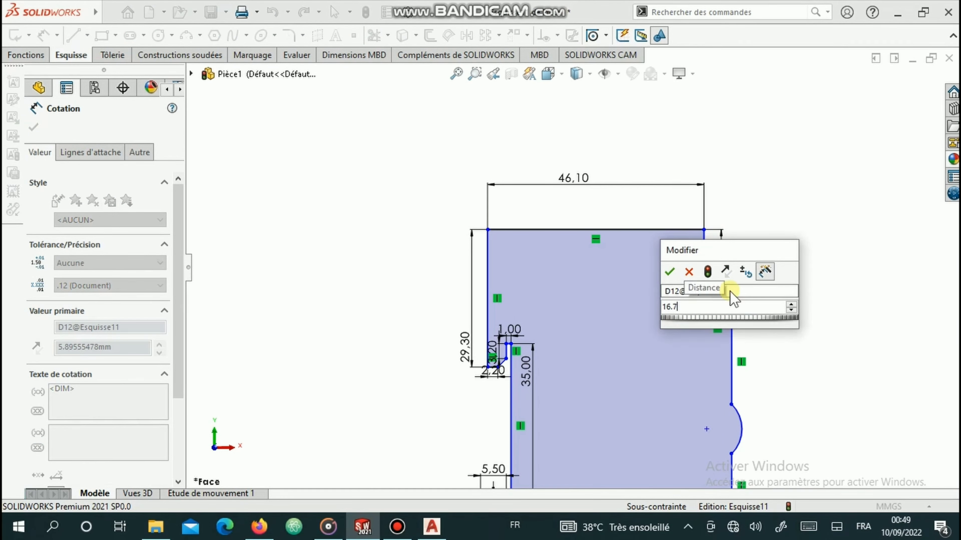
key("Return")
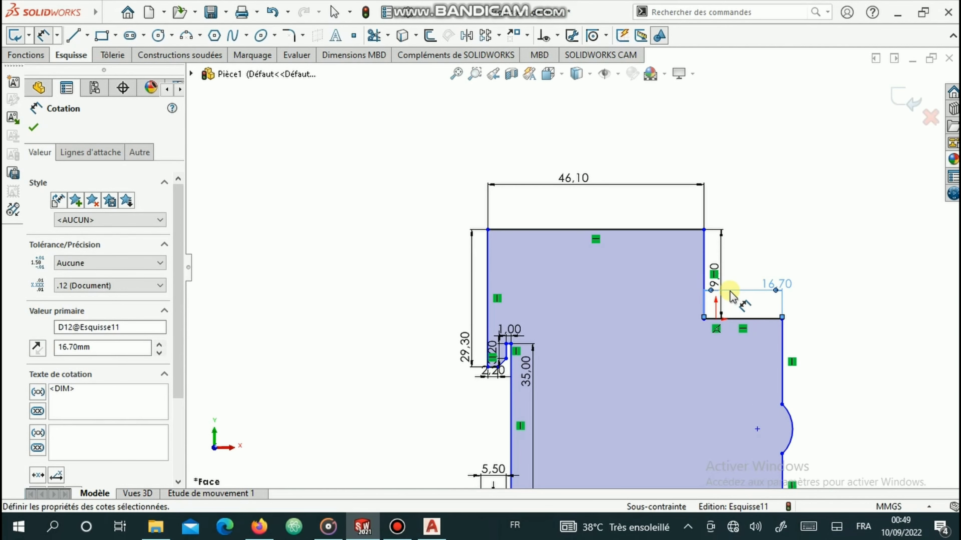
scroll(730, 291, "up", 4)
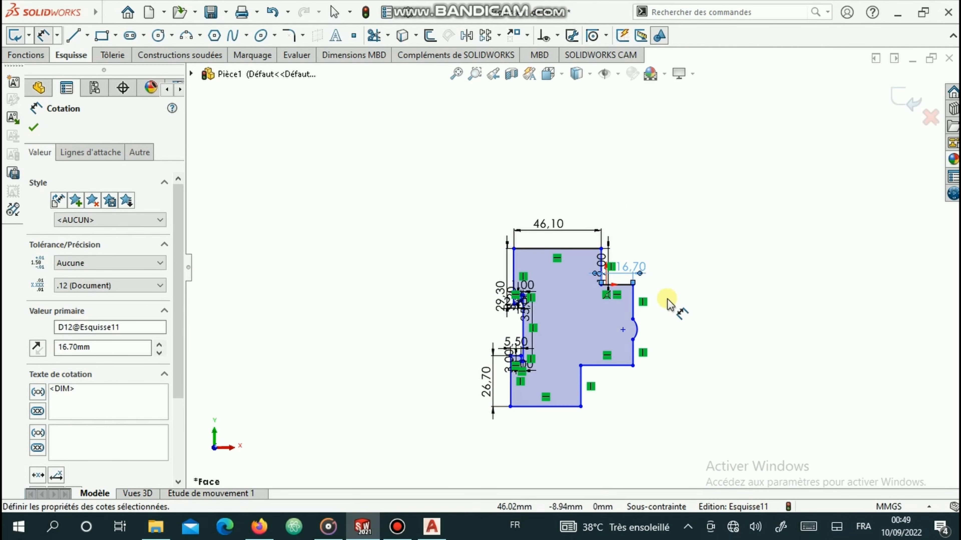
scroll(668, 303, "down", 3)
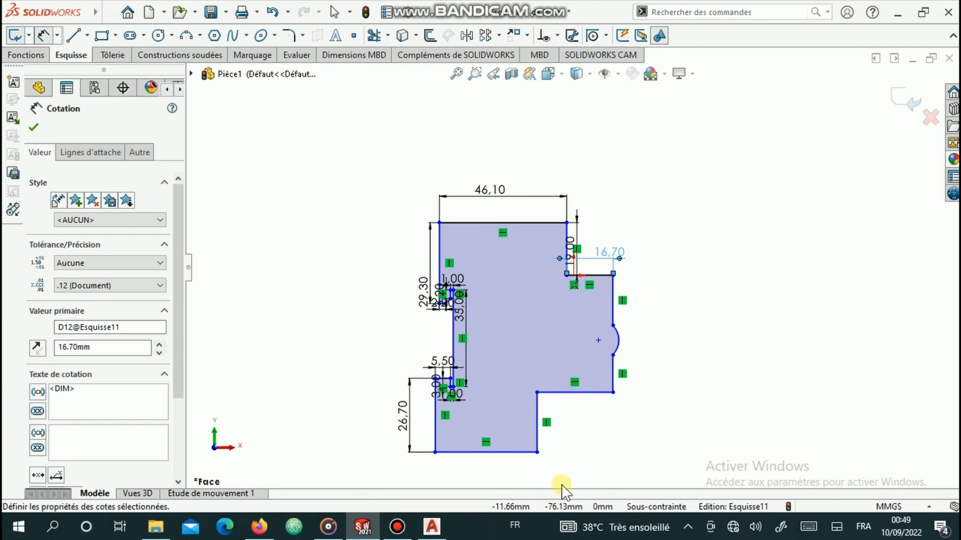
left_click(504, 459)
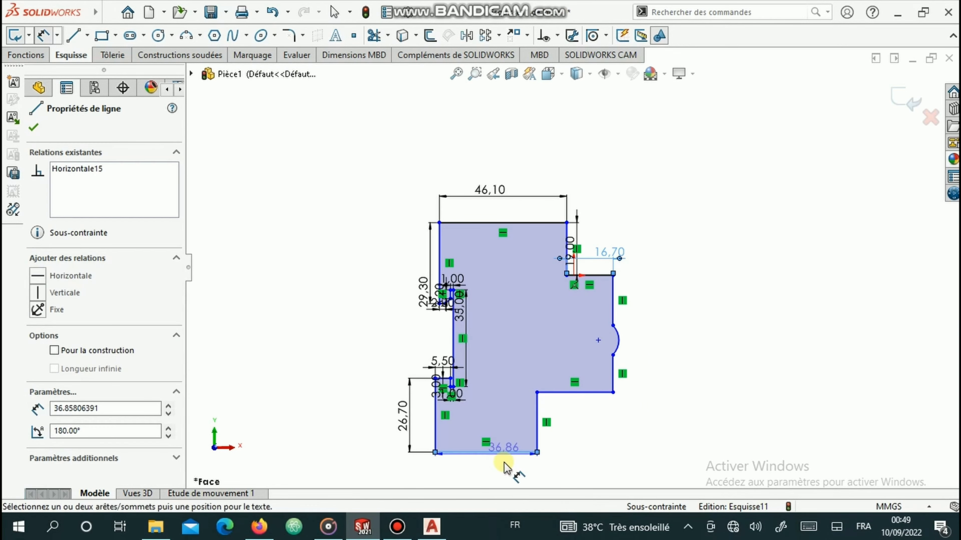
mouse_move(506, 468)
middle_mouse_down()
mouse_move(504, 420)
mouse_move(515, 443)
middle_mouse_up()
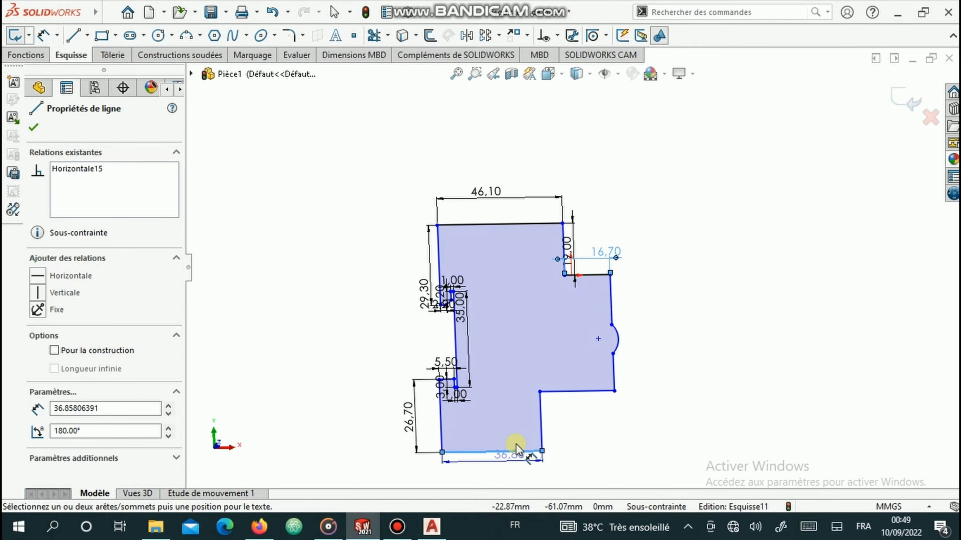
key("Escape")
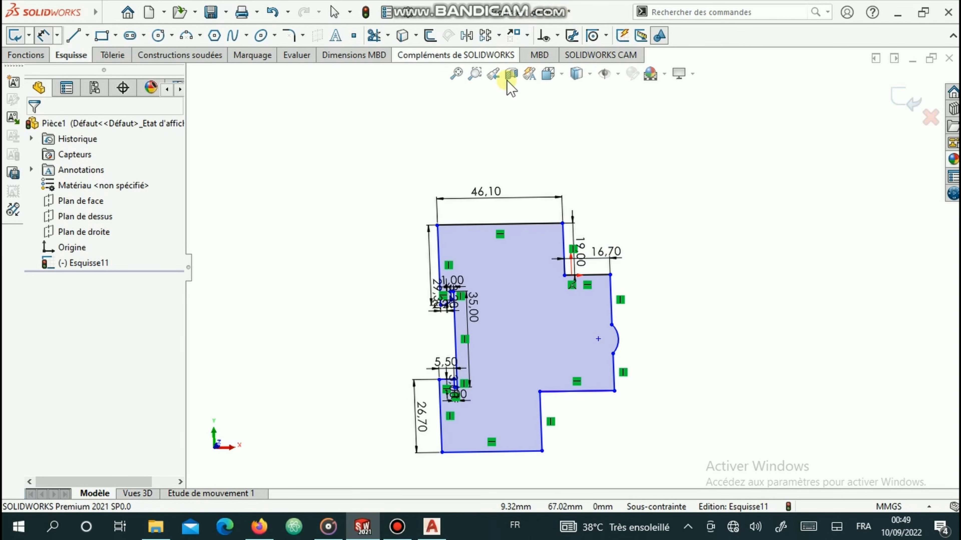
Step: Restore the front (Face) view so the sketch is seen straight on
left_click(548, 73)
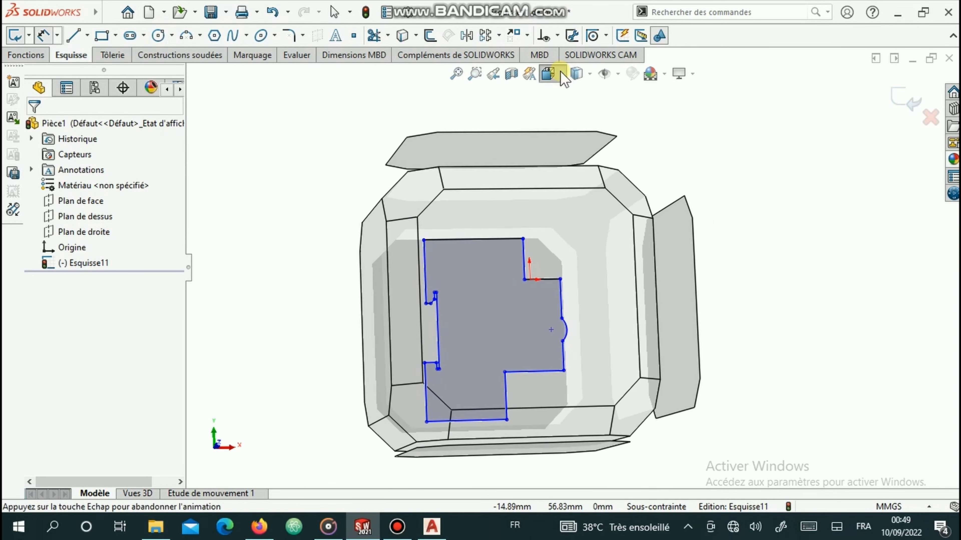
left_click(568, 132)
key("d")
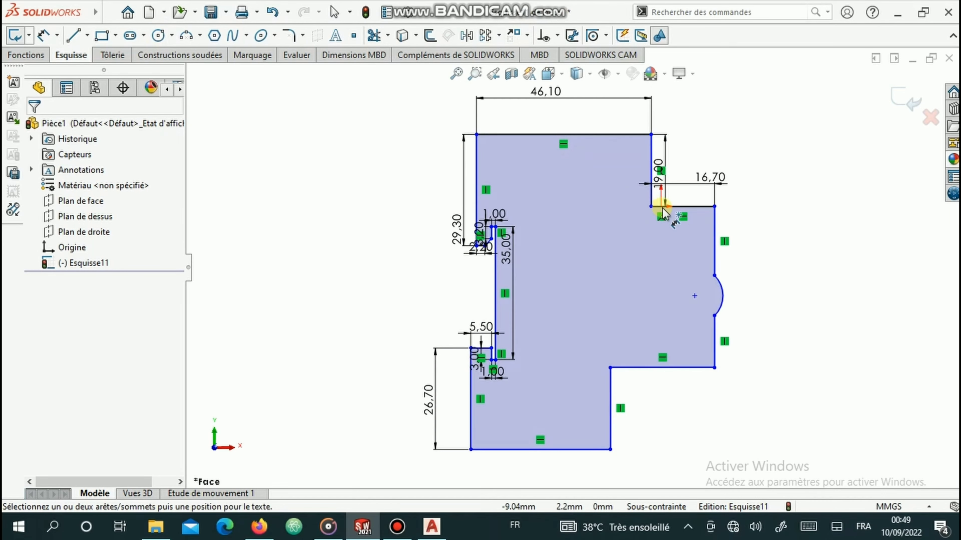
Step: Check the AutoCAD drawing, then dimension the vertical edge above the arc at 17.2 mm in SolidWorks
left_click(431, 526)
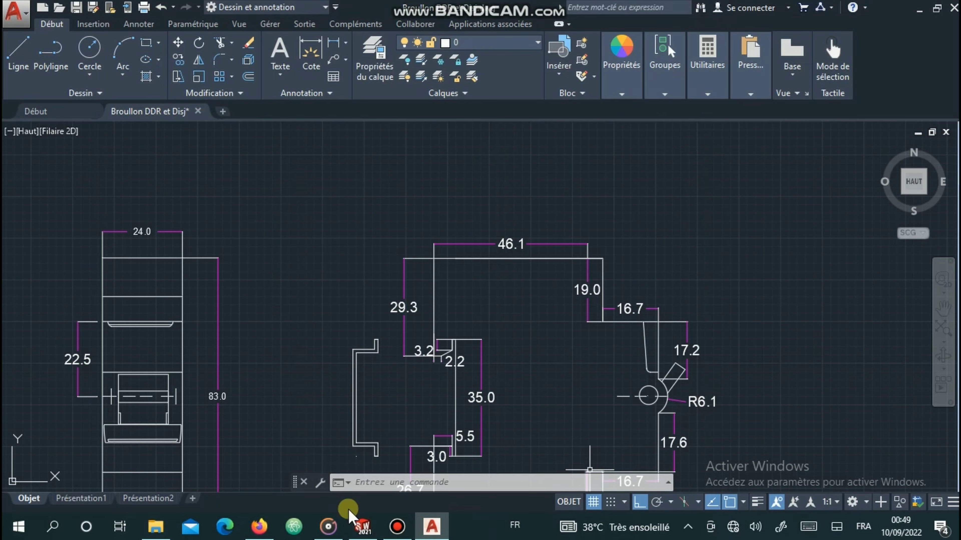
left_click(361, 524)
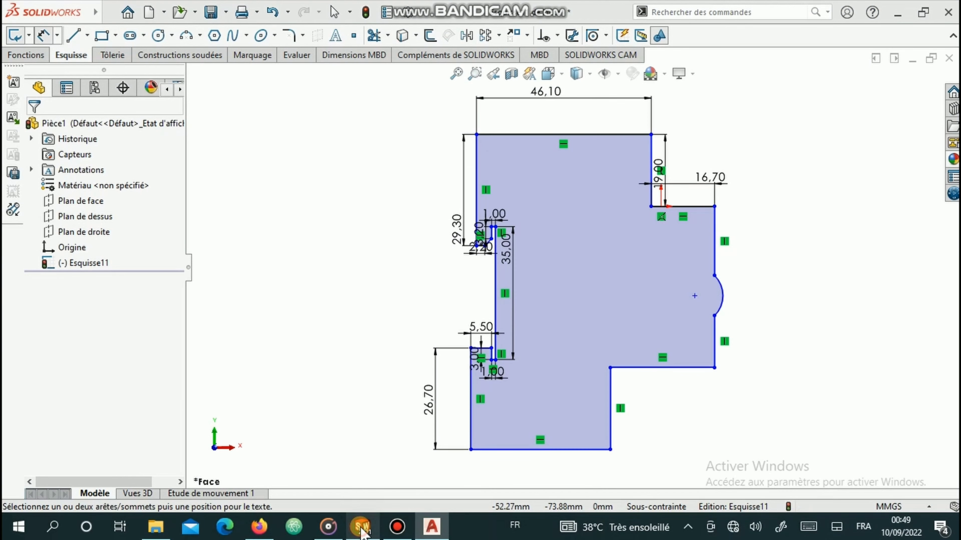
left_click(751, 263)
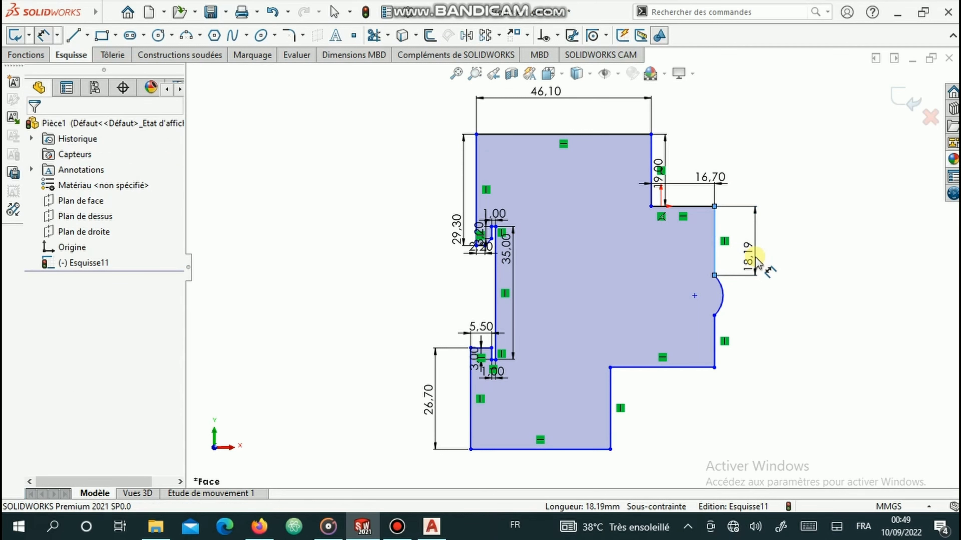
left_click(753, 260)
type("1")
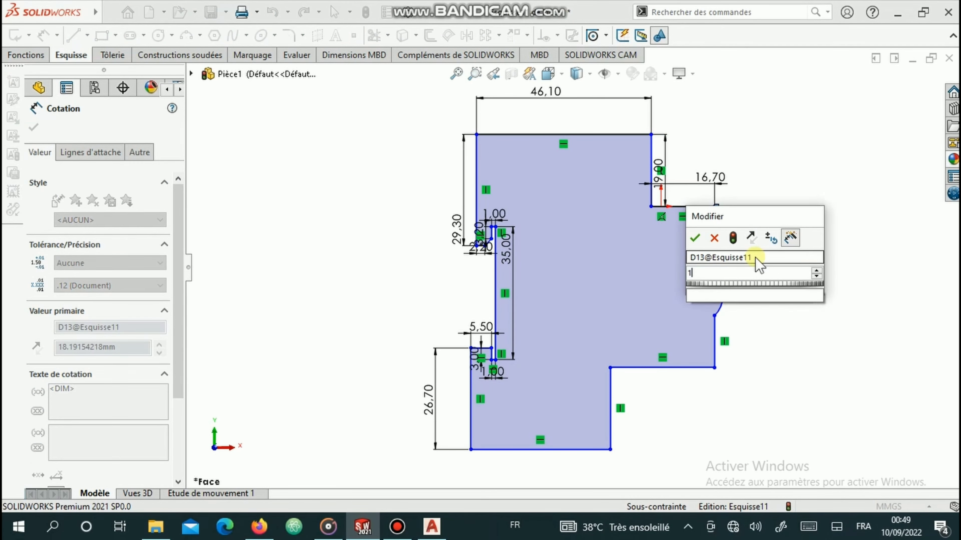
type("7.2")
key("Return")
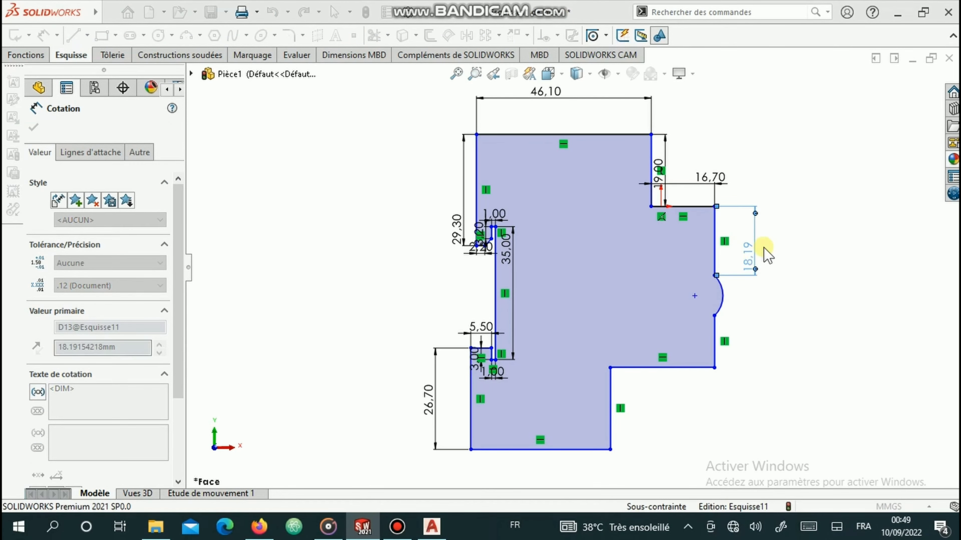
Step: Add an angular dimension at the arc's midpoint between its two endpoints, accepting the proposed value
left_click(724, 294)
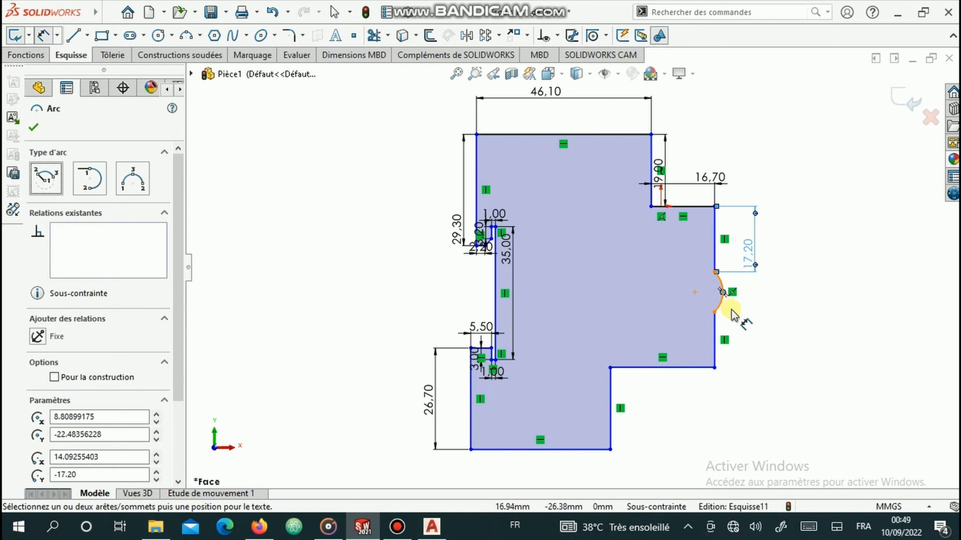
left_click(721, 305)
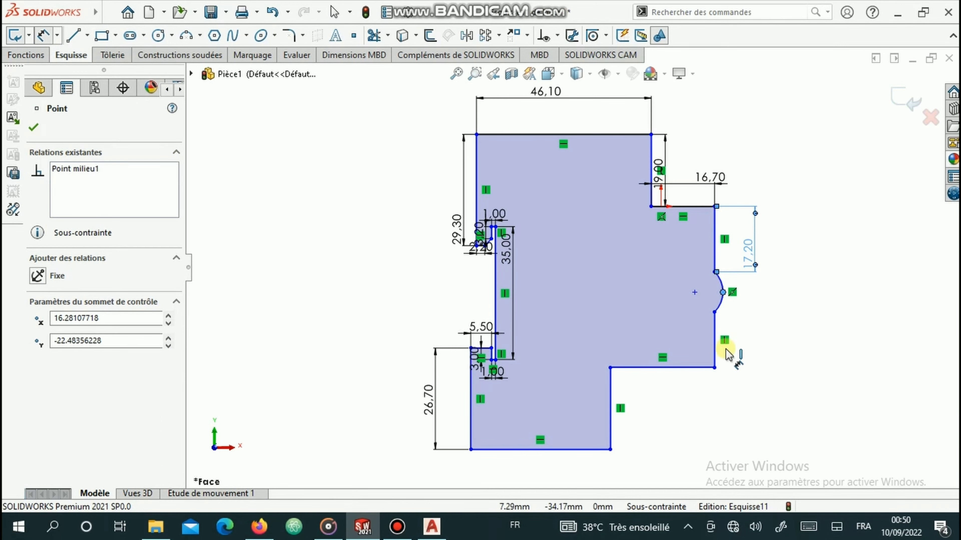
left_click(715, 312)
left_click(714, 272)
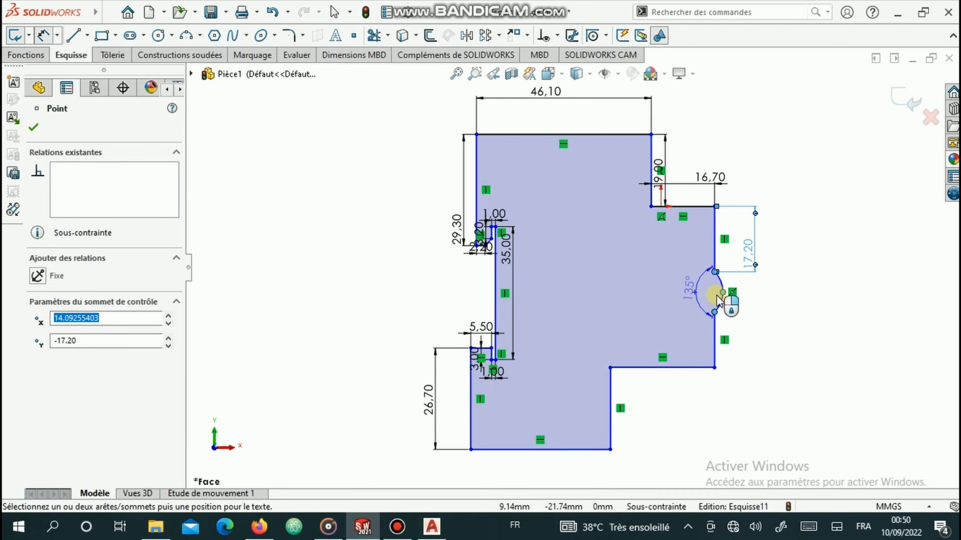
left_click(712, 296)
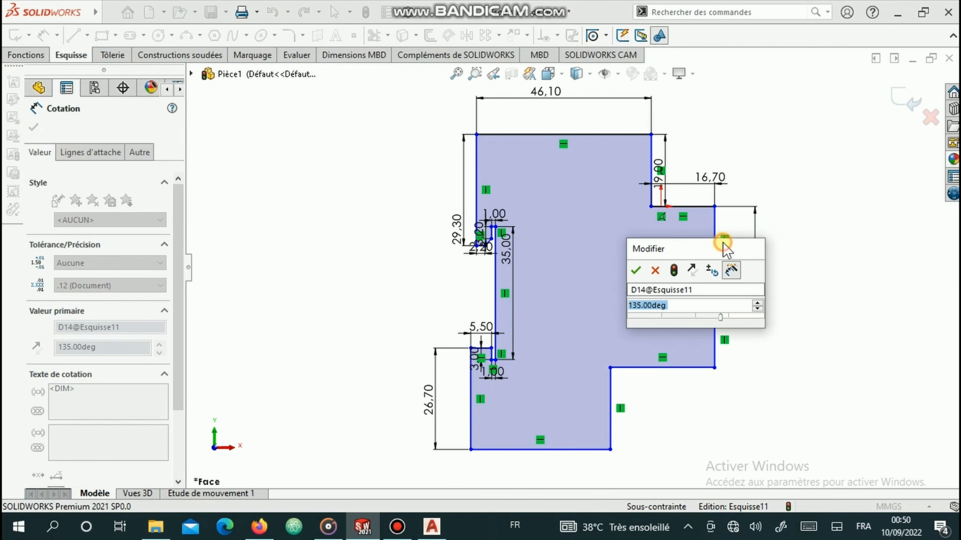
left_click_drag(723, 250, 835, 392)
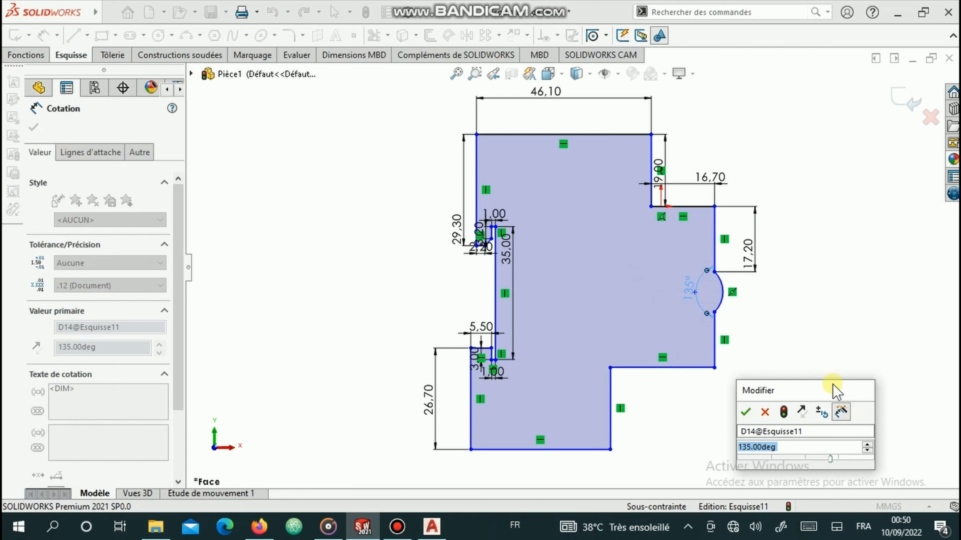
key("Return")
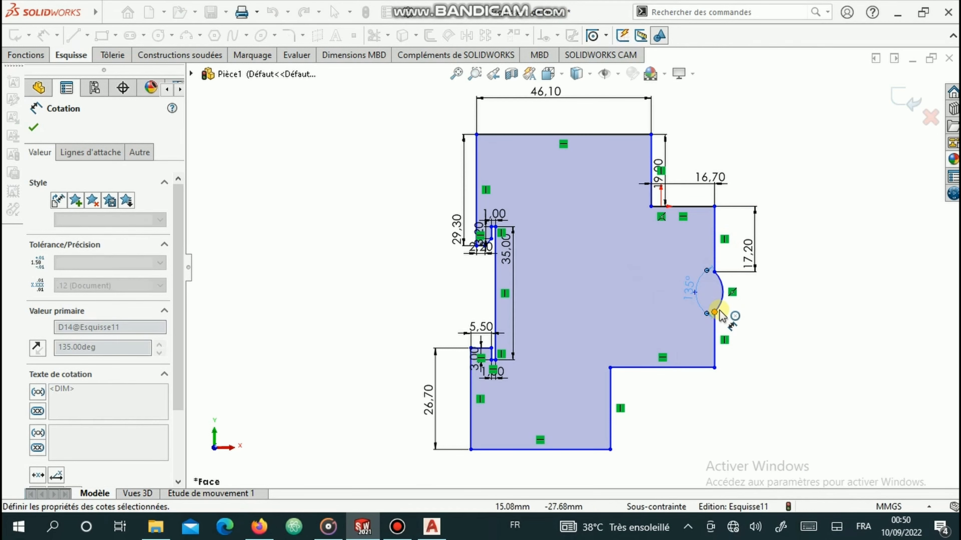
Step: Dimension the radius of the small arc on the profile's outer vertical side at 6.1 mm
left_click(718, 308)
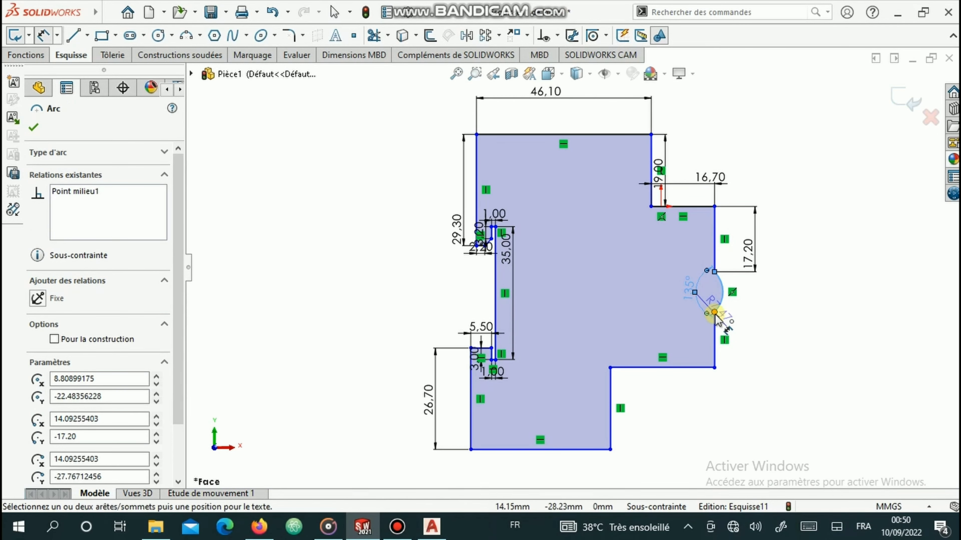
left_click(736, 324)
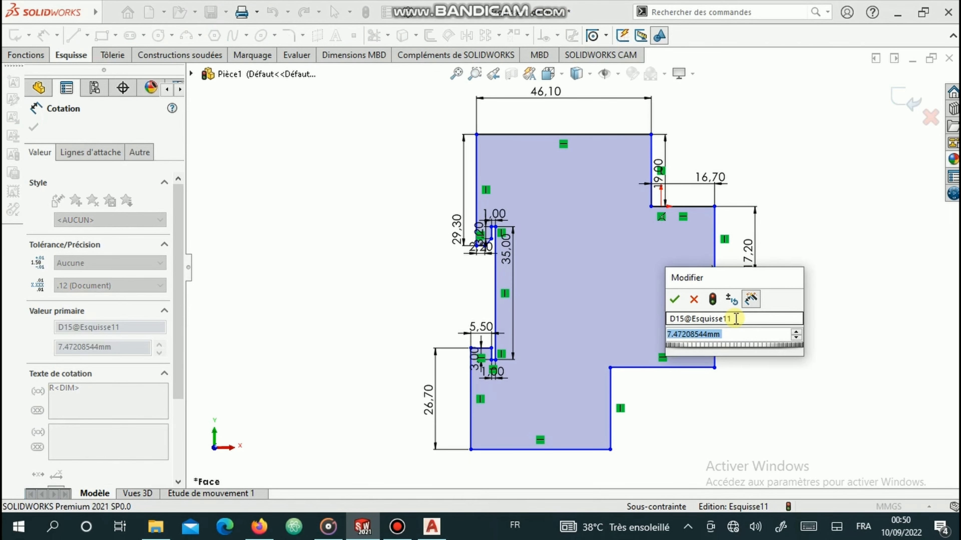
type("6.10")
key("Return")
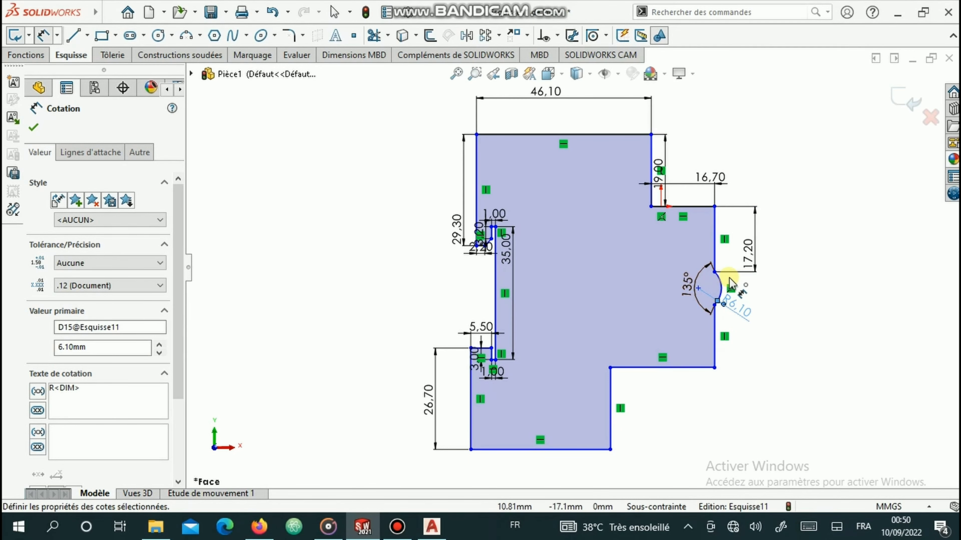
Step: Dimension the vertical edge below the arc at 17.6 mm in SolidWorks, checking the value in the AutoCAD drawing
scroll(732, 288, "down", 2)
scroll(732, 288, "down", 2)
scroll(722, 340, "down", 3)
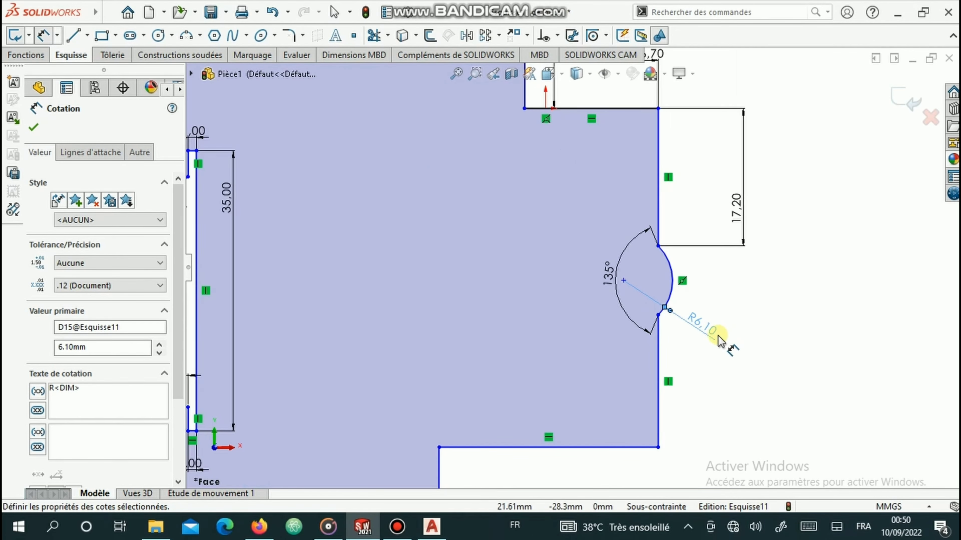
scroll(675, 327, "up", 3)
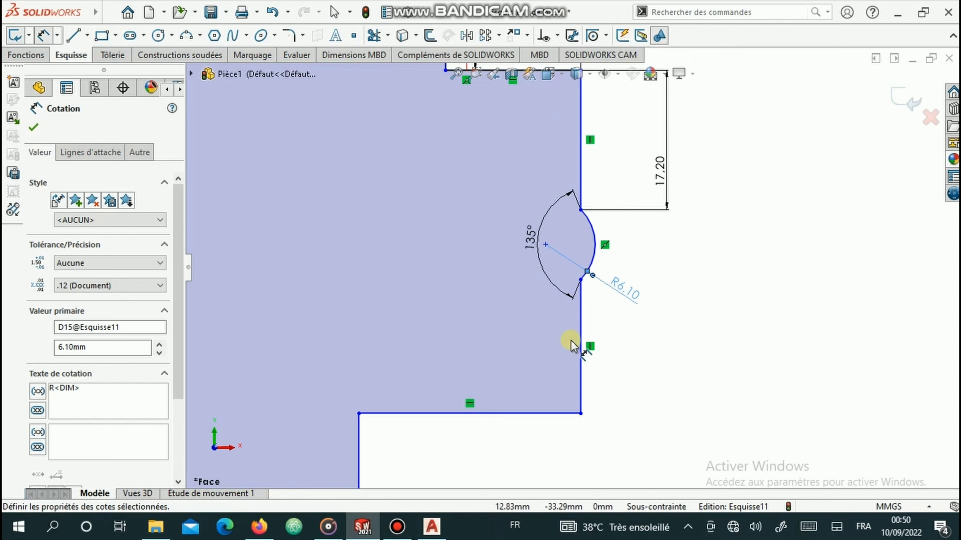
left_click(430, 527)
scroll(659, 447, "down", 2)
scroll(659, 447, "up", 2)
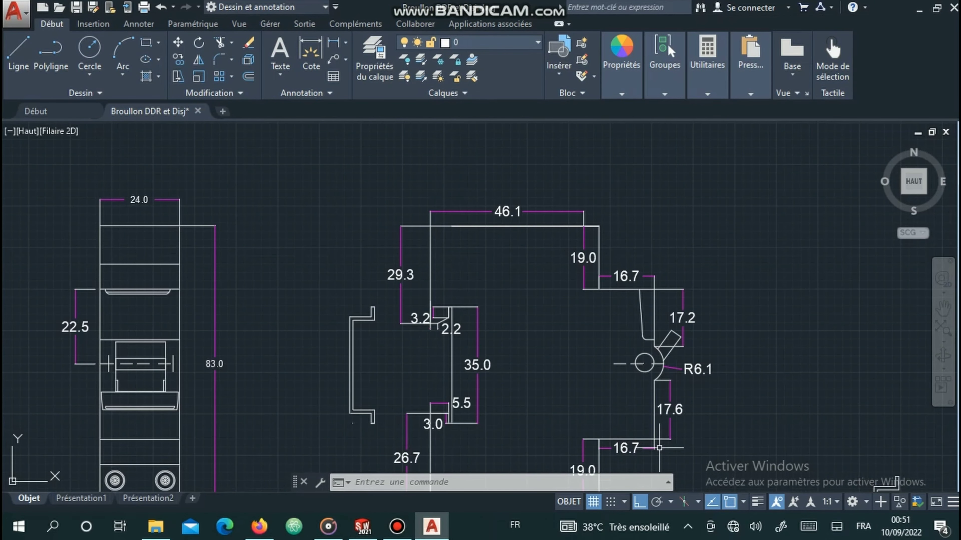
scroll(659, 448, "down", 3)
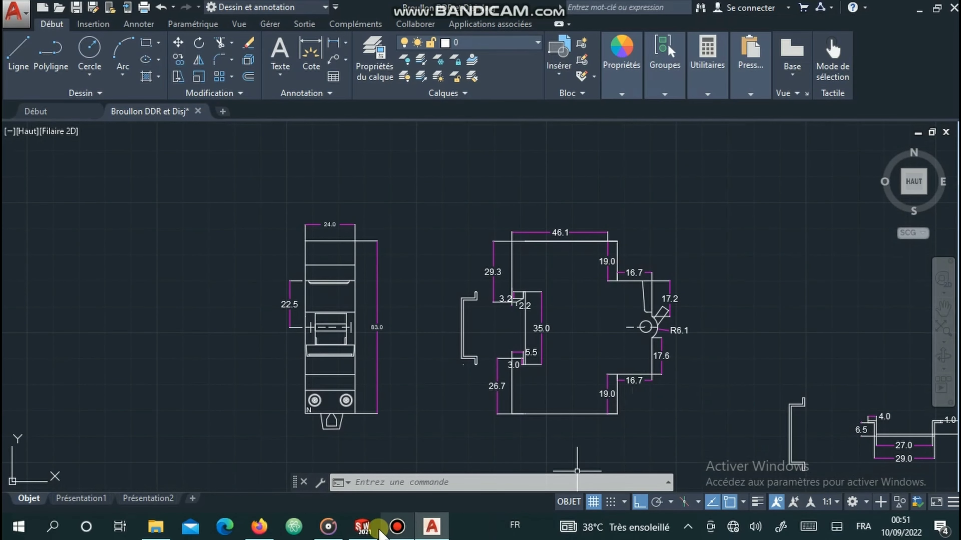
left_click(363, 527)
left_click(581, 343)
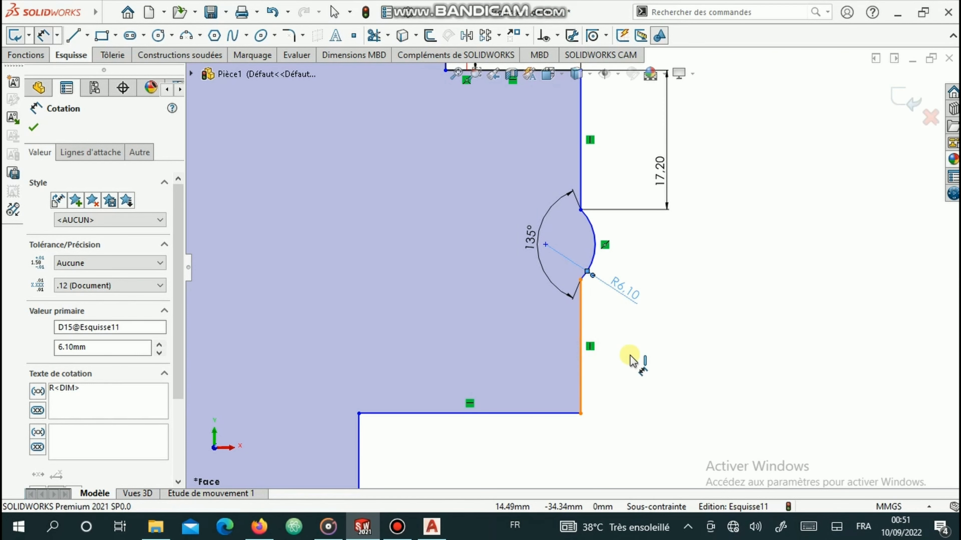
left_click(631, 361)
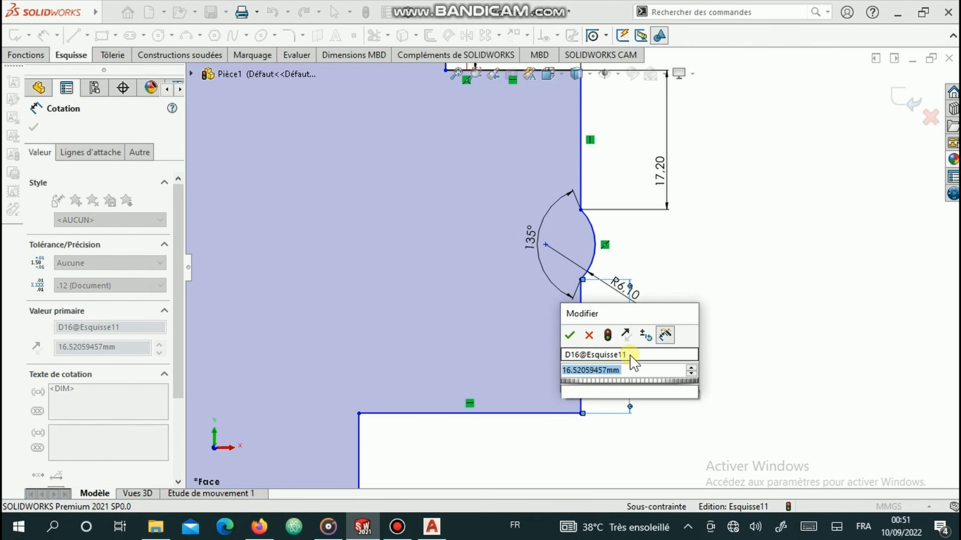
type("17")
key("Escape")
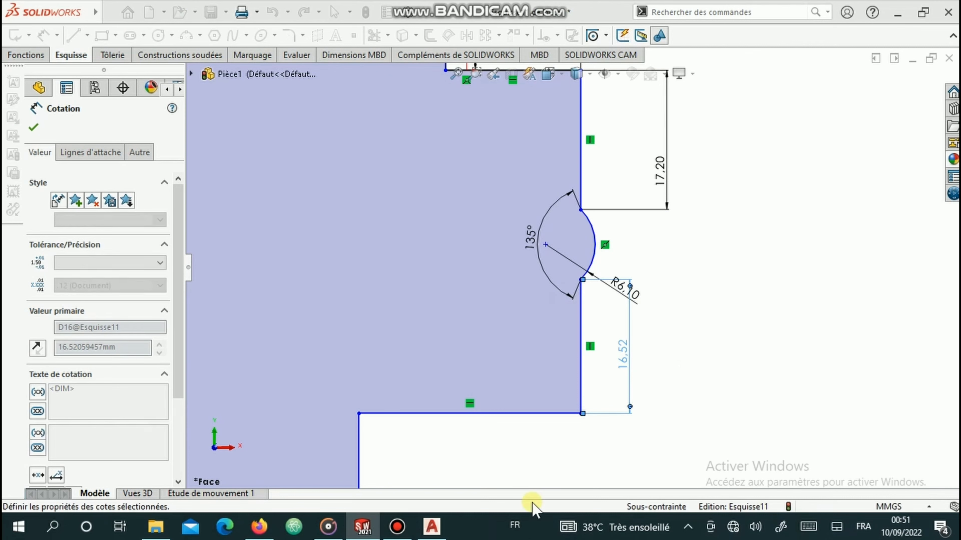
left_click(429, 530)
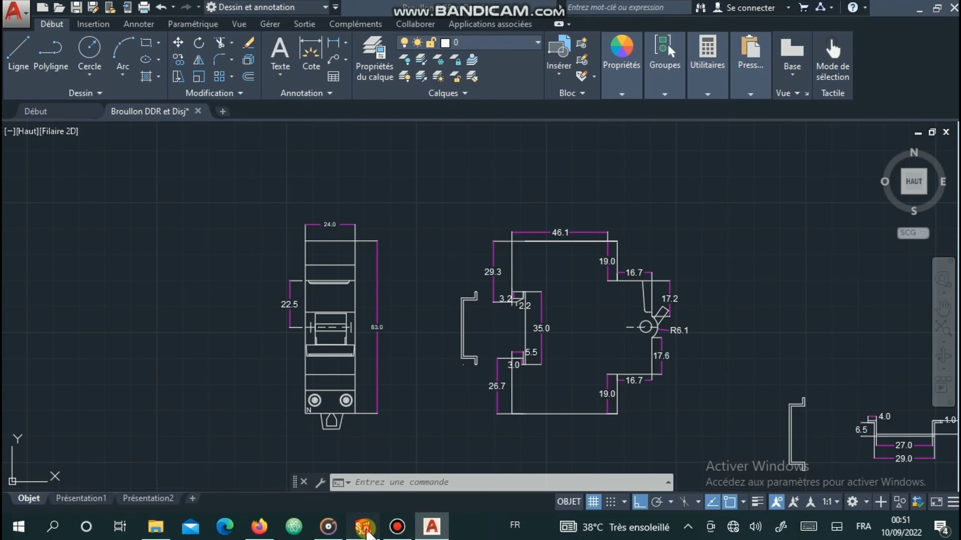
left_click(362, 527)
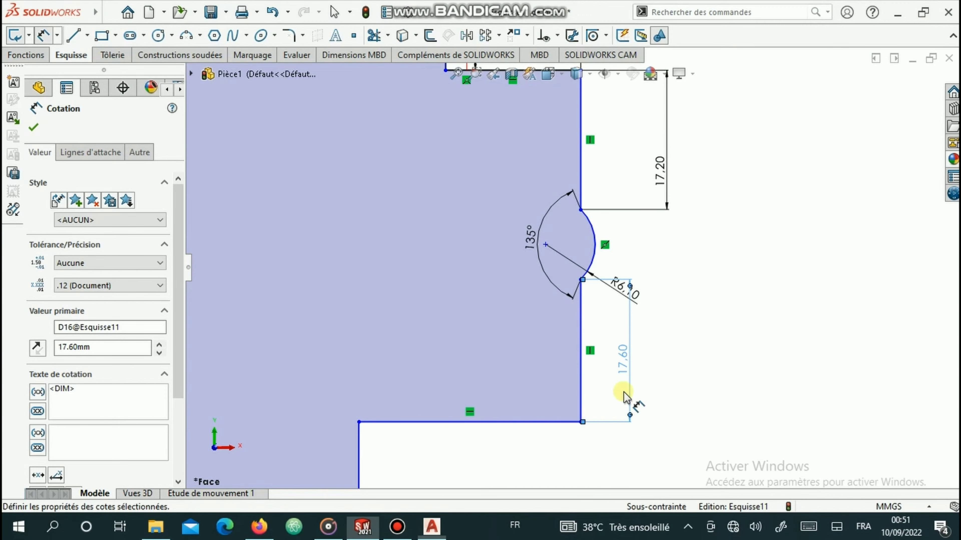
Step: Dimension the horizontal edge of the profile's lower-right step at 16.7 mm
left_click(465, 446)
left_click(463, 451)
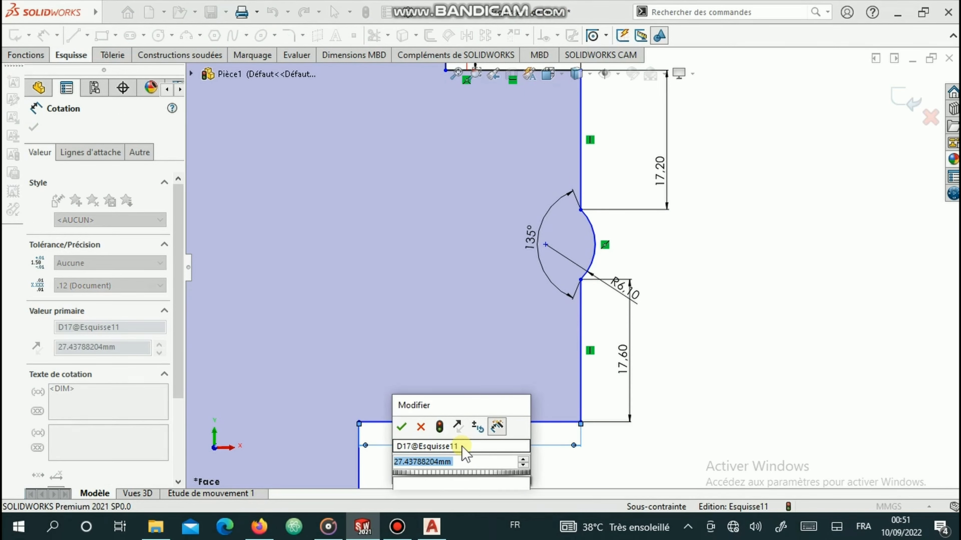
type("16.7")
key("Return")
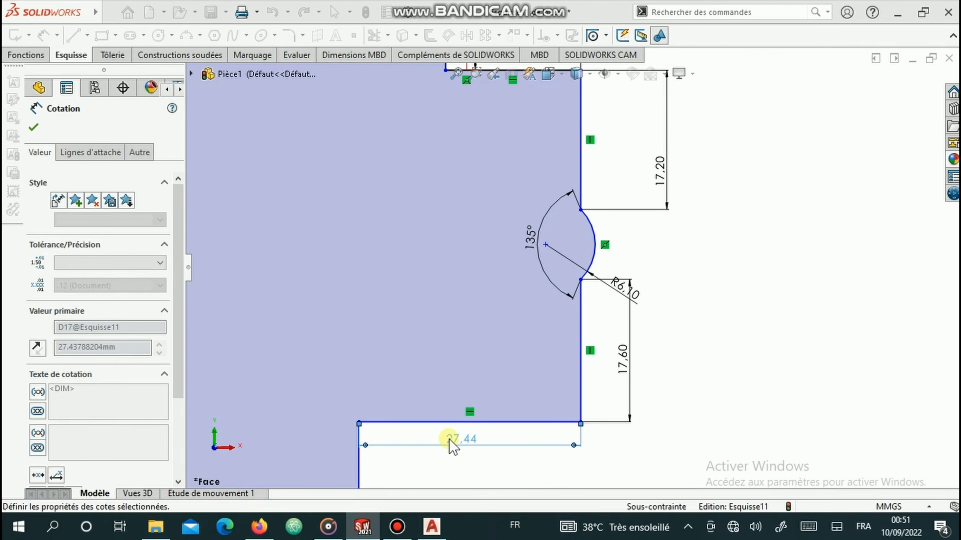
Step: Add a length dimension under the profile's long horizontal bottom edge, leaving its length as drawn
scroll(462, 423, "down", 1)
scroll(464, 424, "up", 2)
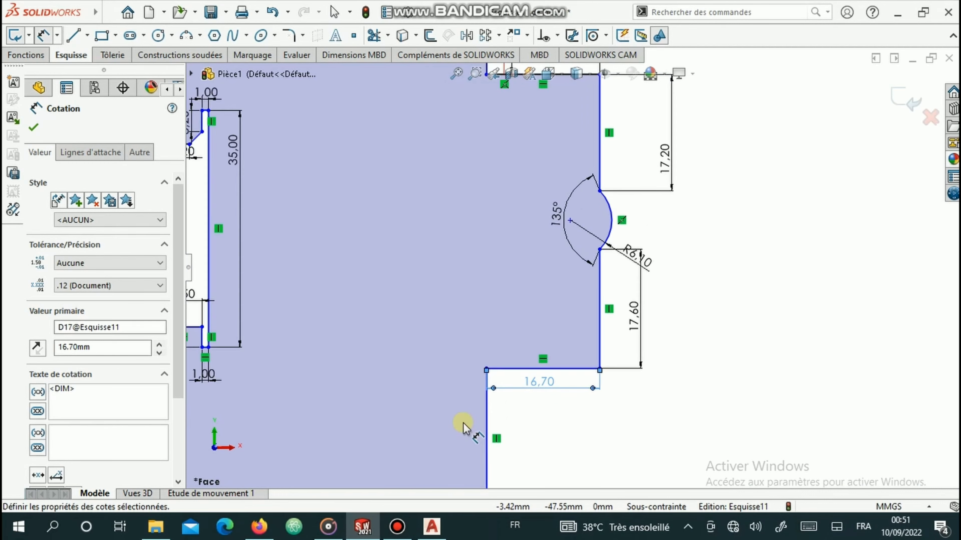
scroll(463, 424, "up", 3)
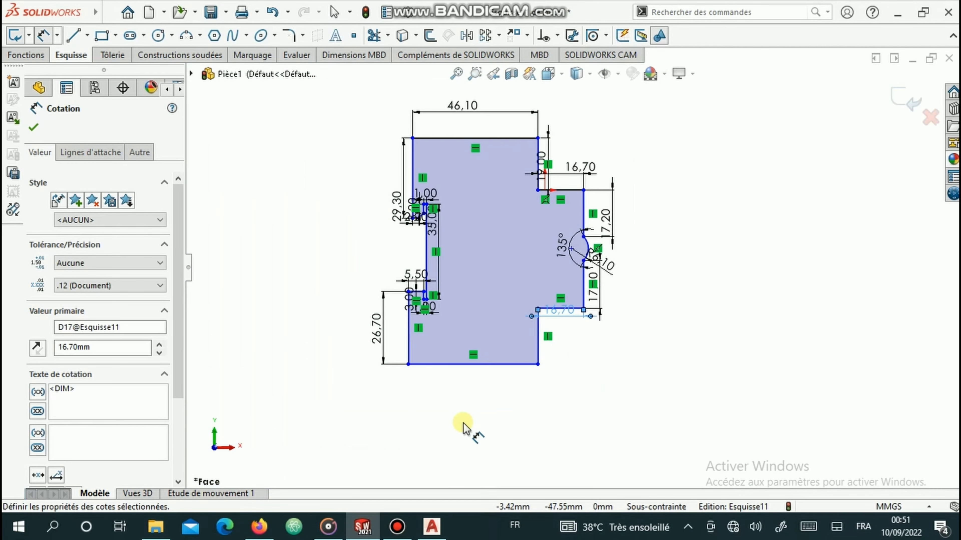
left_click(489, 394)
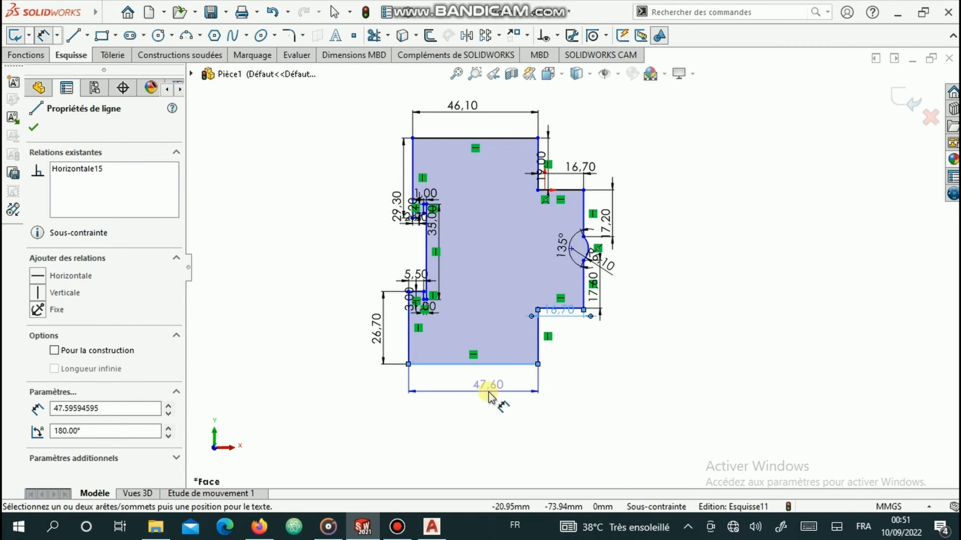
left_click(491, 396)
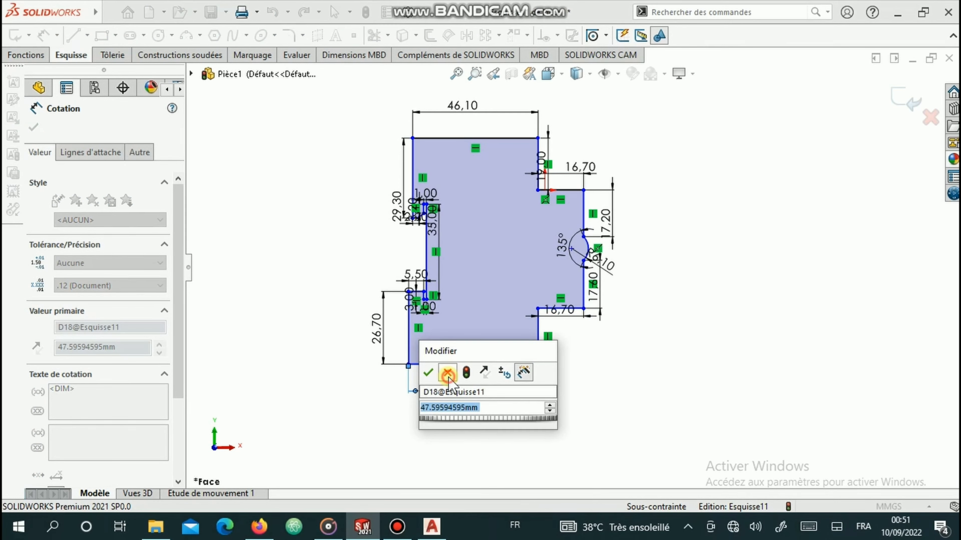
left_click(448, 376)
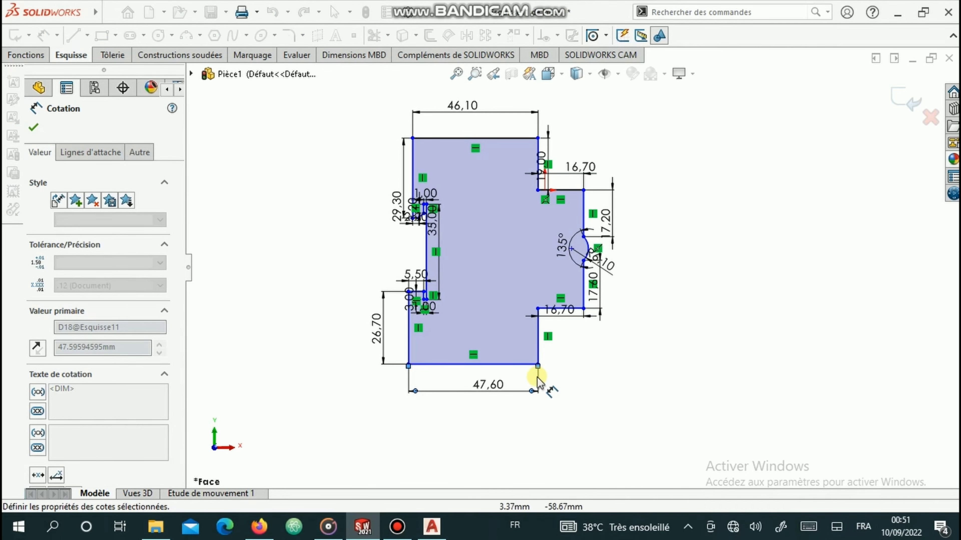
Step: Dimension the vertical edge of the profile's lower-right step at 16.7 mm in SolidWorks, consulting the AutoCAD drawing
left_click(563, 355)
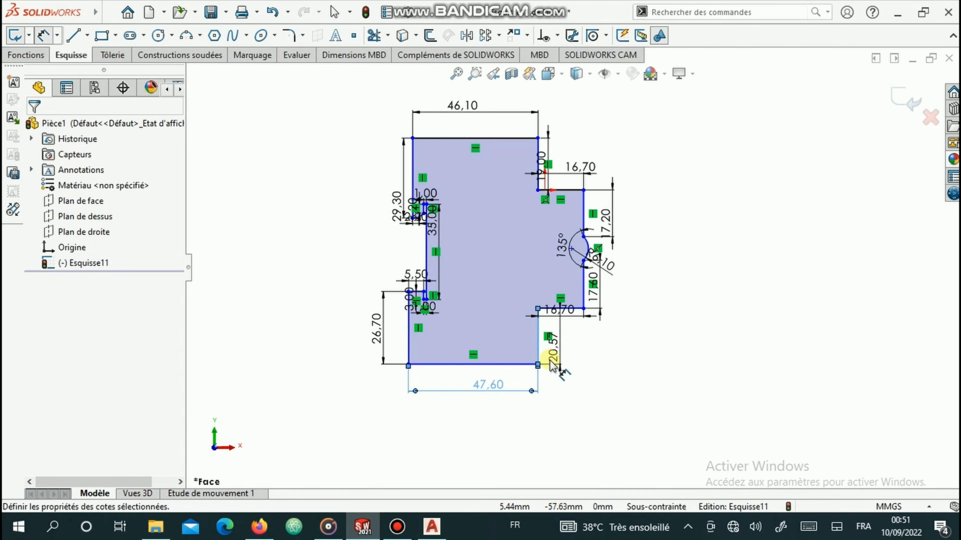
left_click(550, 363)
left_click(422, 532)
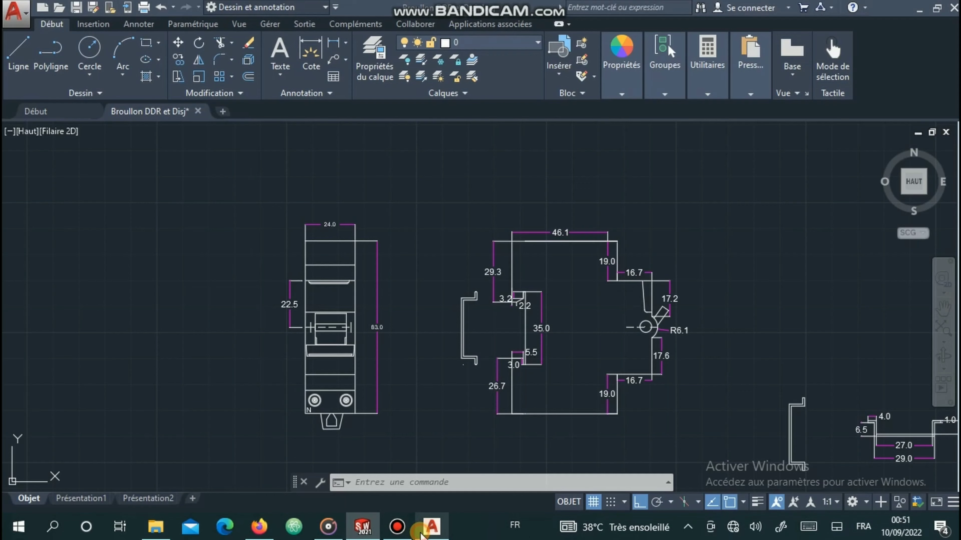
scroll(648, 389, "down", 2)
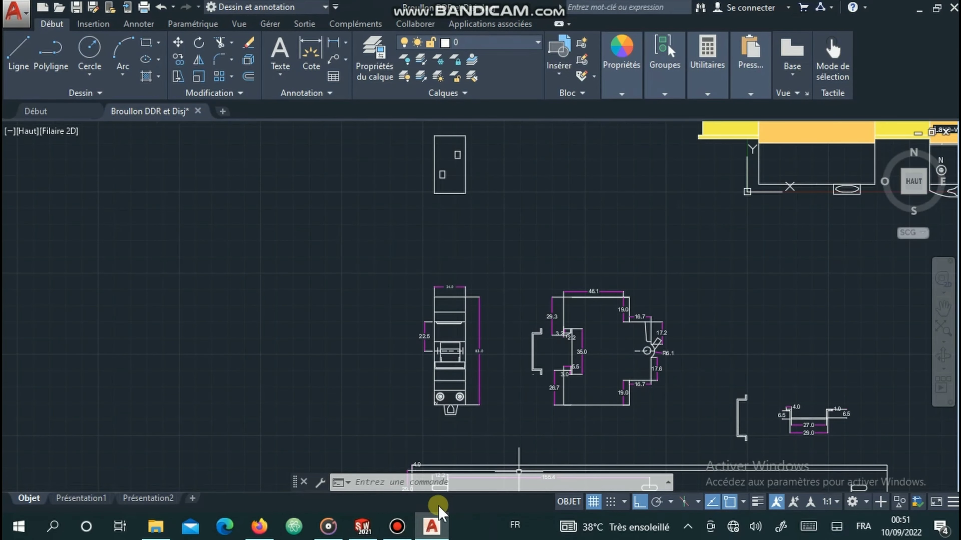
left_click(362, 527)
type("1")
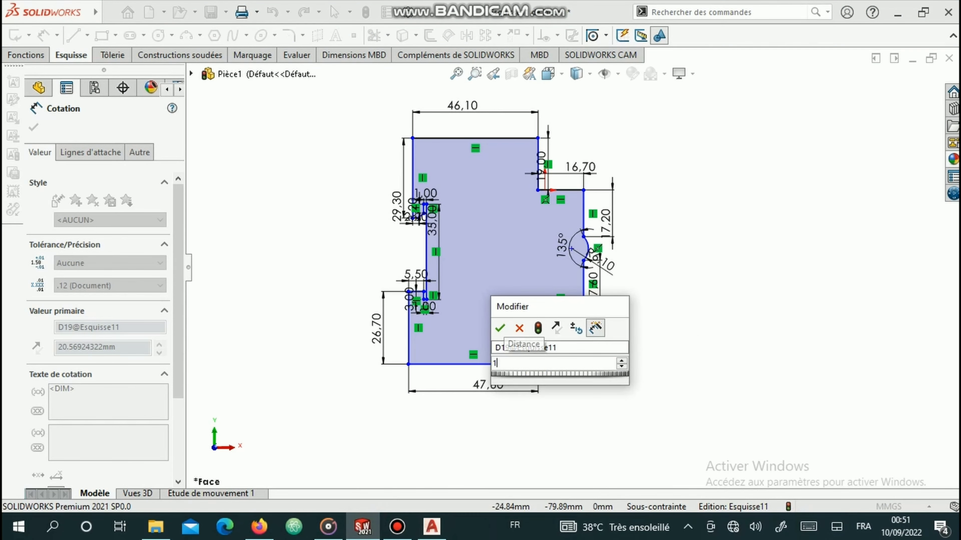
type("6,7")
key("Return")
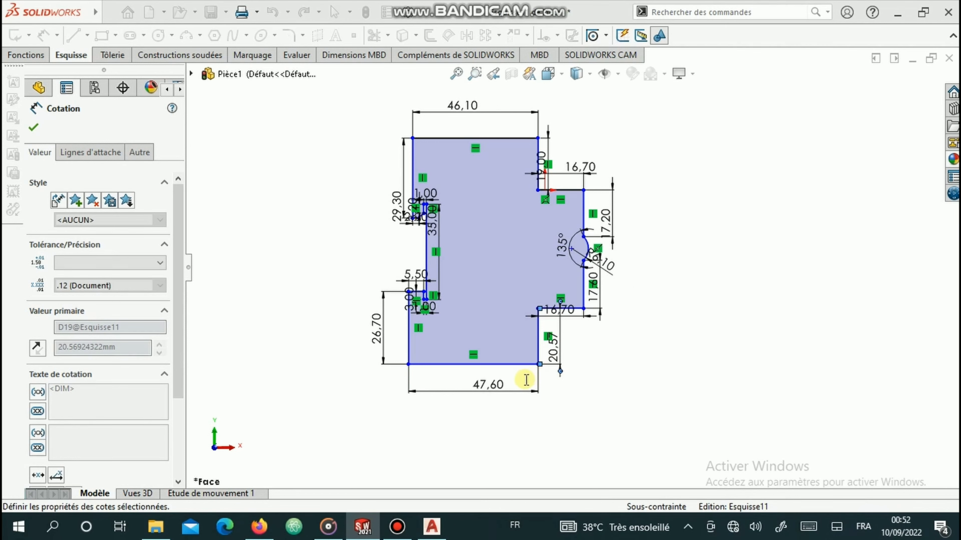
Step: Add a second length dimension below the profile's bottom edge as a driven dimension
left_click(509, 361)
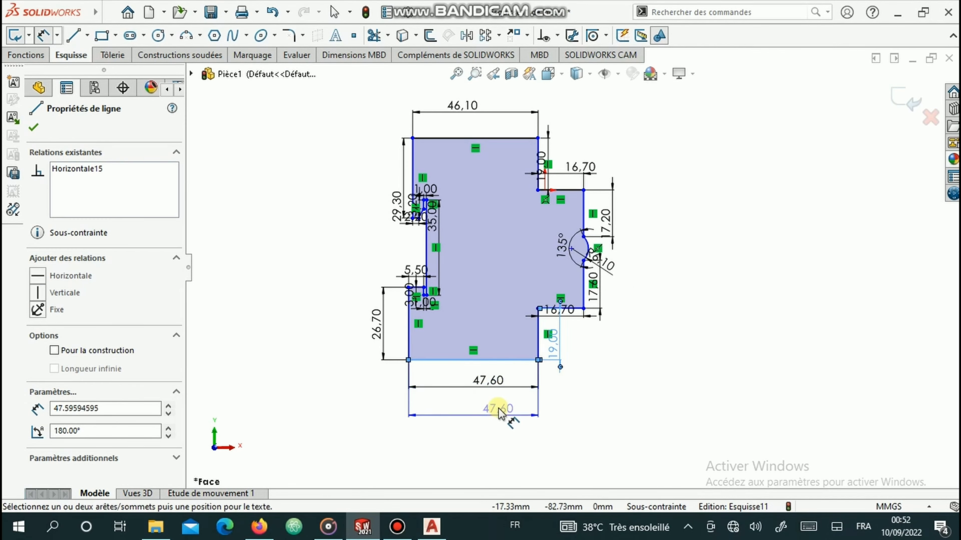
left_click(500, 413)
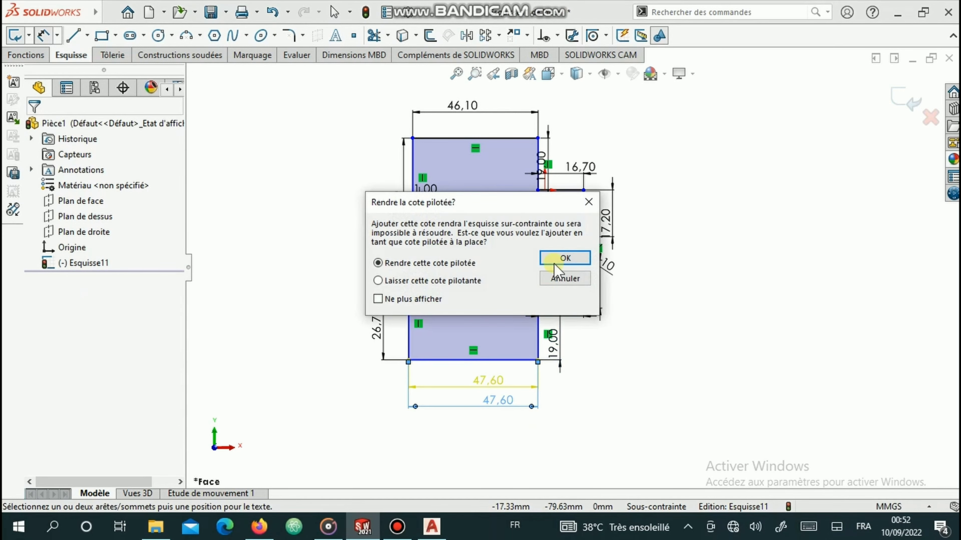
left_click(555, 261)
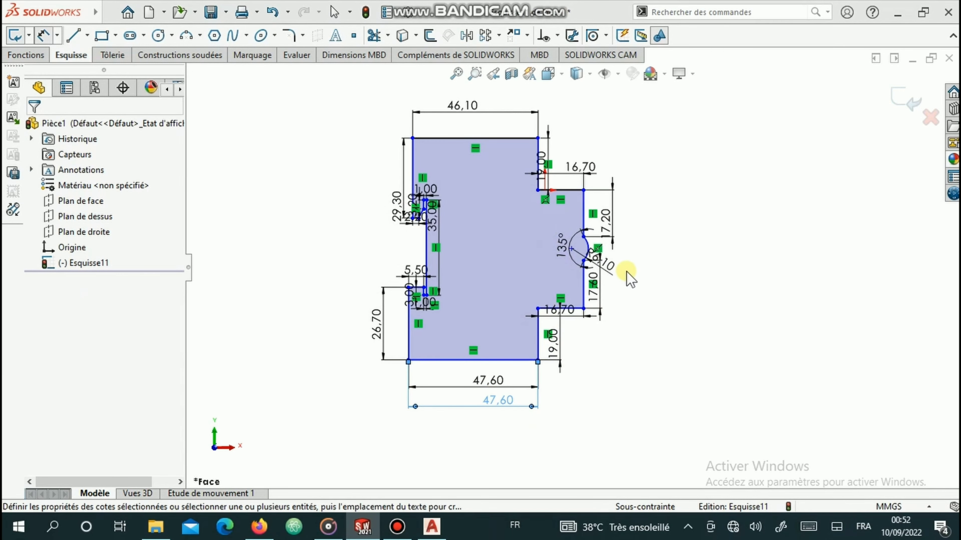
scroll(626, 271, "down", 1)
scroll(626, 271, "up", 1)
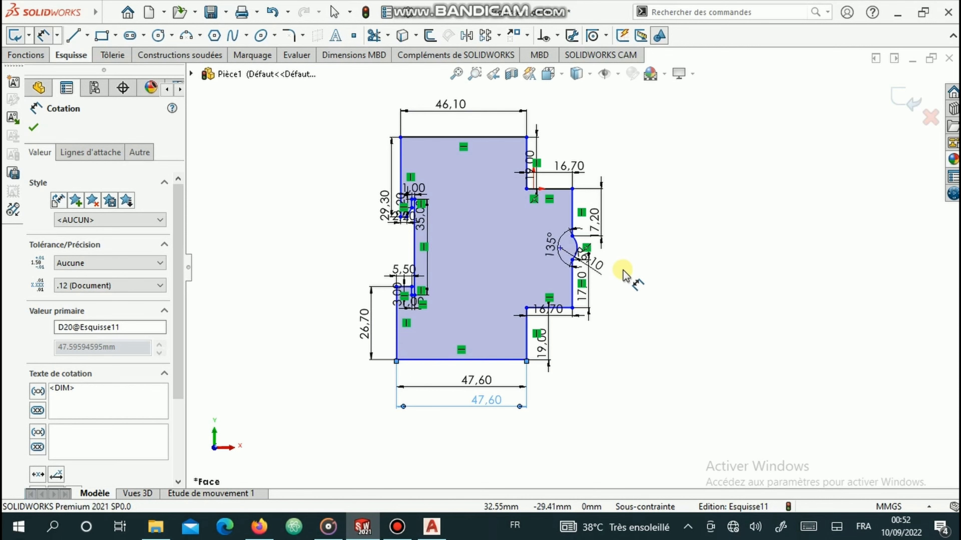
scroll(625, 275, "up", 1)
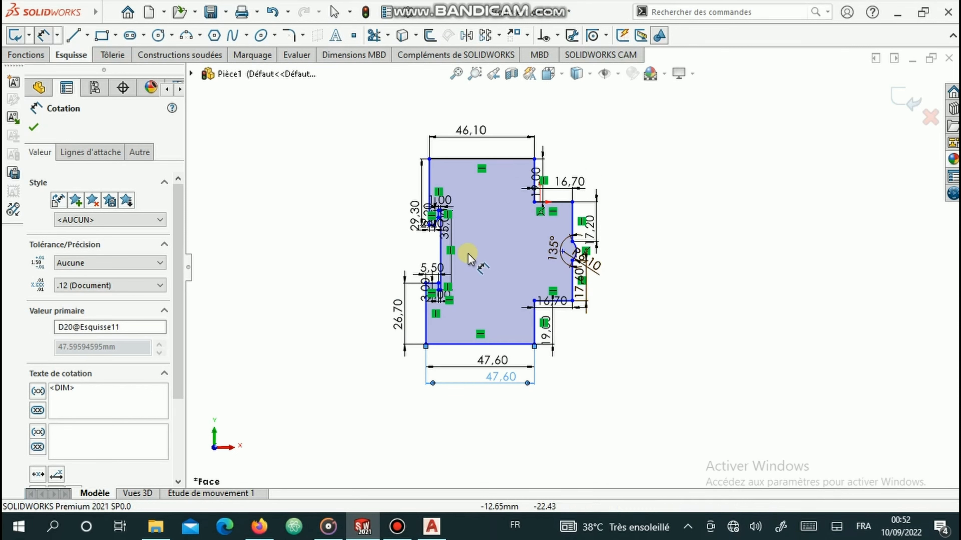
scroll(429, 281, "down", 2)
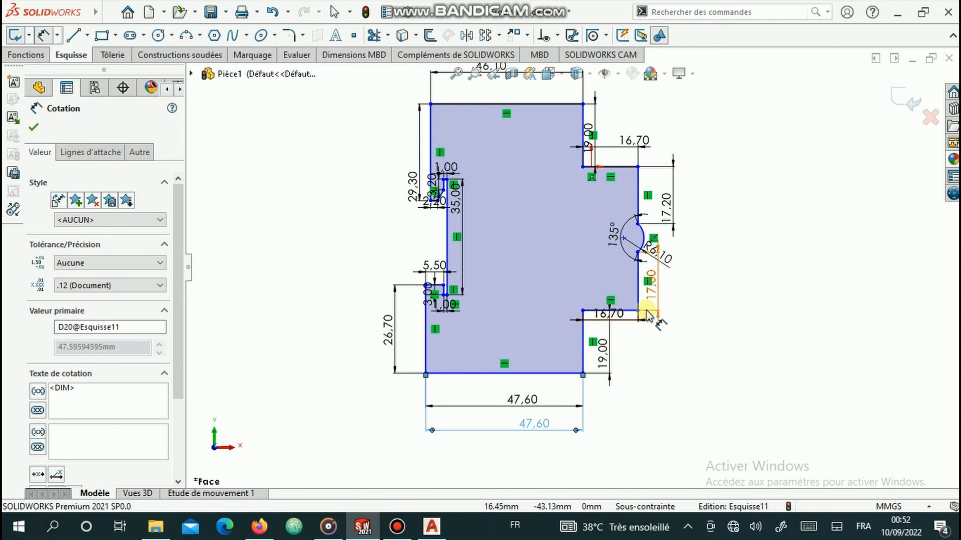
scroll(645, 312, "up", 1)
scroll(645, 312, "up", 1)
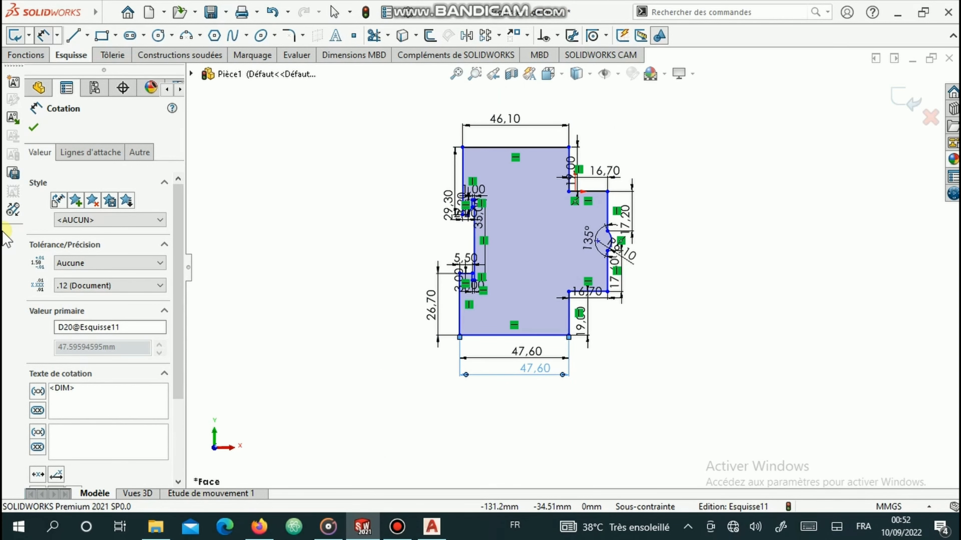
left_click(35, 129)
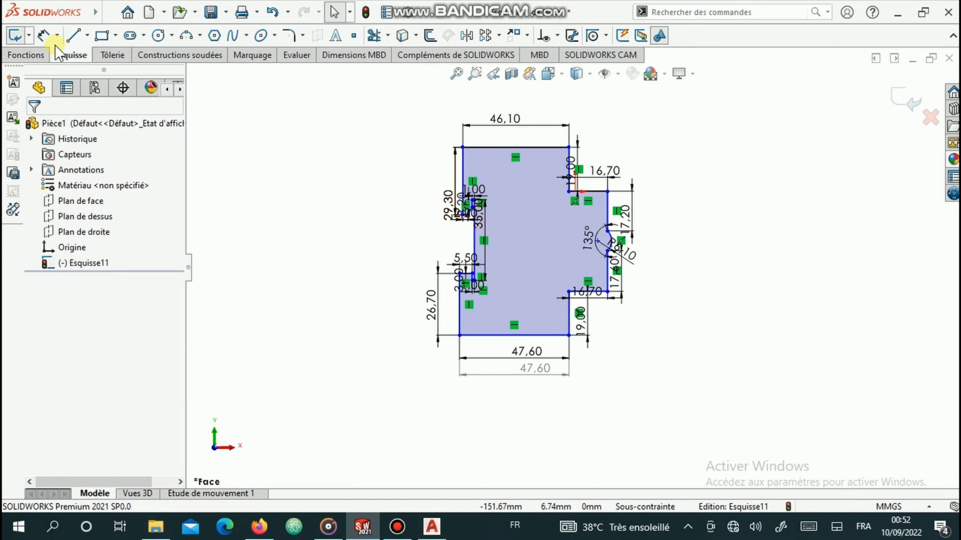
Step: Set the driving length dimension of the profile's bottom edge to 46.1 mm
left_click(87, 35)
left_click(117, 71)
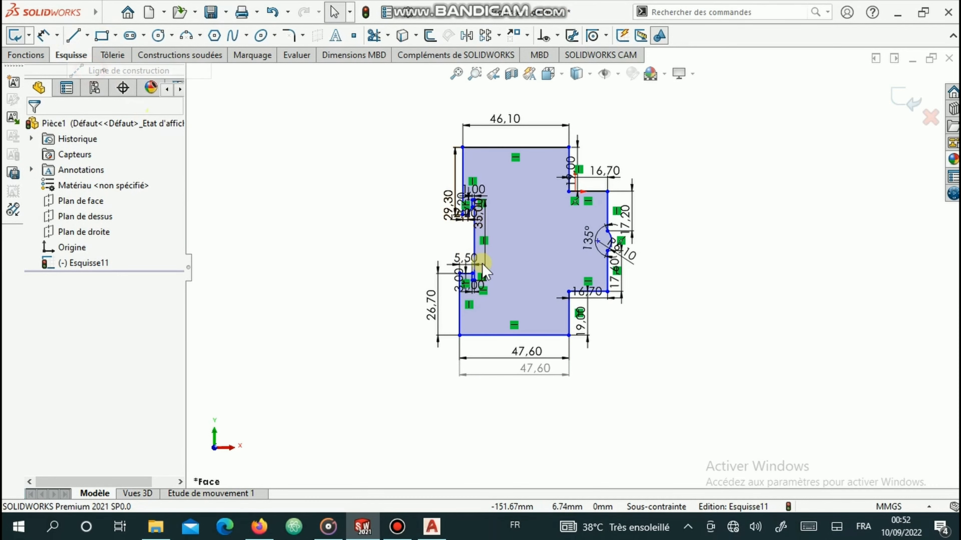
scroll(465, 224, "down", 3)
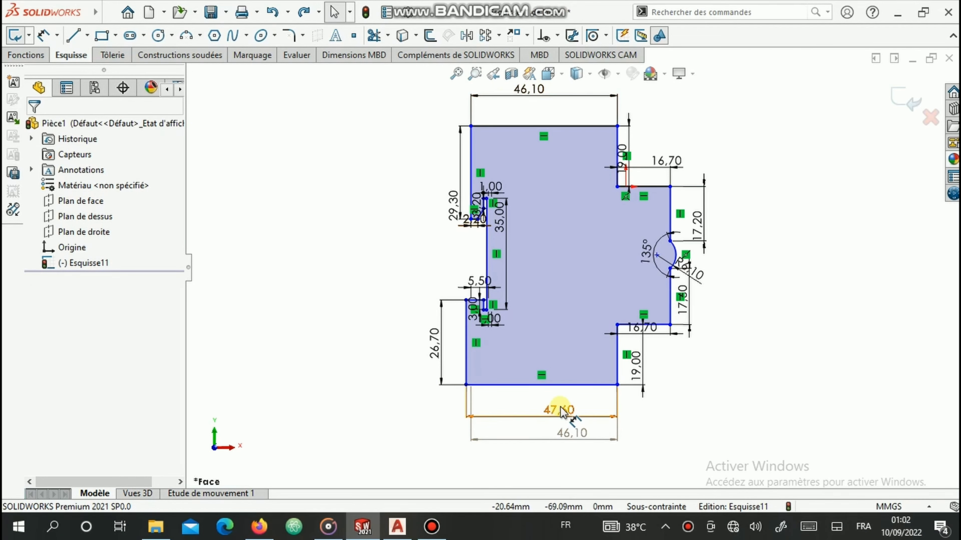
left_click(559, 406)
left_click(559, 406)
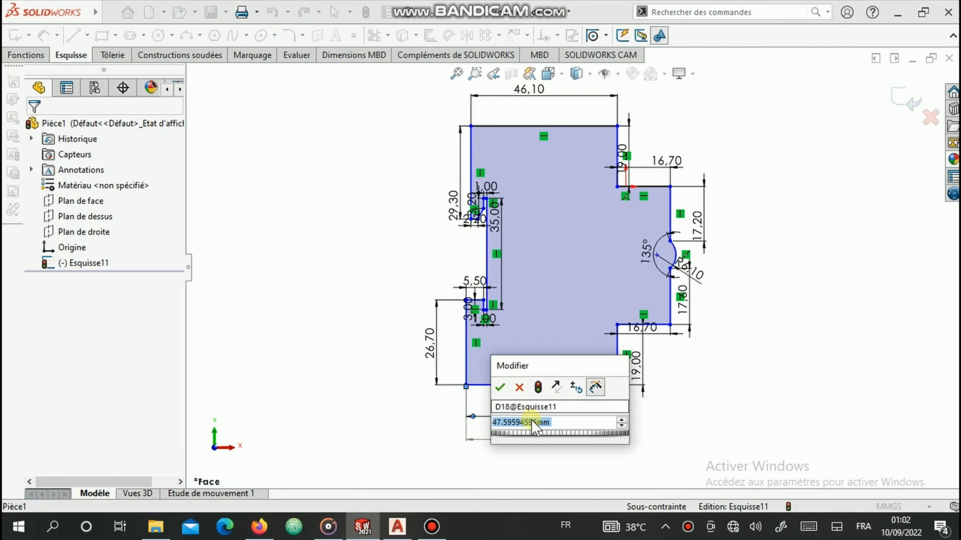
type("46.1")
key("Escape")
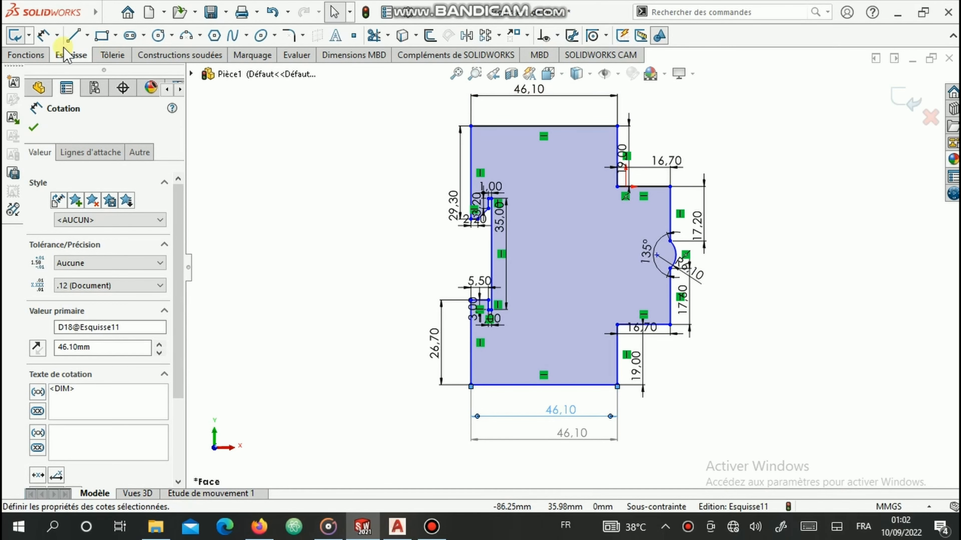
left_click(34, 130)
left_click(86, 35)
left_click(411, 219)
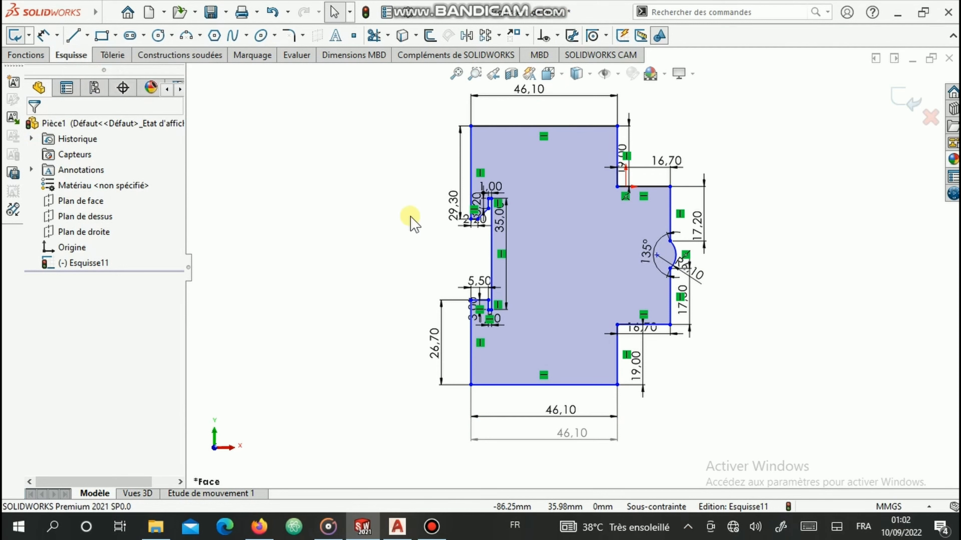
scroll(471, 229, "down", 5)
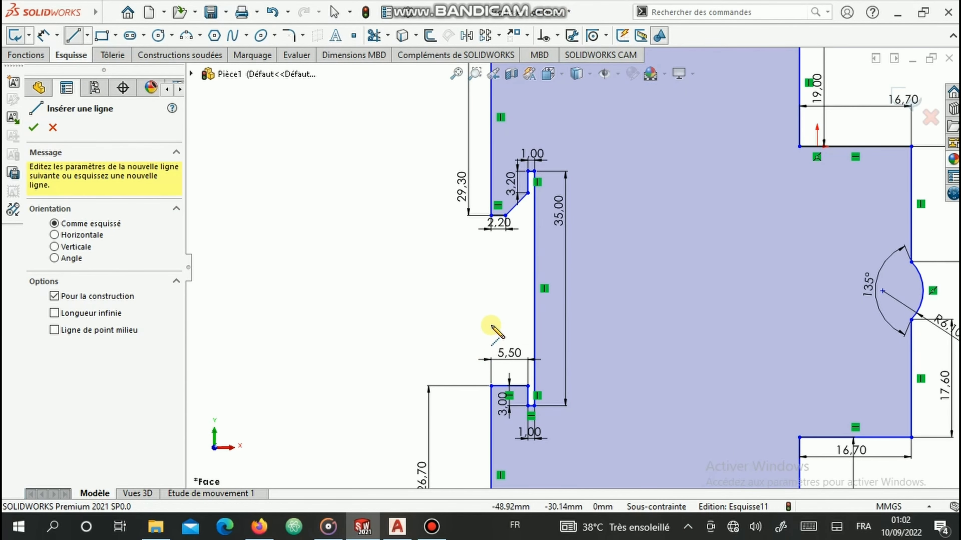
scroll(491, 332, "up", 8)
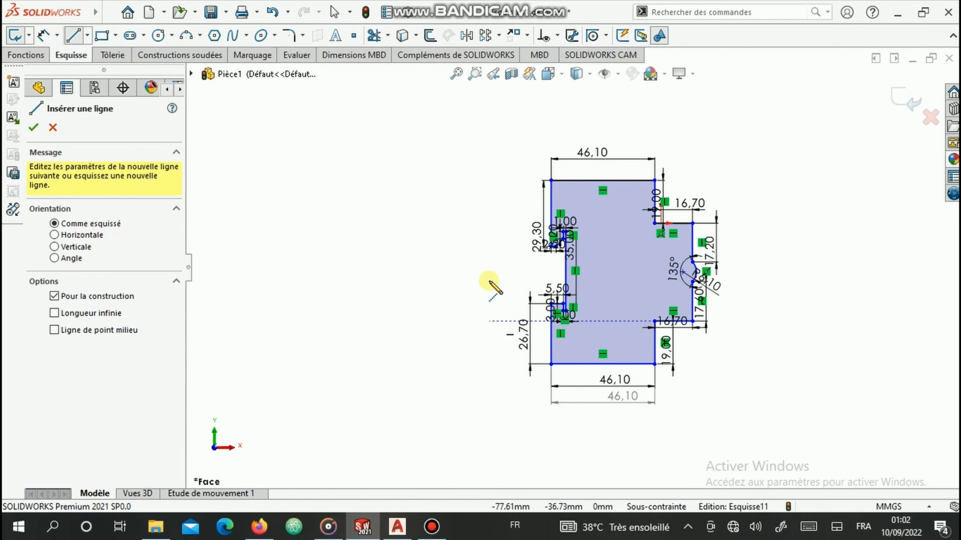
left_click(53, 127)
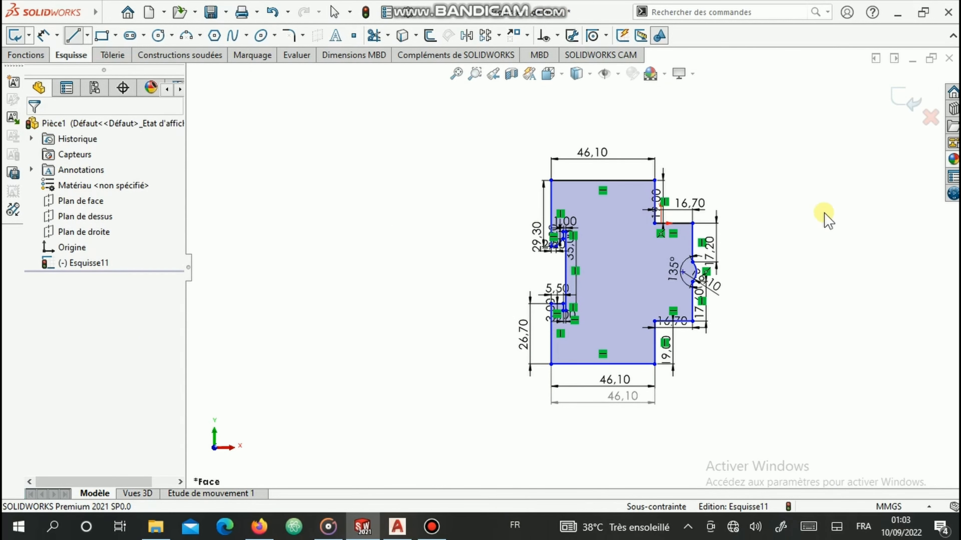
Step: Exit the dimensioned side-profile sketch
left_click(905, 97)
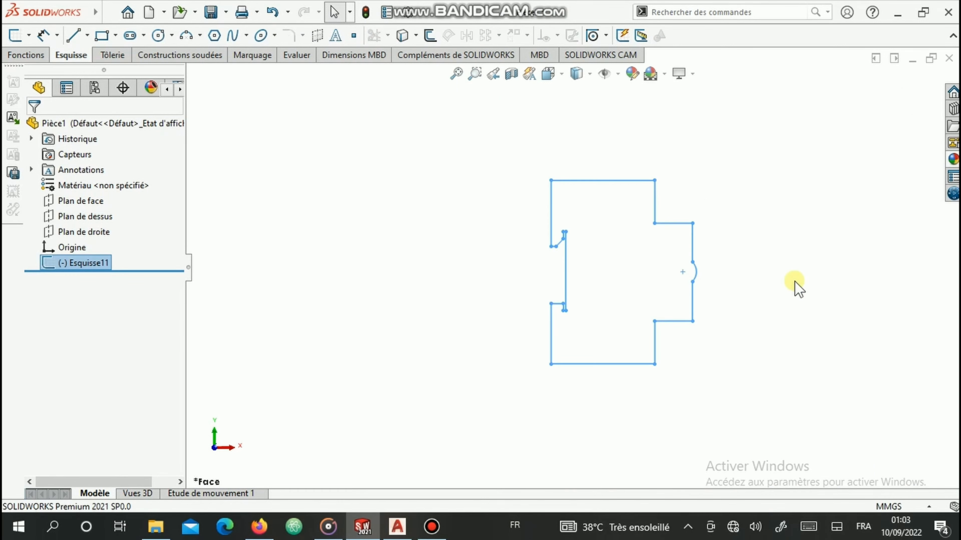
scroll(759, 274, "up", 1)
scroll(754, 273, "down", 3)
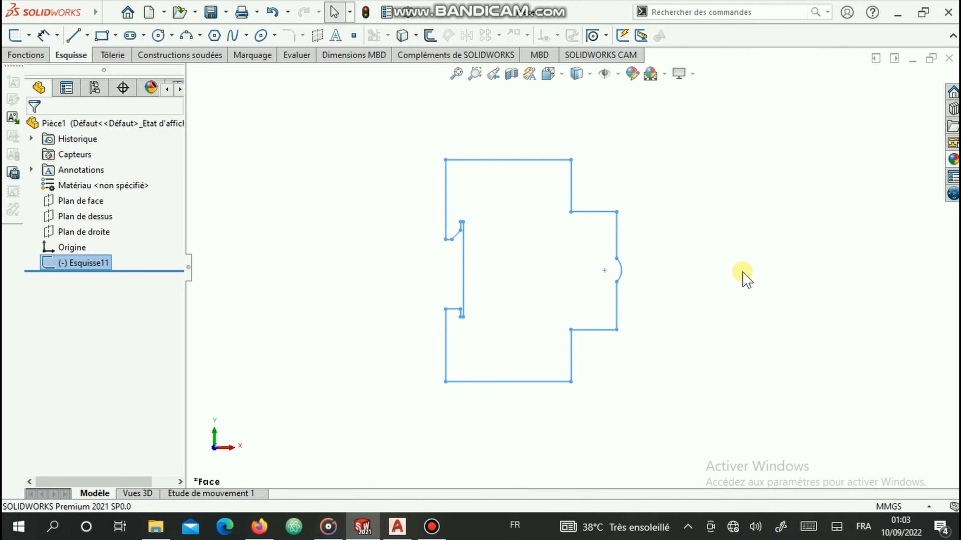
Step: Extrude the side profile 24 mm in SolidWorks, taking the depth from the breaker's front view in the AutoCAD drawing
left_click(27, 53)
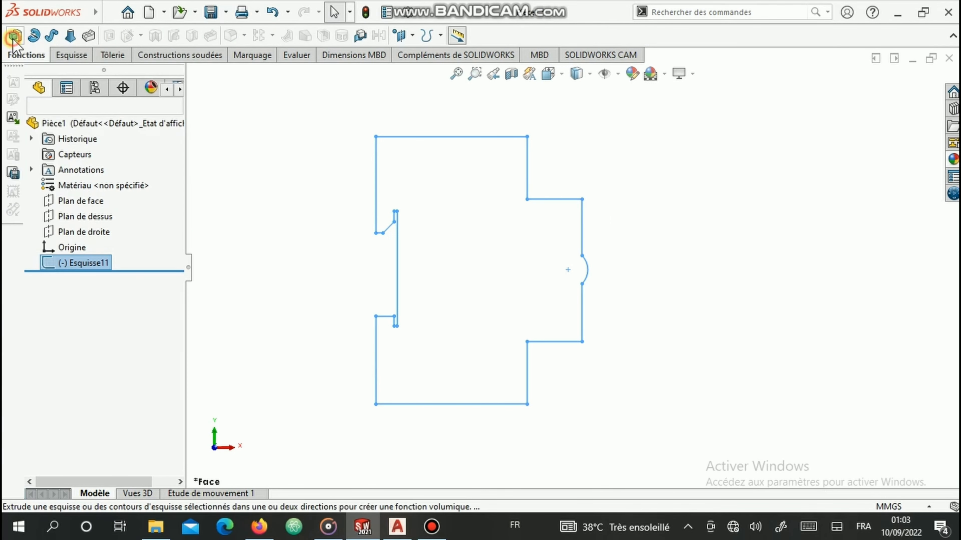
left_click(14, 36)
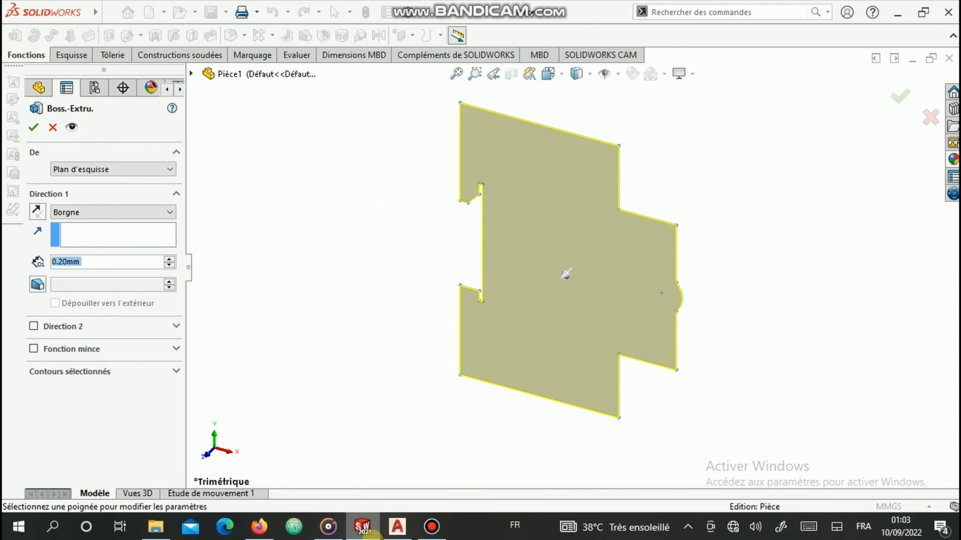
left_click(397, 526)
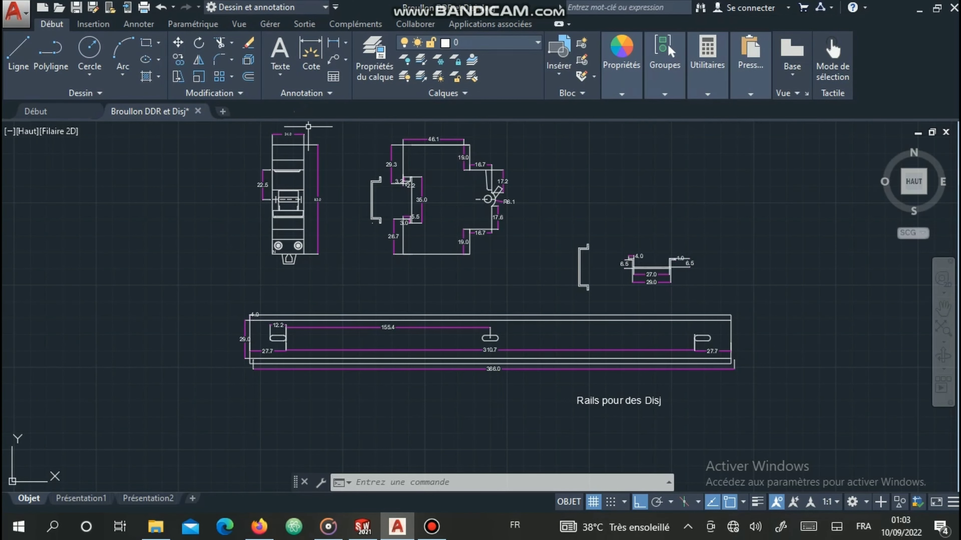
scroll(298, 136, "up", 8)
middle_click_drag(245, 155, 264, 225)
scroll(264, 225, "down", 2)
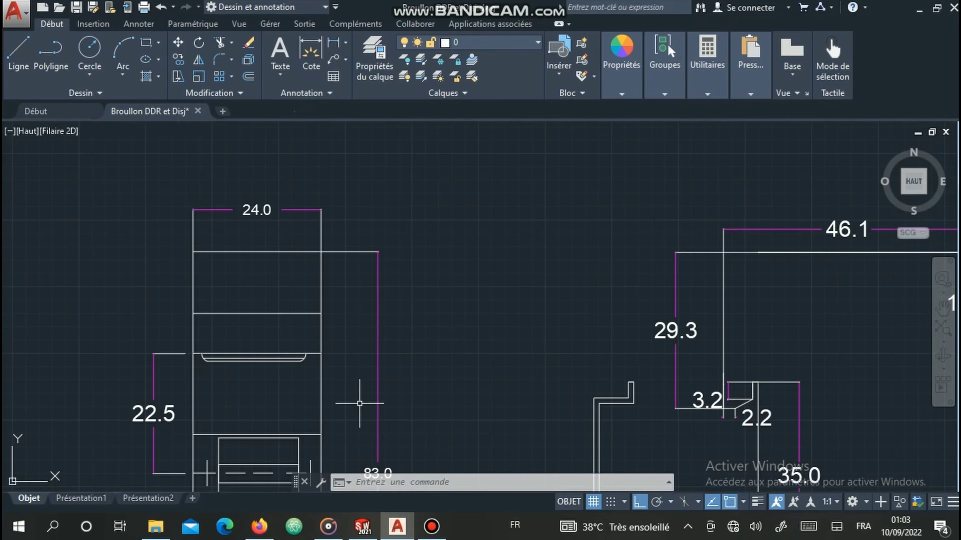
scroll(348, 388, "down", 2)
middle_click_drag(341, 369, 348, 311)
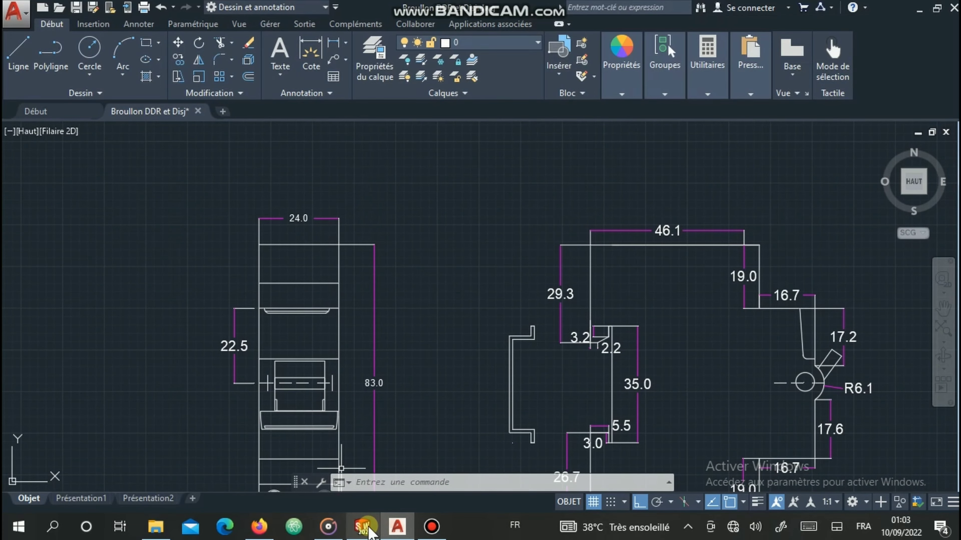
left_click(369, 530)
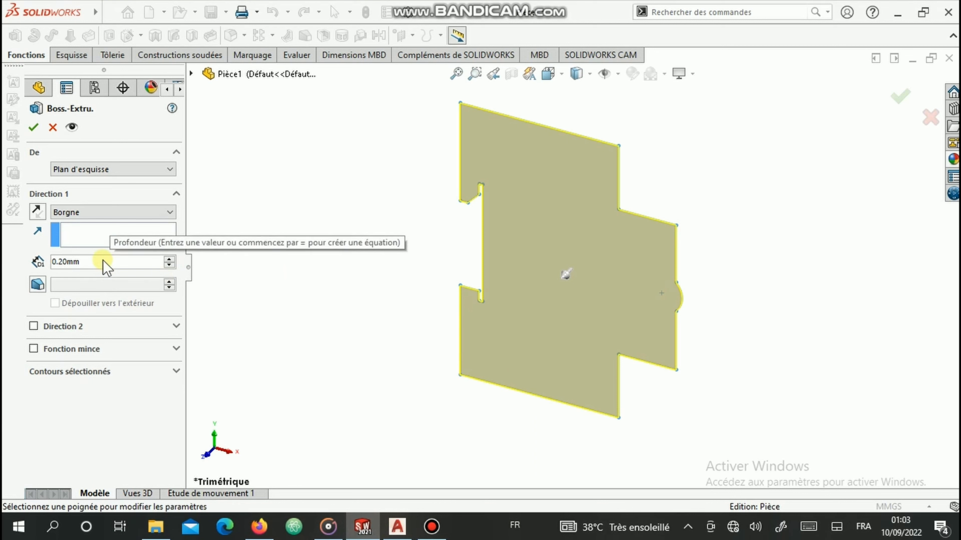
left_click(91, 261)
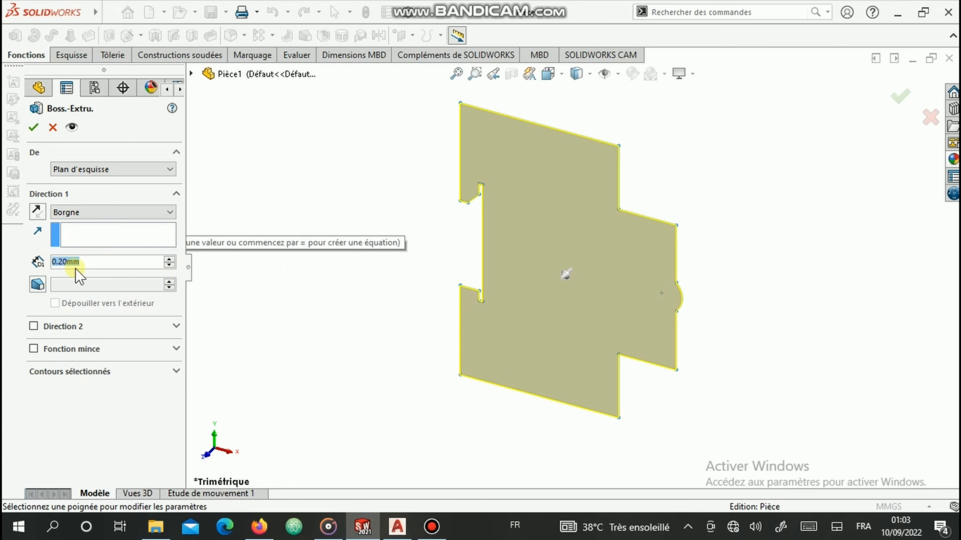
type("24")
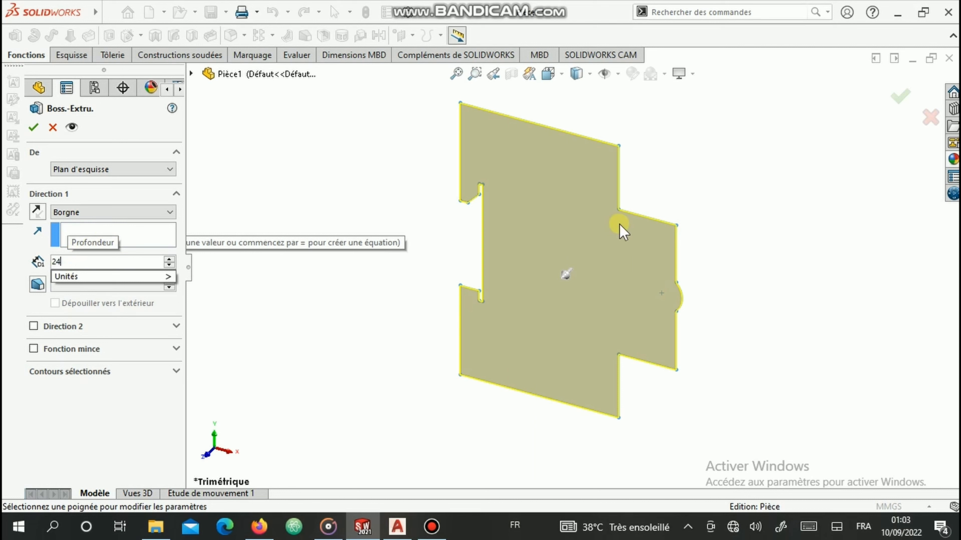
left_click(94, 232)
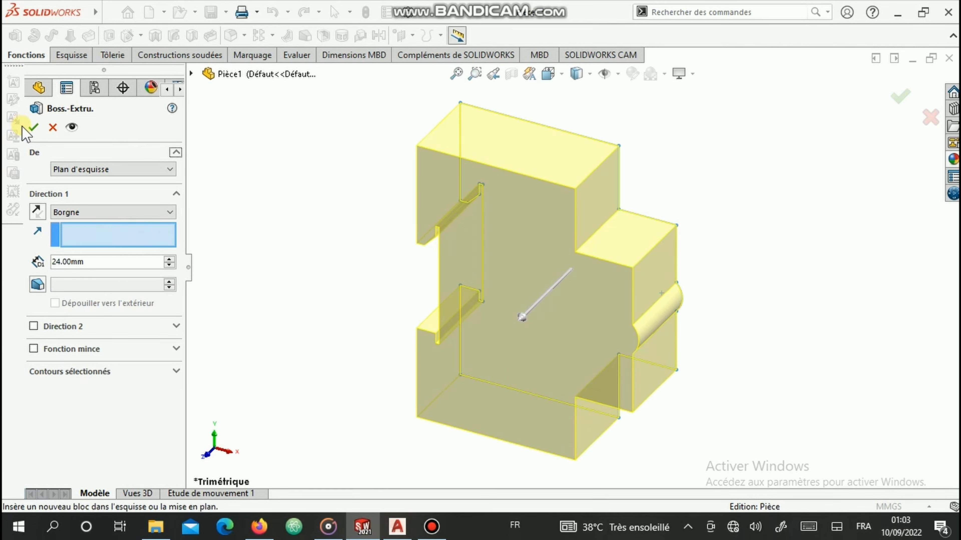
left_click(34, 127)
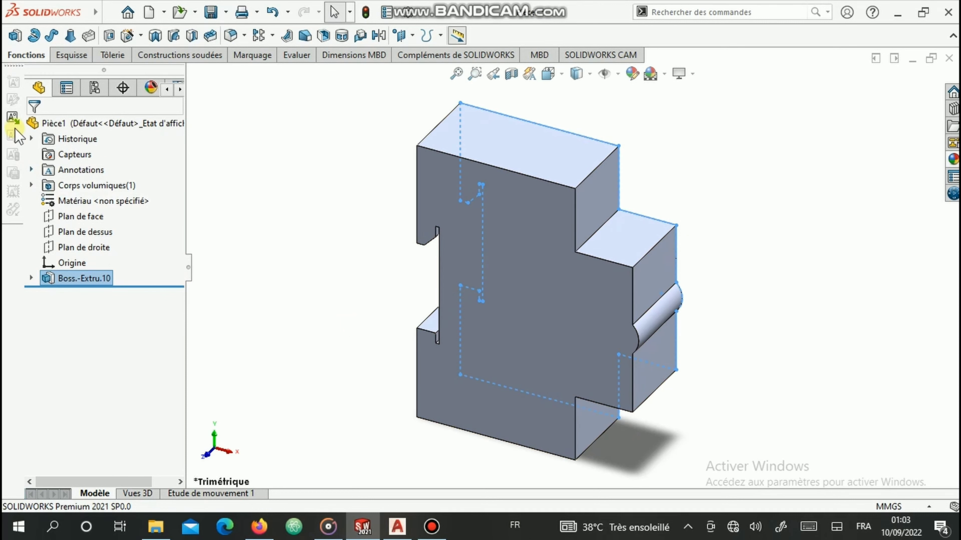
Step: Start a new sketch on the front face directly below the rounded handle, with the model seen from the right
scroll(311, 247, "up", 2)
middle_click_drag(324, 248, 667, 286)
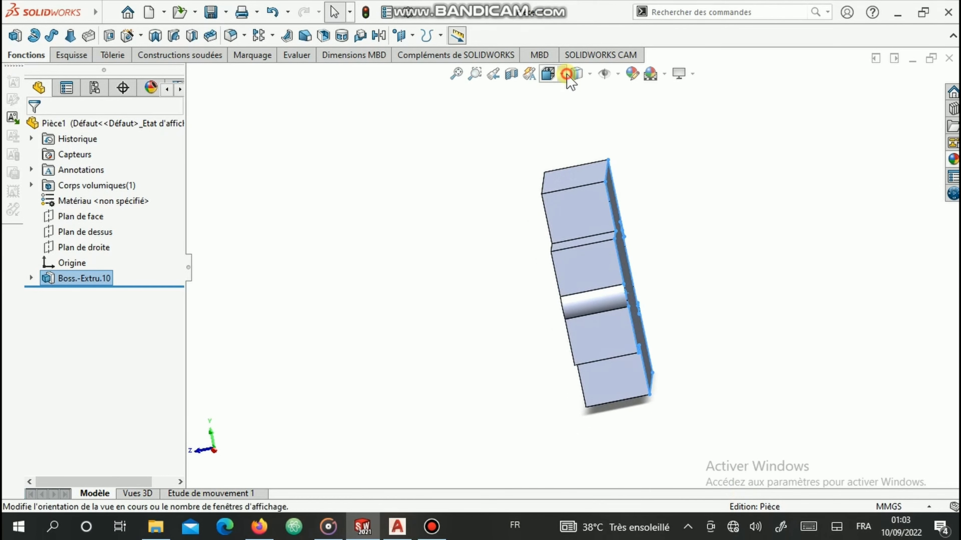
left_click(548, 73)
left_click(589, 133)
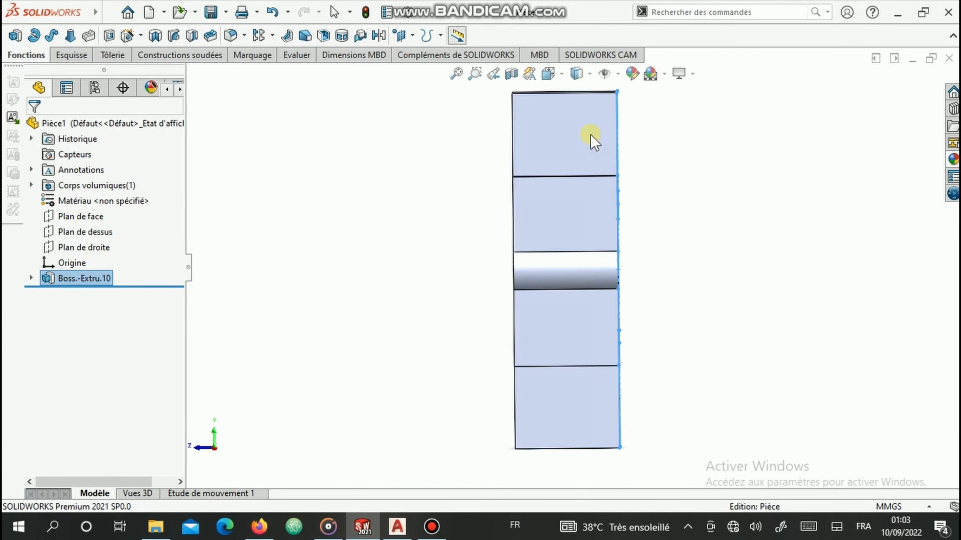
left_click(575, 374)
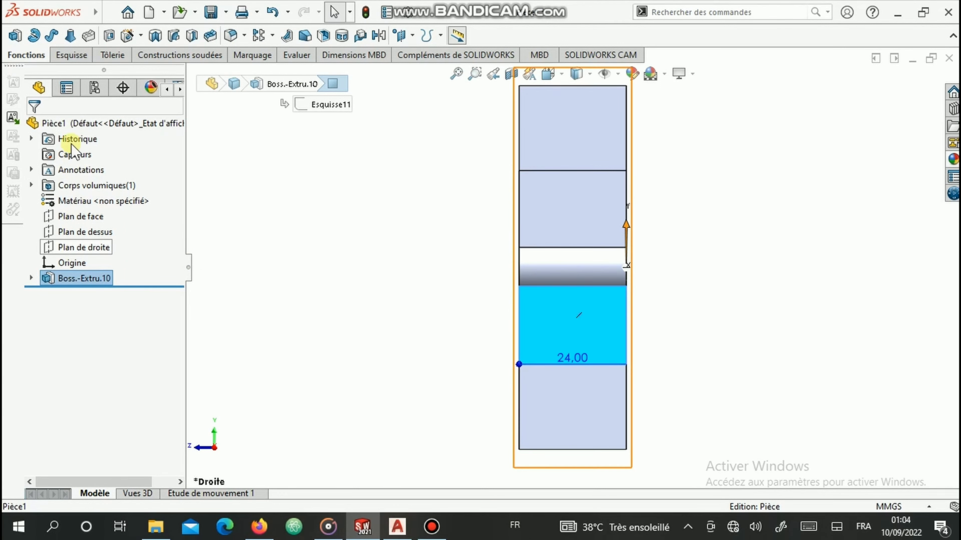
left_click(64, 55)
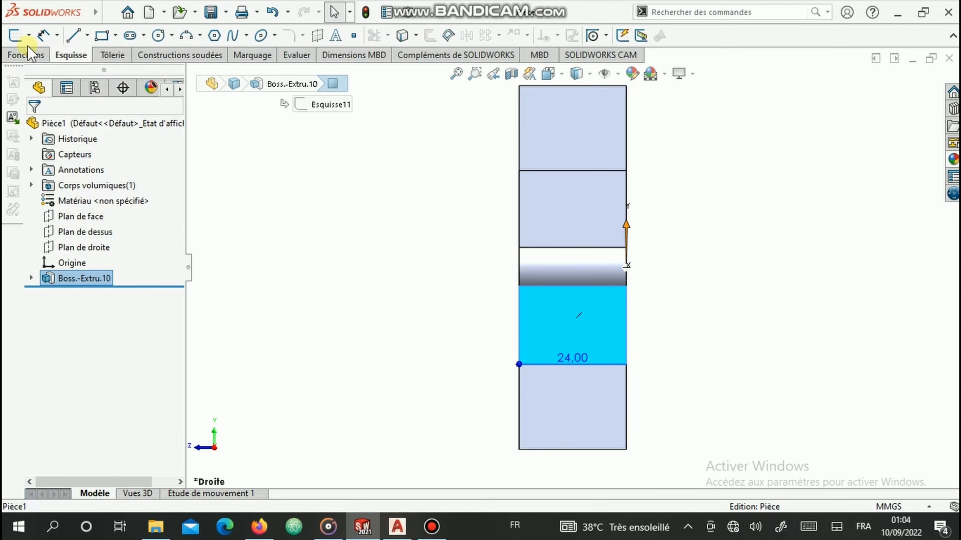
left_click(15, 35)
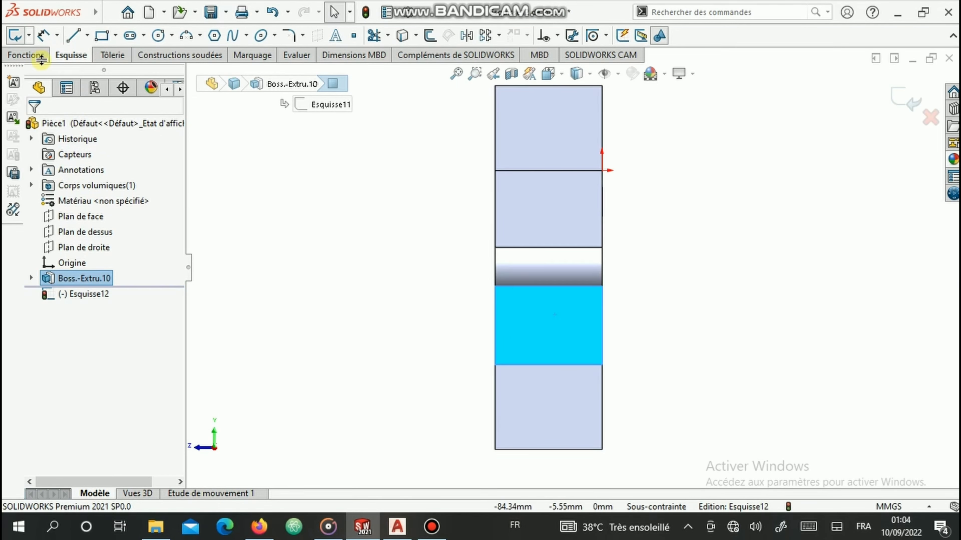
Step: Sketch a closed upright L-shaped outline near the face's left edge, with a foot about 3.7 mm wide
left_click(76, 37)
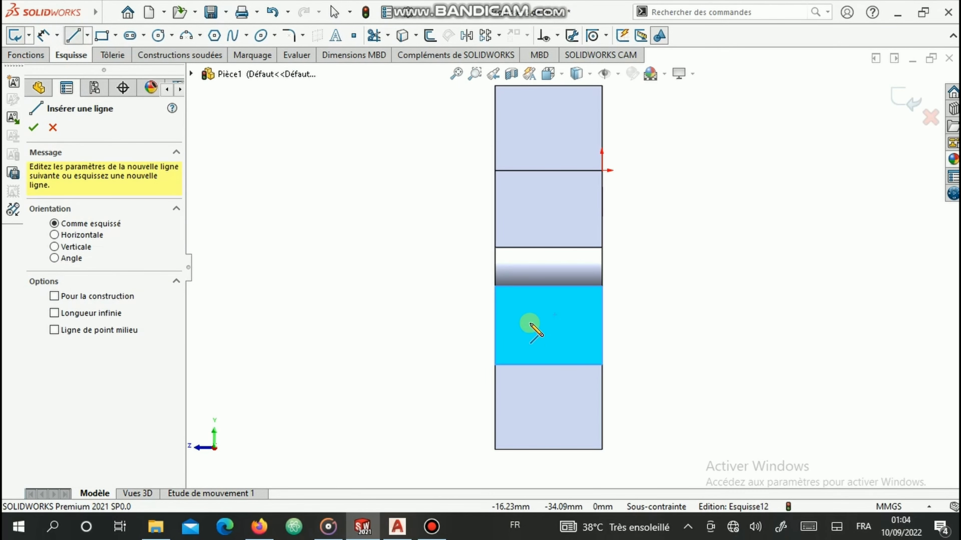
scroll(530, 320, "down", 3)
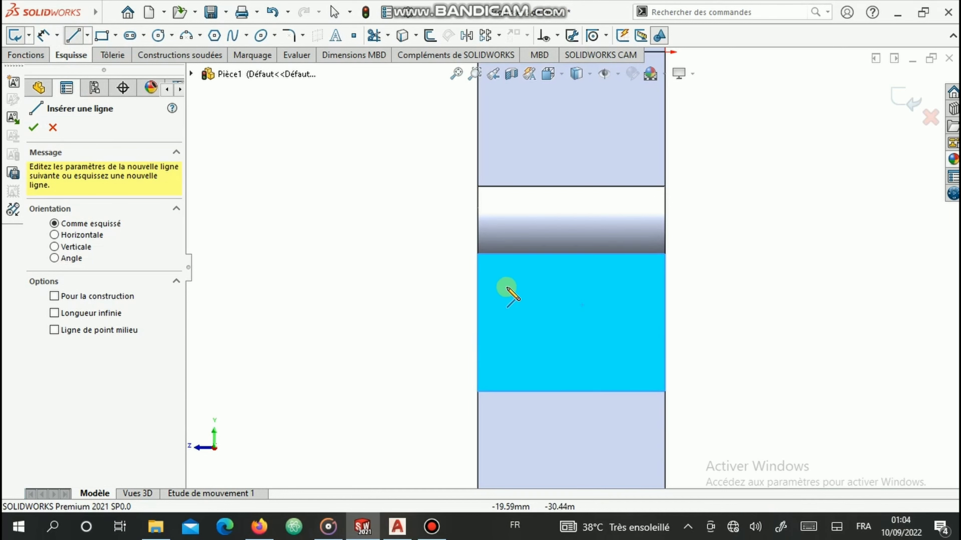
left_click(497, 272)
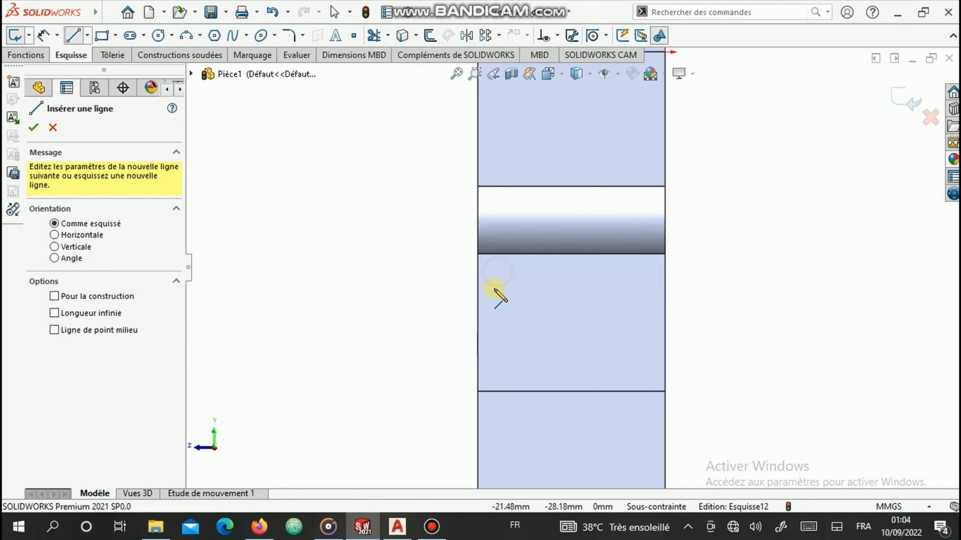
left_click(498, 379)
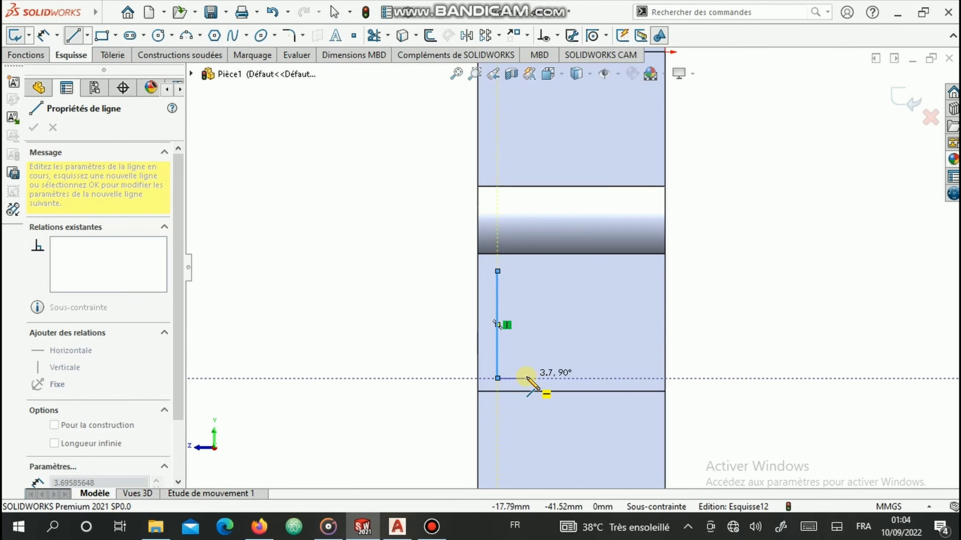
left_click(525, 378)
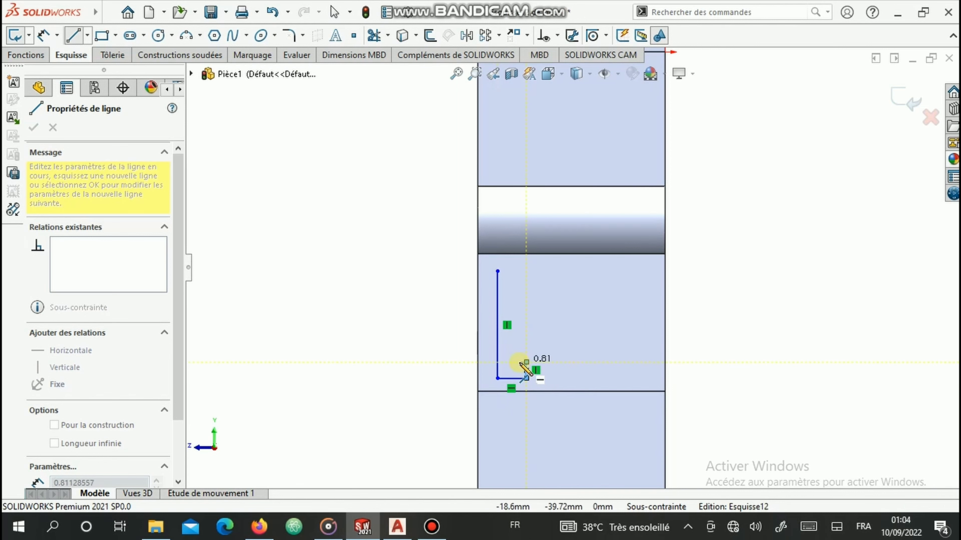
left_click(526, 362)
left_click(512, 362)
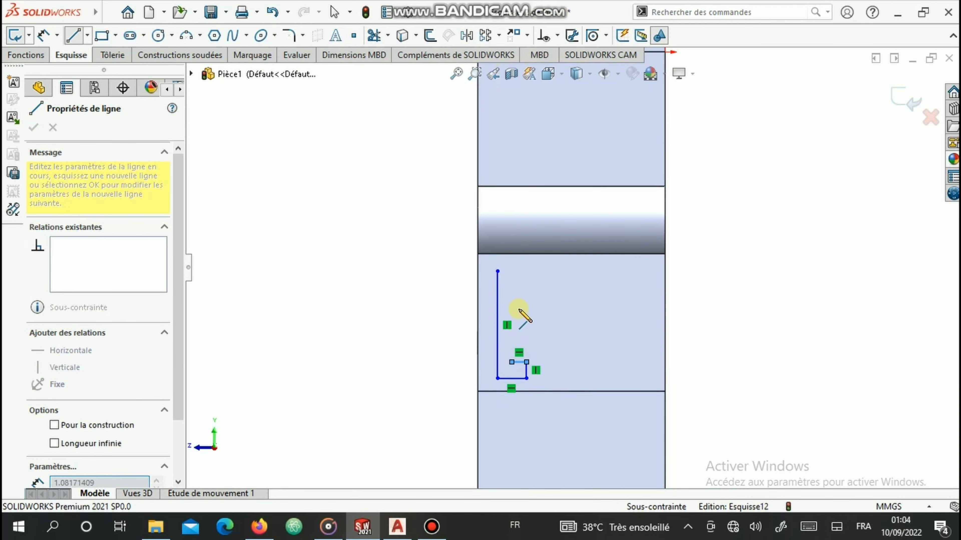
left_click(511, 271)
left_click(497, 272)
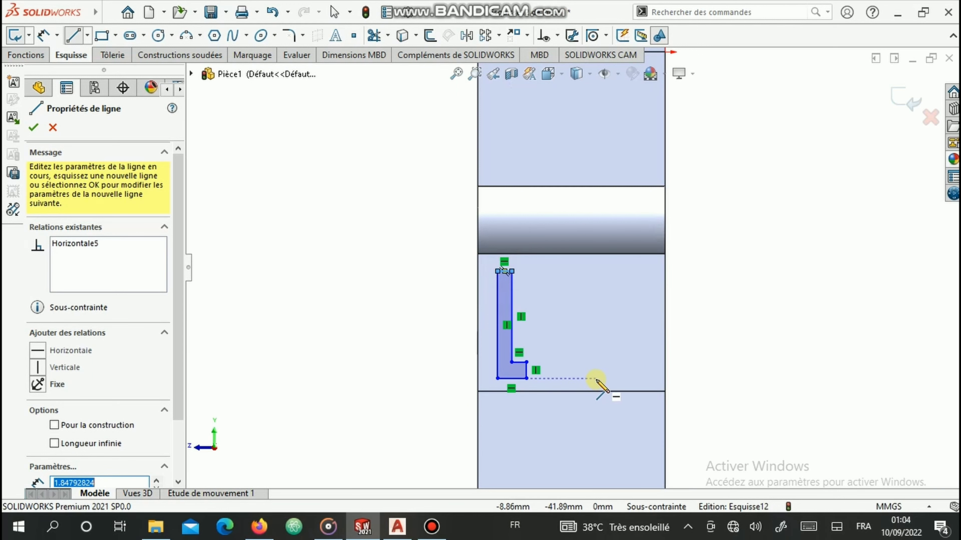
Step: Sketch a small closed rectangle about 2.1 mm high near the face's lower right corner, aligned with the L-shape's foot
left_click(608, 378)
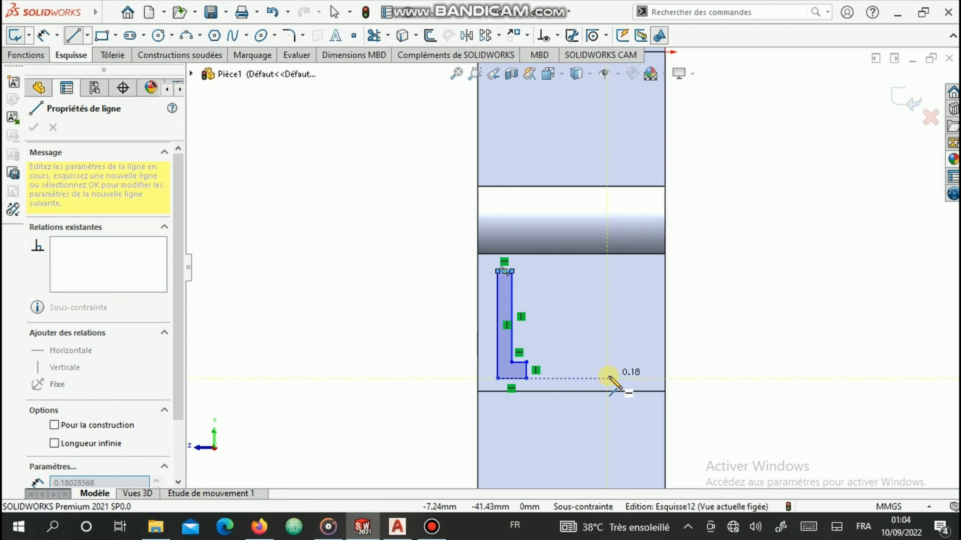
left_click(643, 379)
left_click(643, 363)
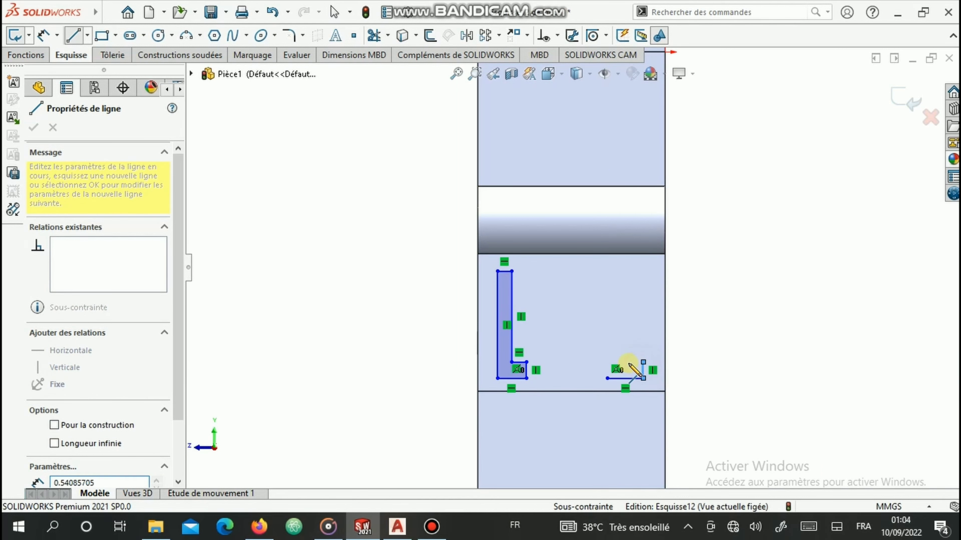
left_click(607, 362)
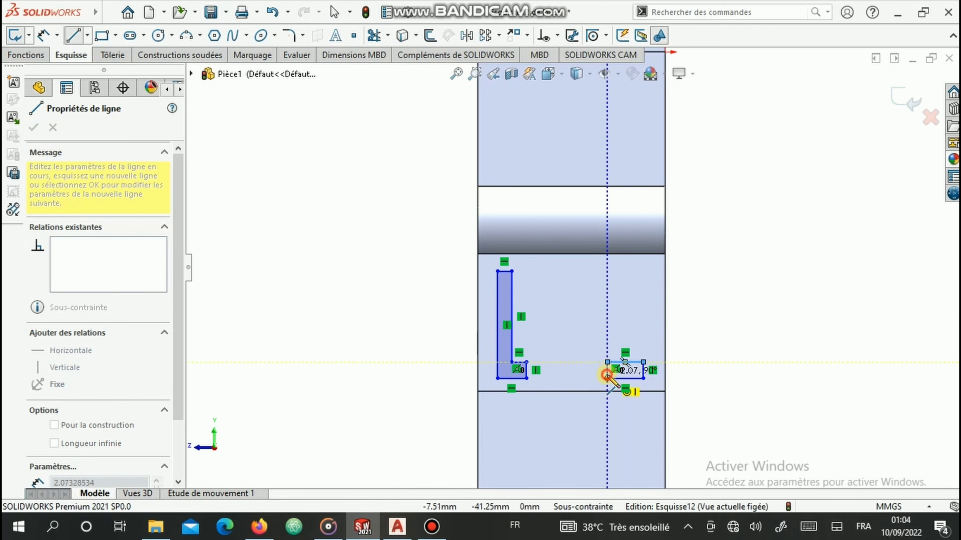
left_click(607, 378)
left_click(607, 379)
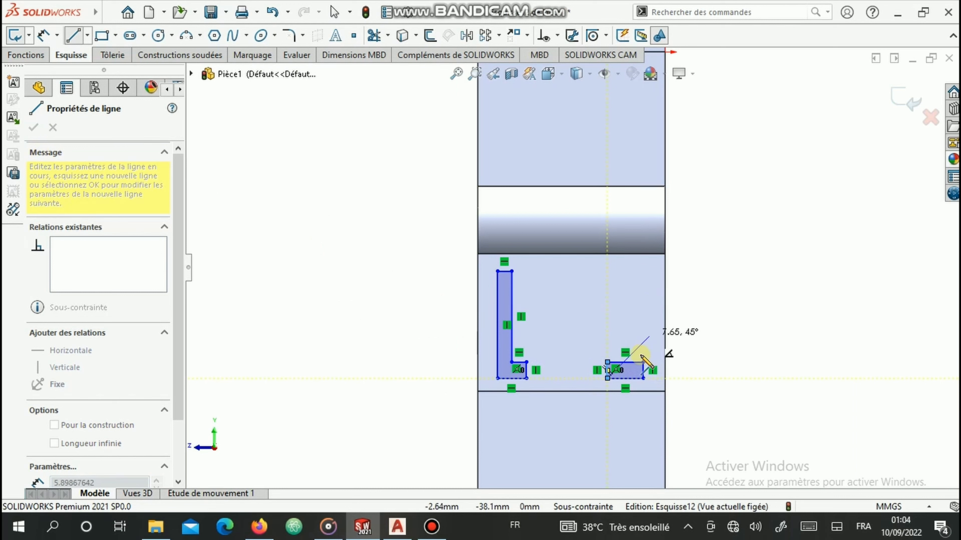
key("Escape")
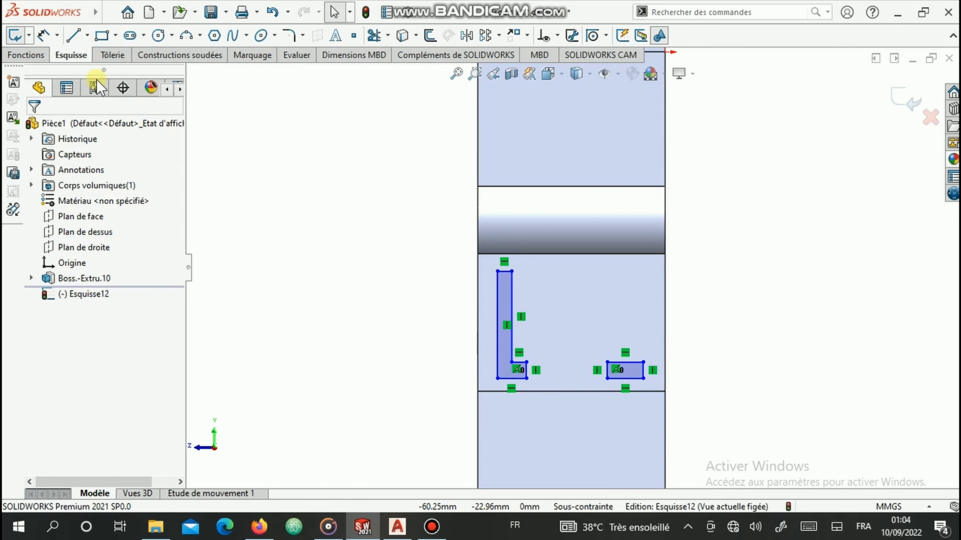
Step: Extrude the L-shape and the small rectangle 0.1 mm, merged with the body
left_click(26, 56)
left_click(13, 36)
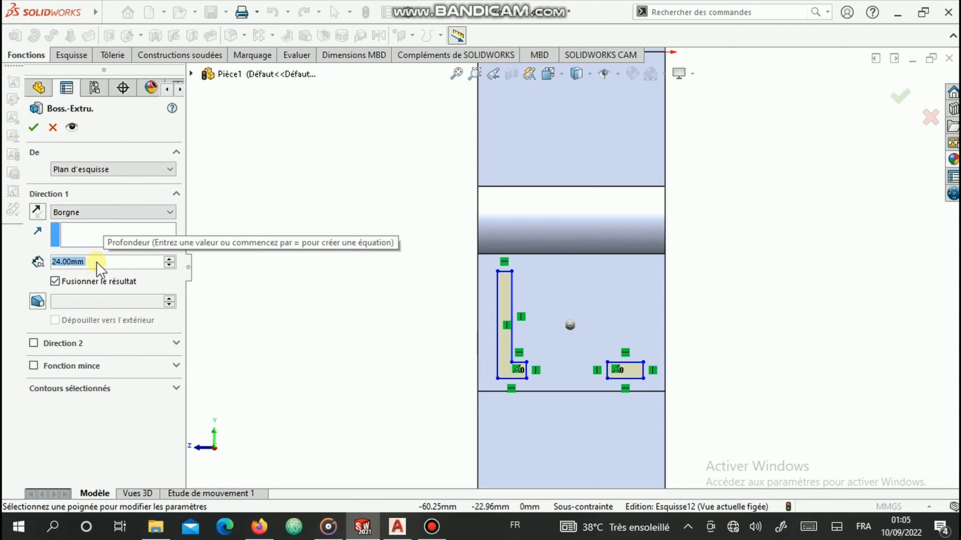
type("0.")
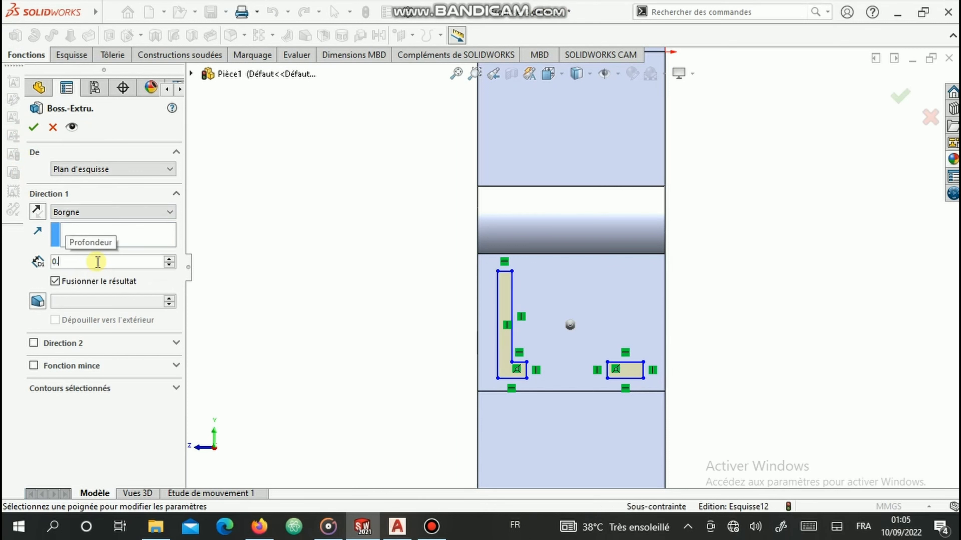
type("1")
key("Return")
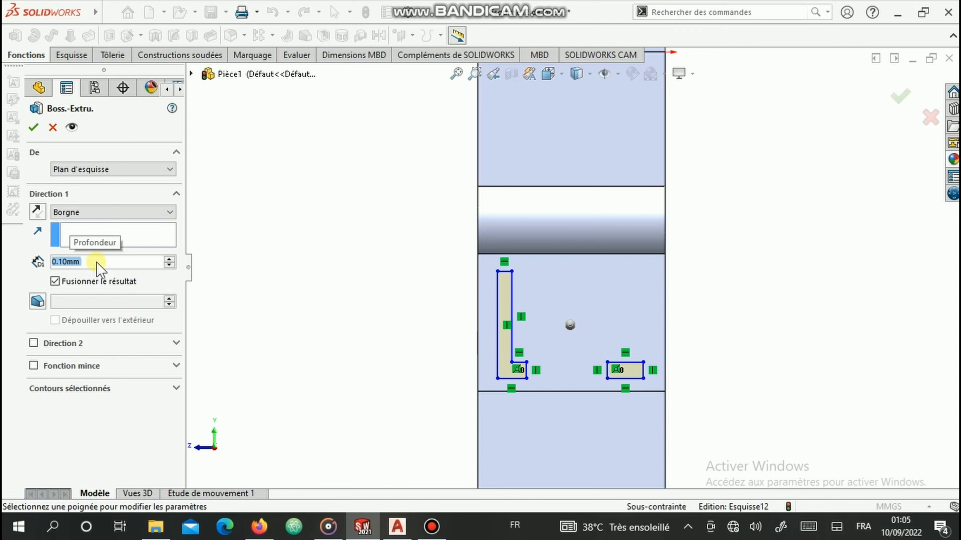
left_click(32, 127)
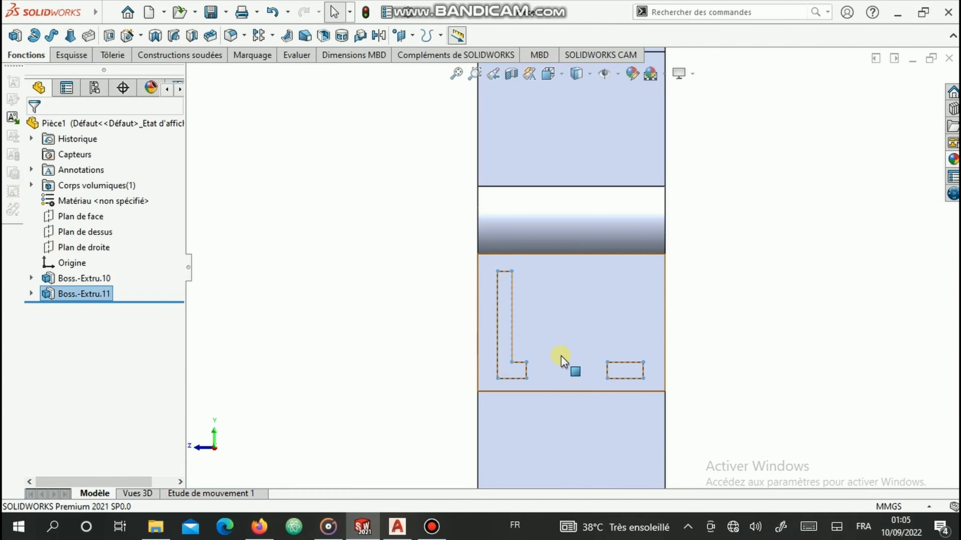
Step: In a new sketch on the same face, draw a horizontal construction line between the L-shape's foot and the small rectangle
left_click(65, 60)
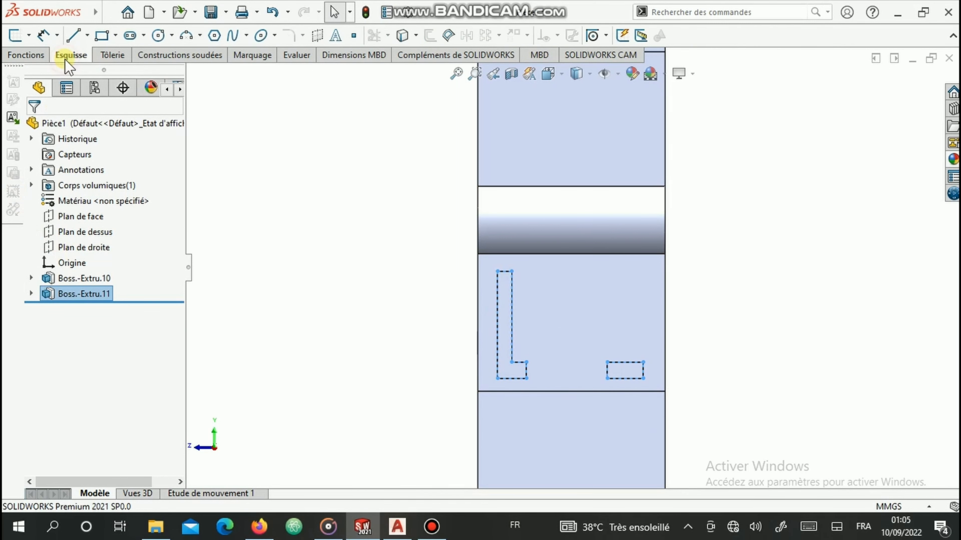
left_click(87, 36)
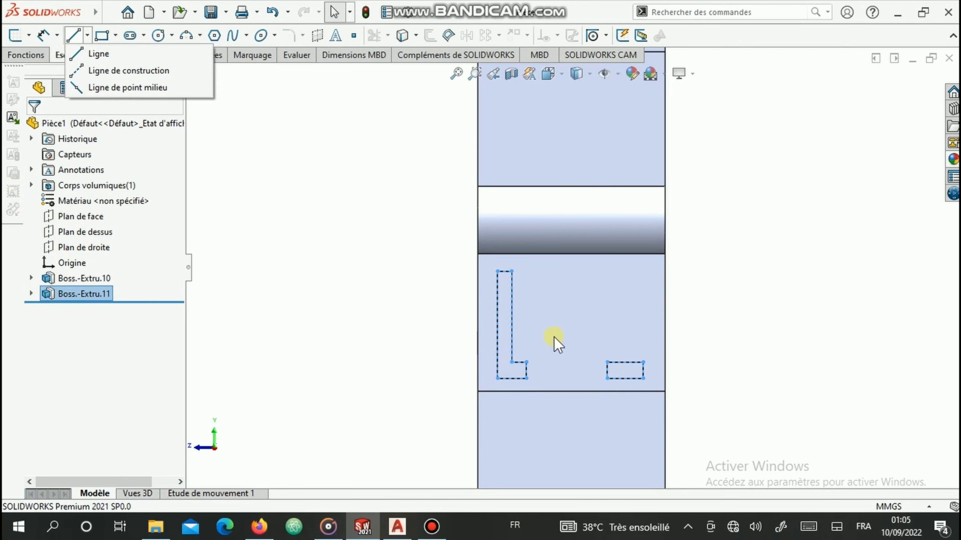
left_click(562, 336)
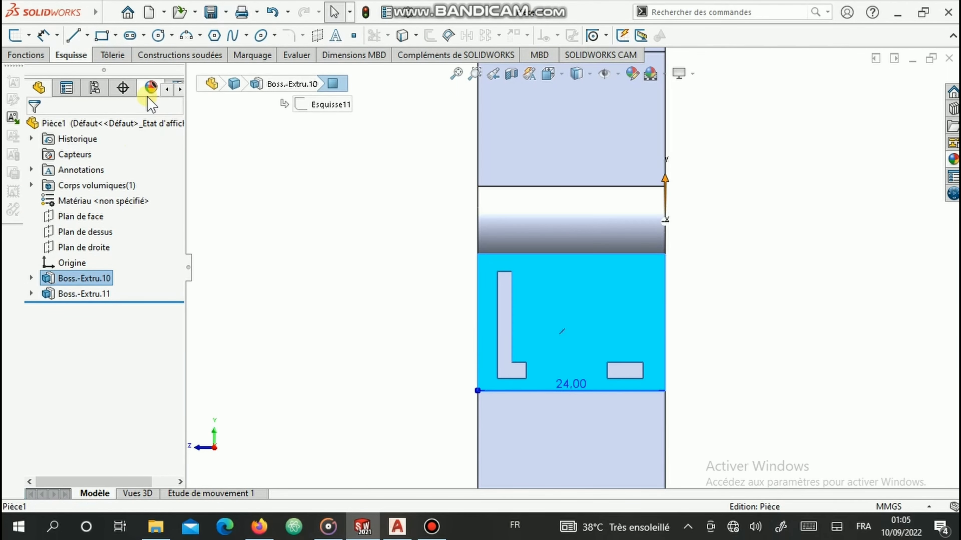
left_click(87, 36)
left_click(95, 69)
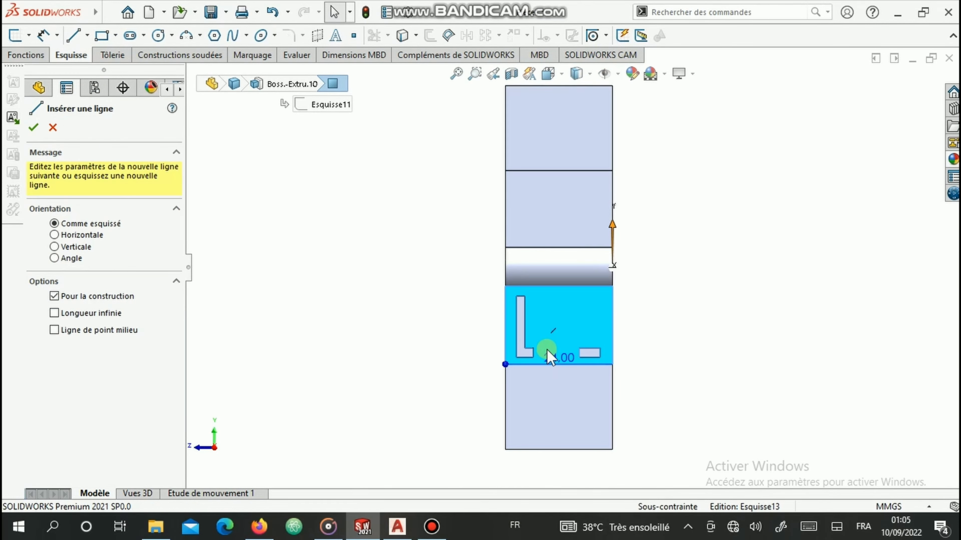
scroll(549, 363, "down", 5)
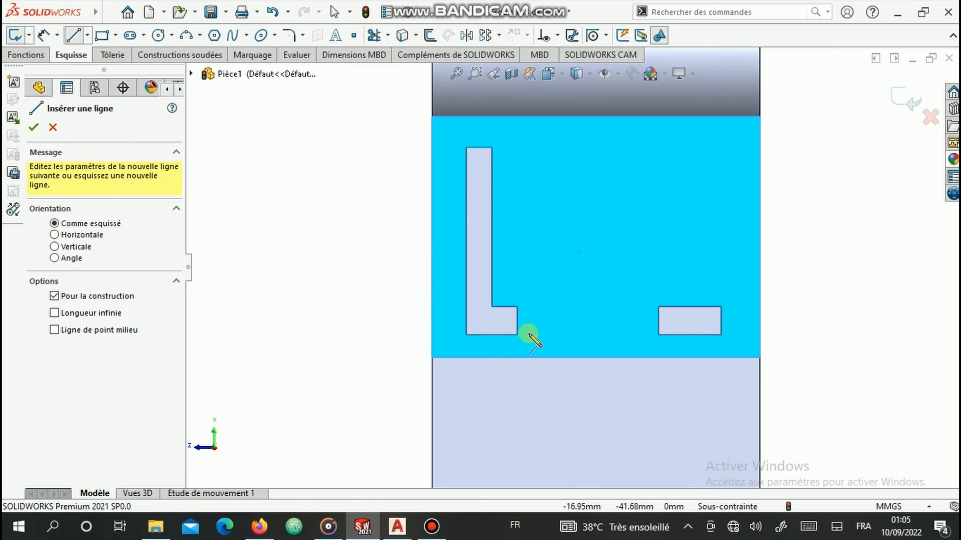
left_click(528, 334)
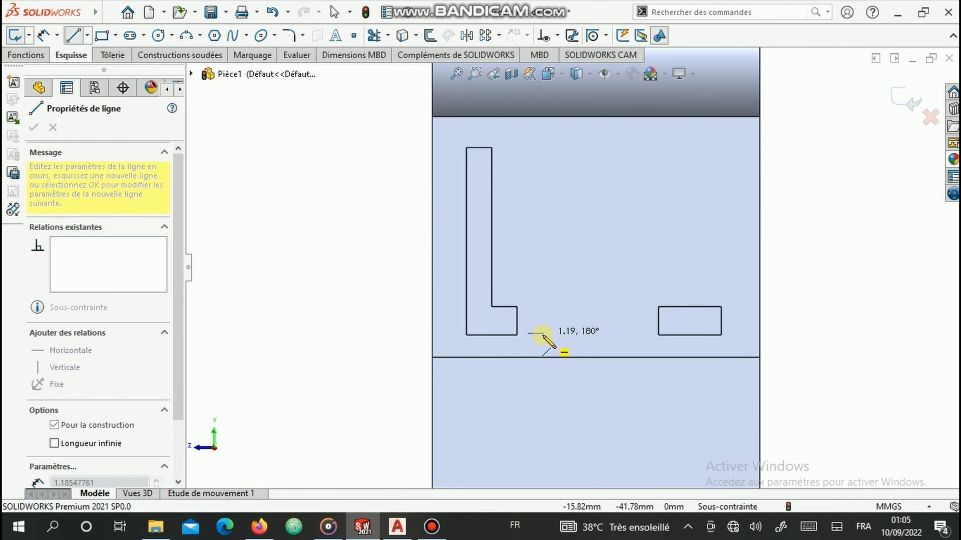
left_click(649, 333)
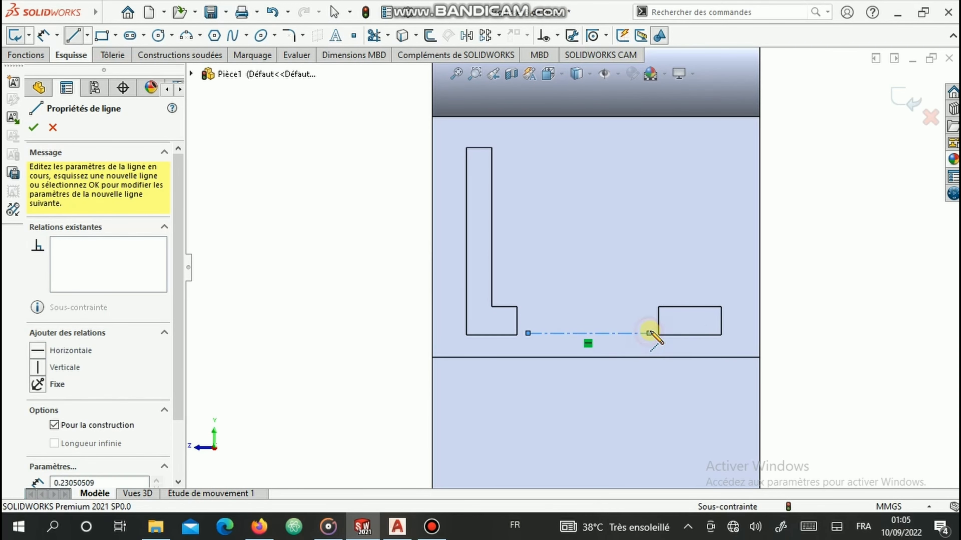
key("Escape")
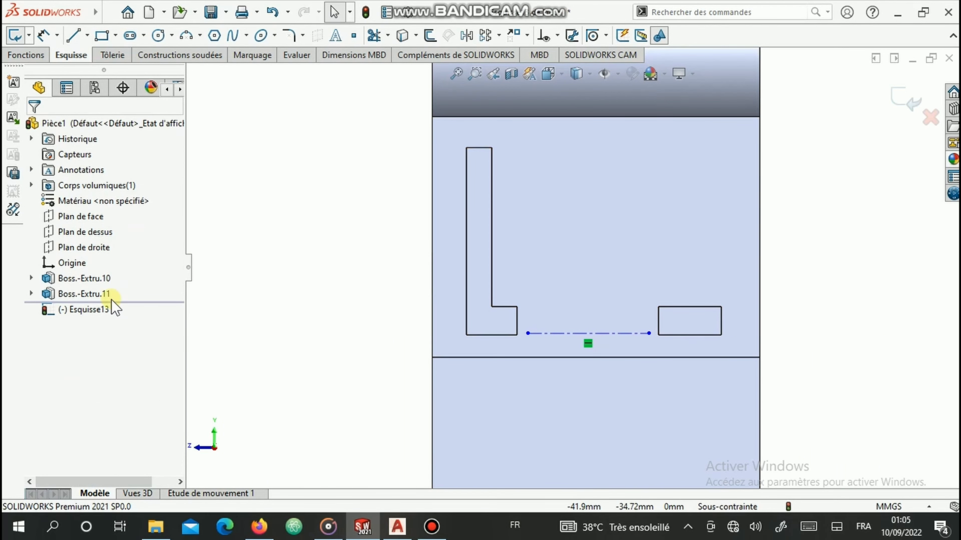
Step: Paste the copied red appearance onto the raised L-shape and small rectangle extrusion
left_click(99, 294)
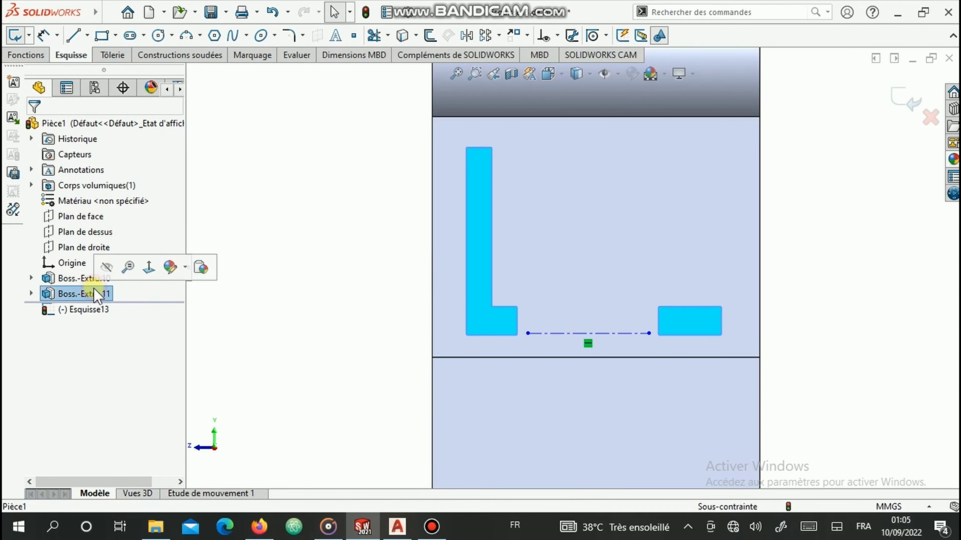
left_click(177, 268)
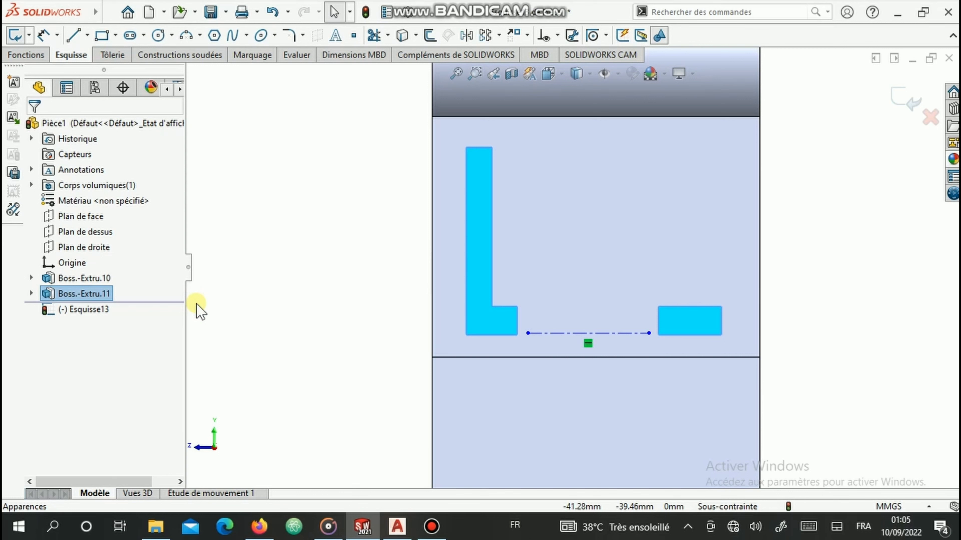
right_click(95, 292)
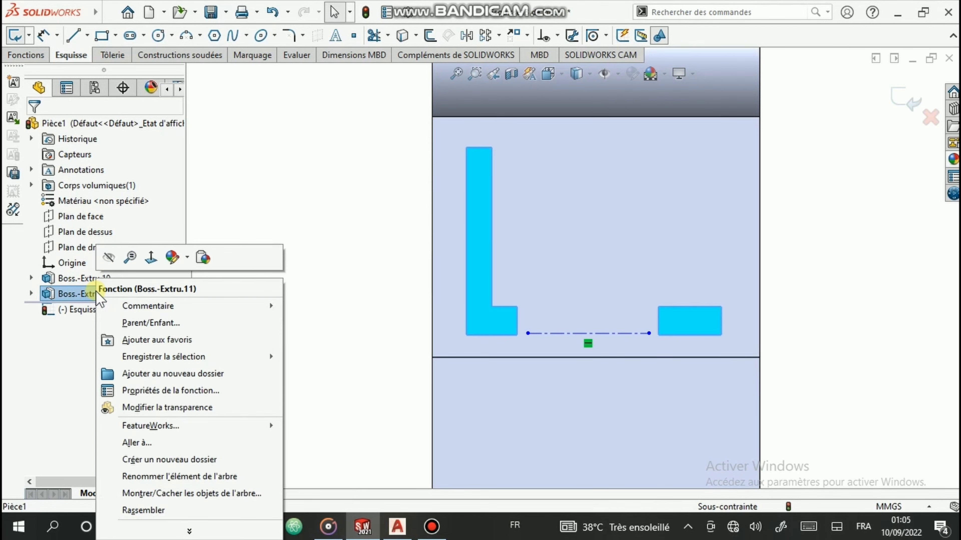
left_click(172, 258)
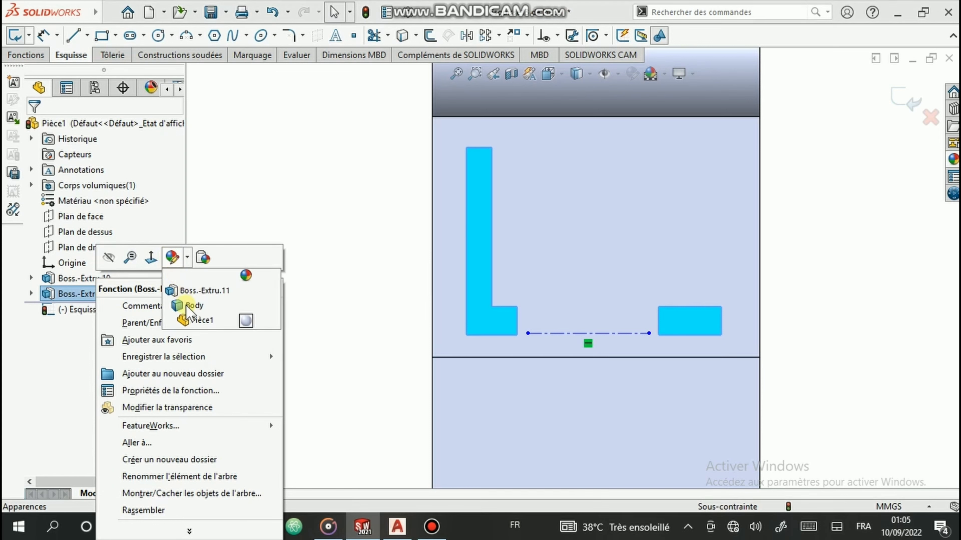
left_click(190, 290)
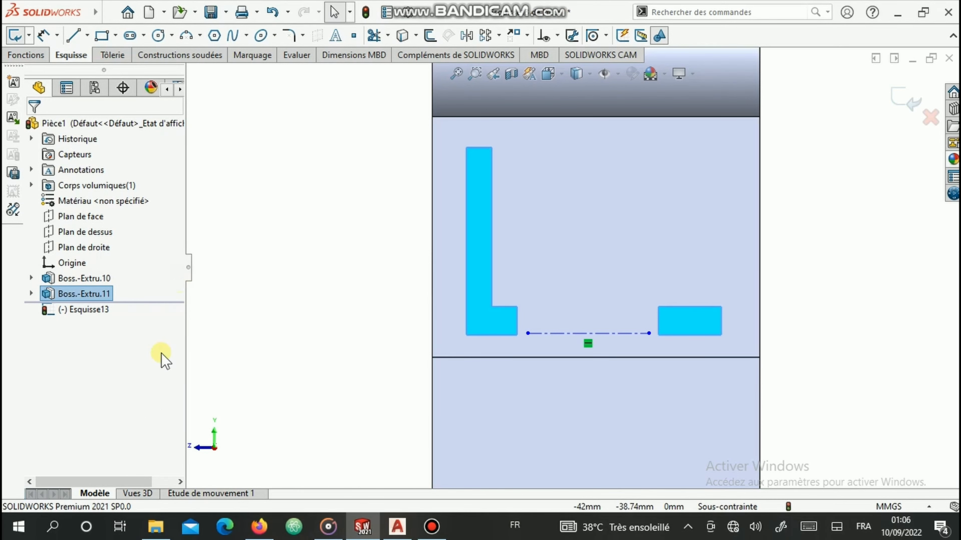
scroll(734, 290, "down", 1)
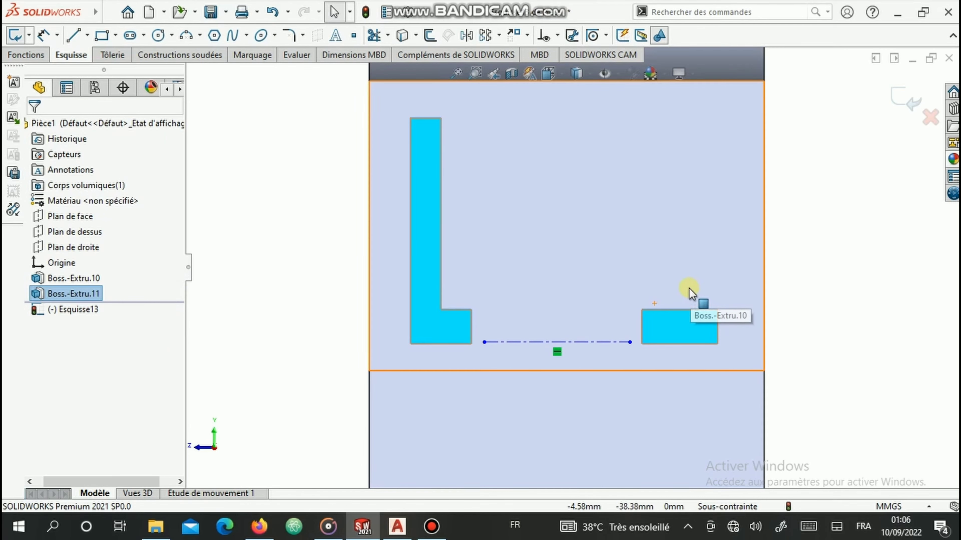
scroll(690, 289, "up", 3)
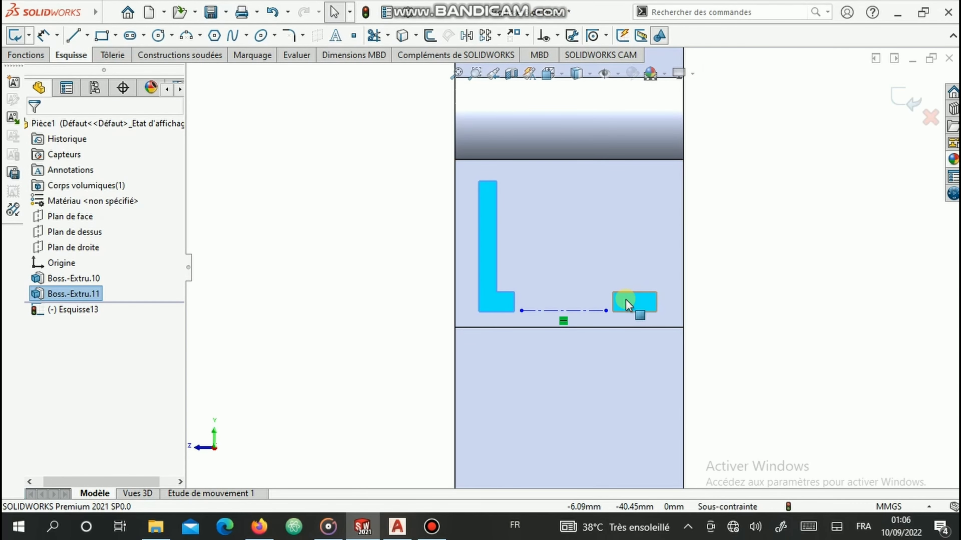
left_click(89, 295)
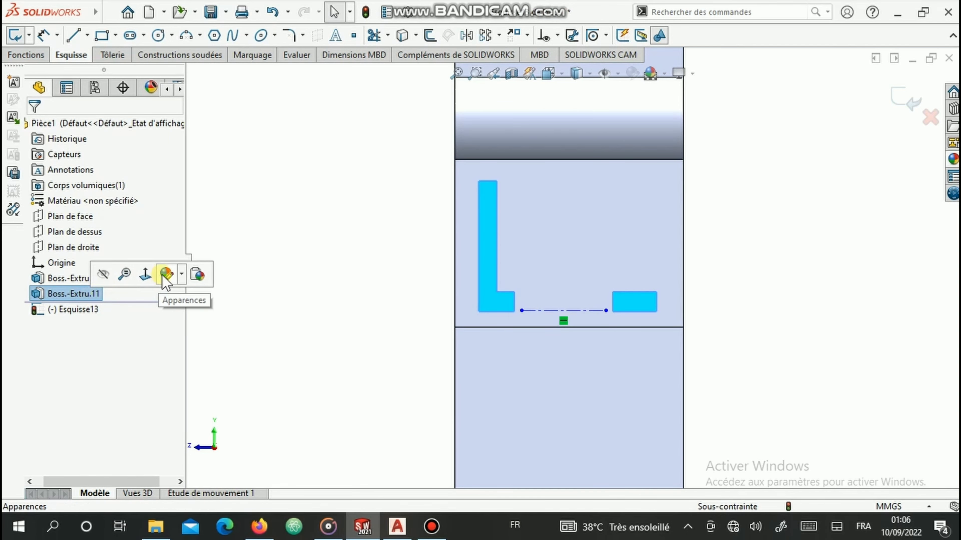
left_click(197, 274)
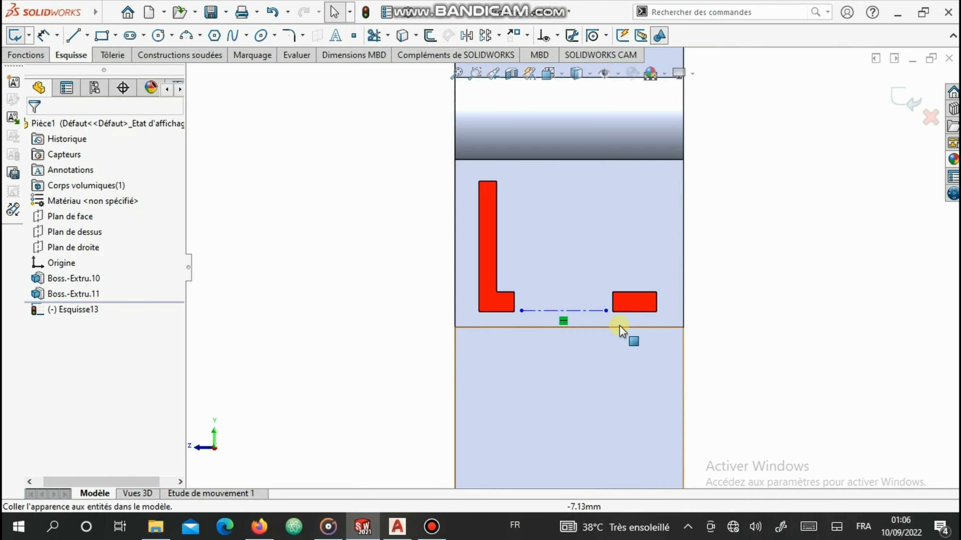
scroll(620, 280, "up", 2)
scroll(617, 279, "down", 3)
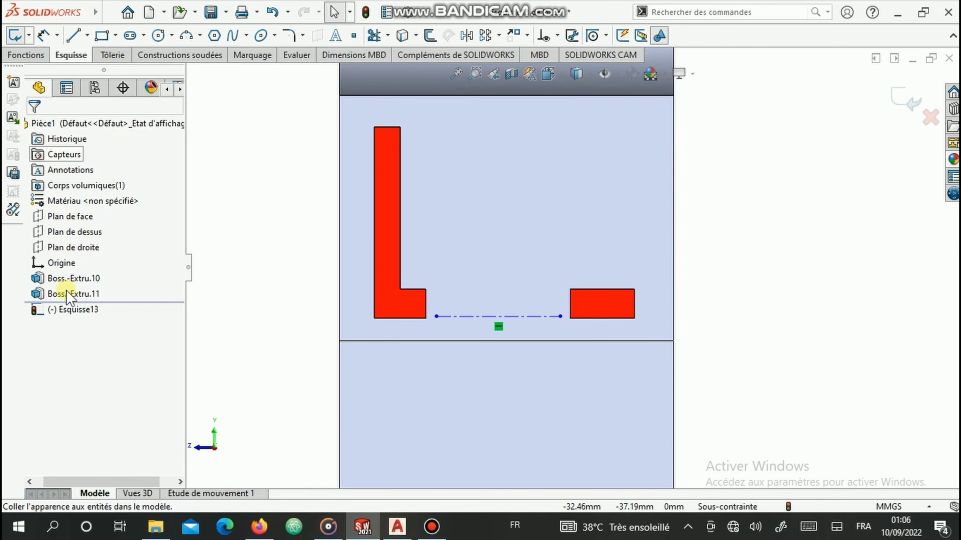
left_click(511, 281)
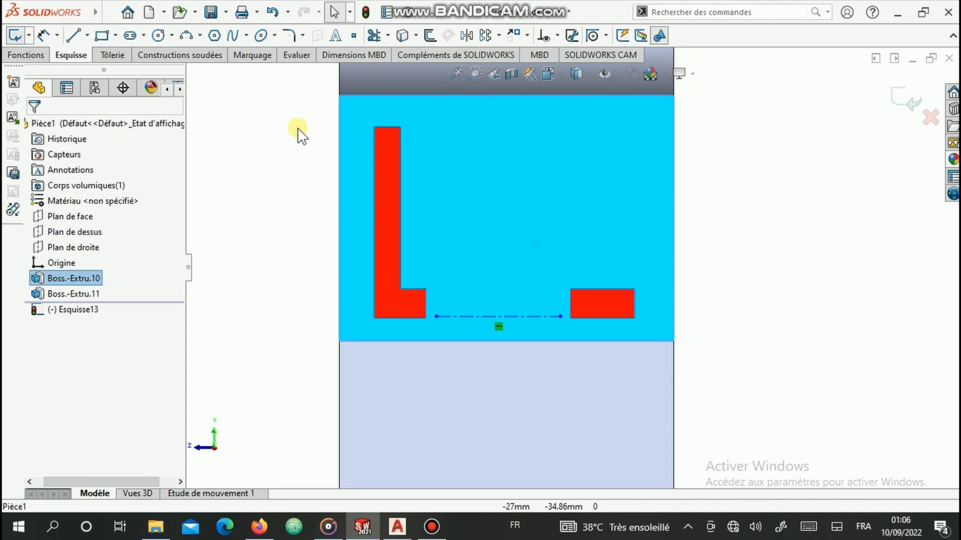
left_click(335, 35)
left_click(400, 306)
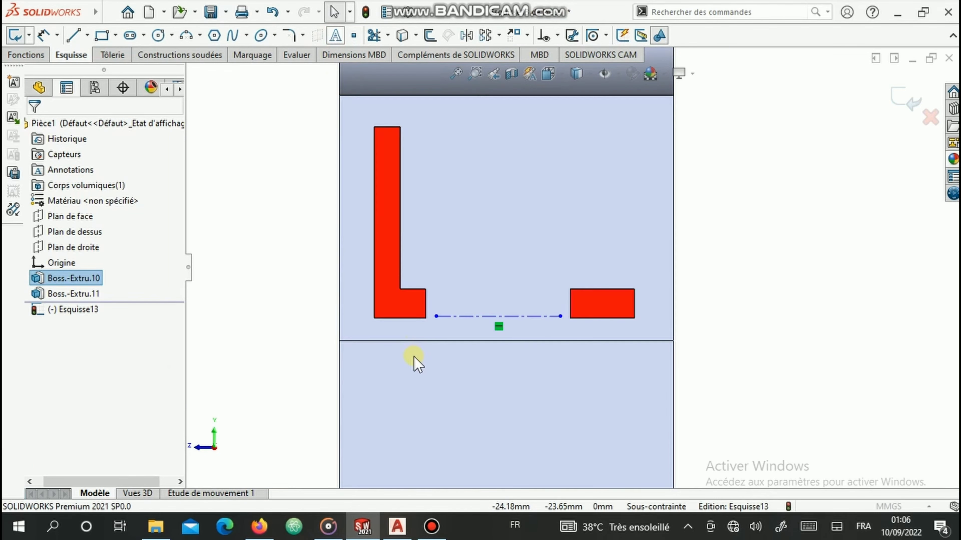
left_click(467, 317)
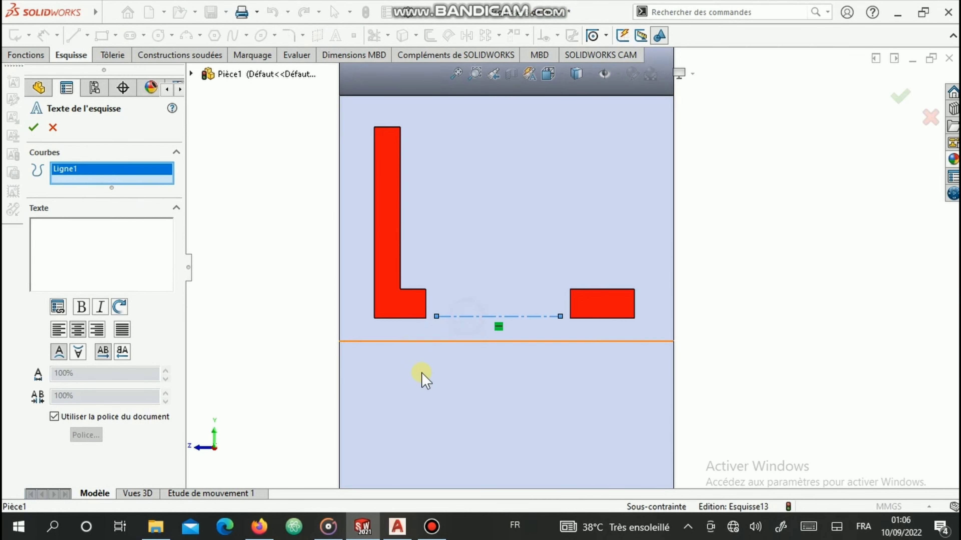
left_click(79, 226)
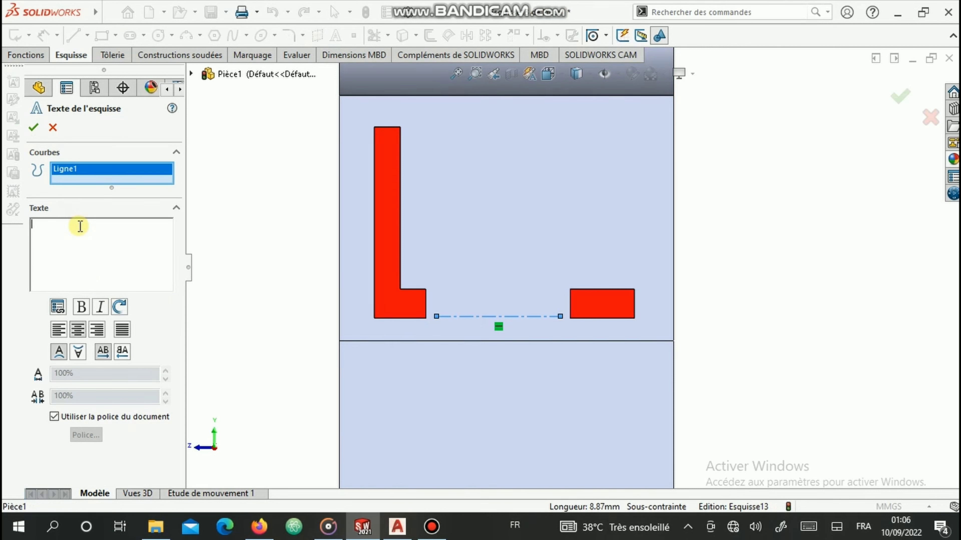
type("Legrand")
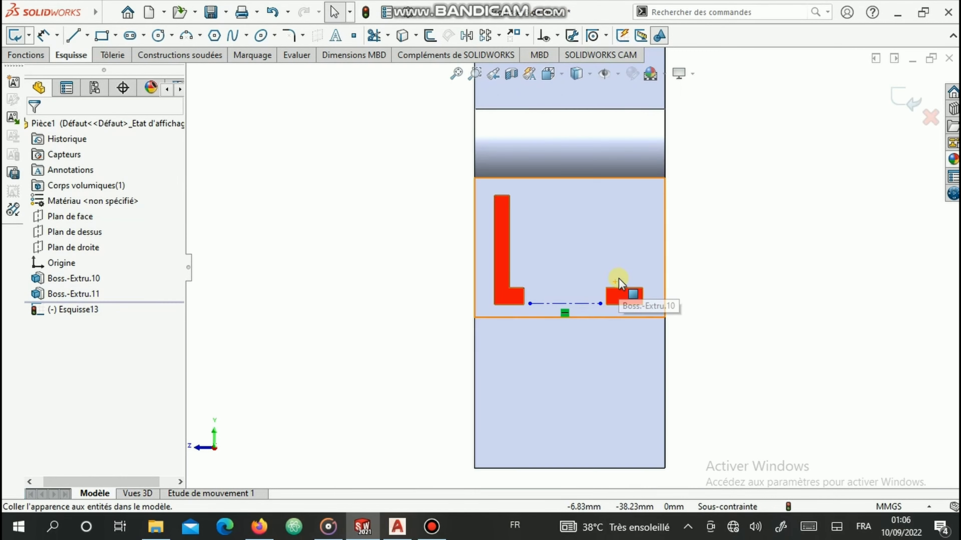
scroll(617, 278, "up", 1)
scroll(617, 278, "down", 4)
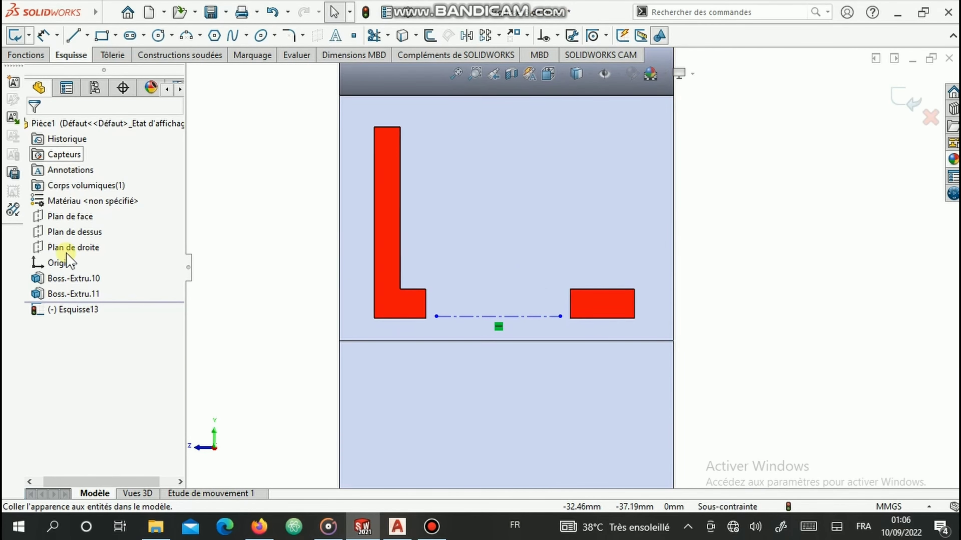
left_click(70, 343)
left_click(514, 280)
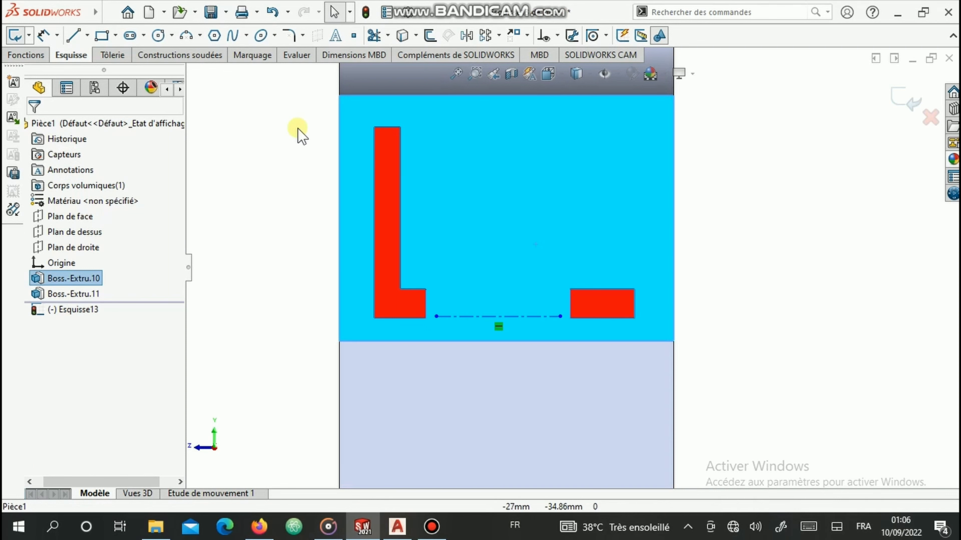
left_click(334, 36)
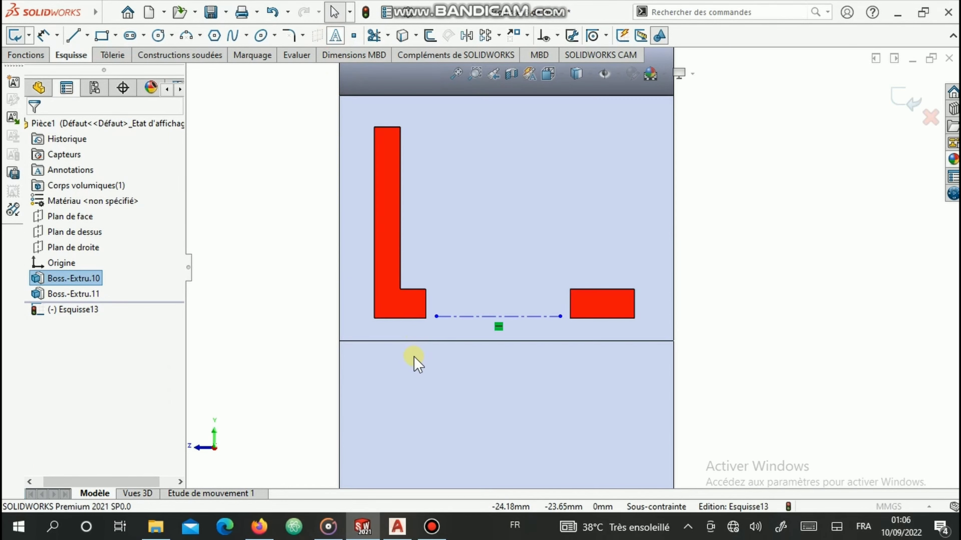
left_click(456, 316)
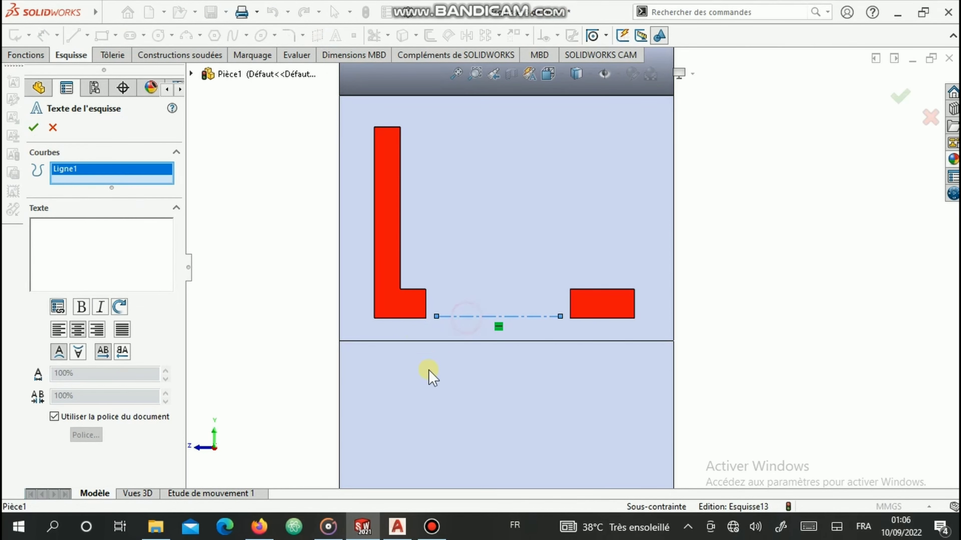
left_click(79, 226)
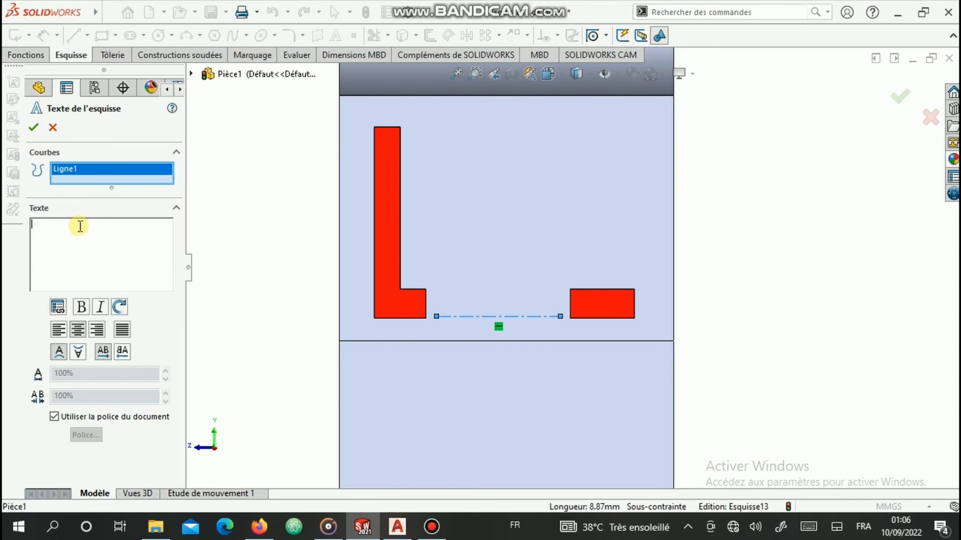
type("Legrand")
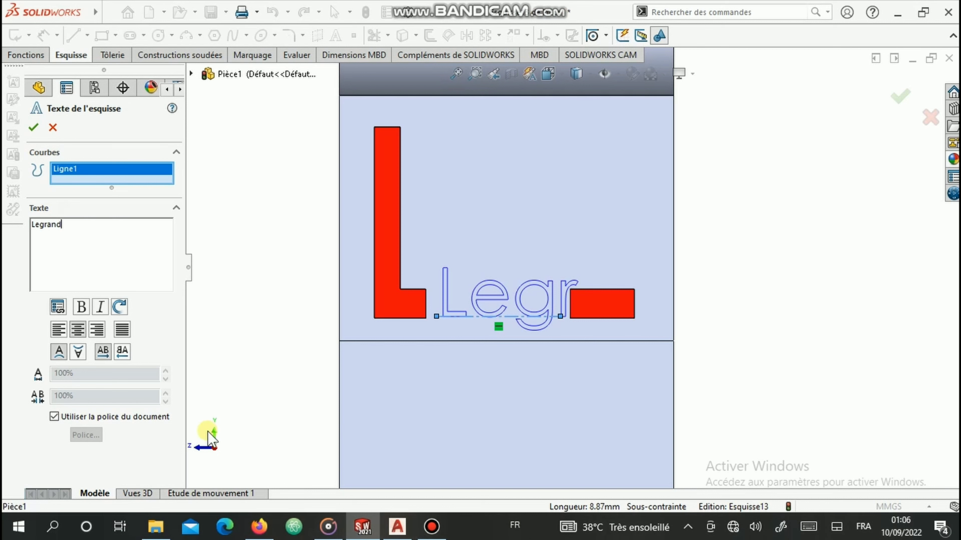
left_click(54, 416)
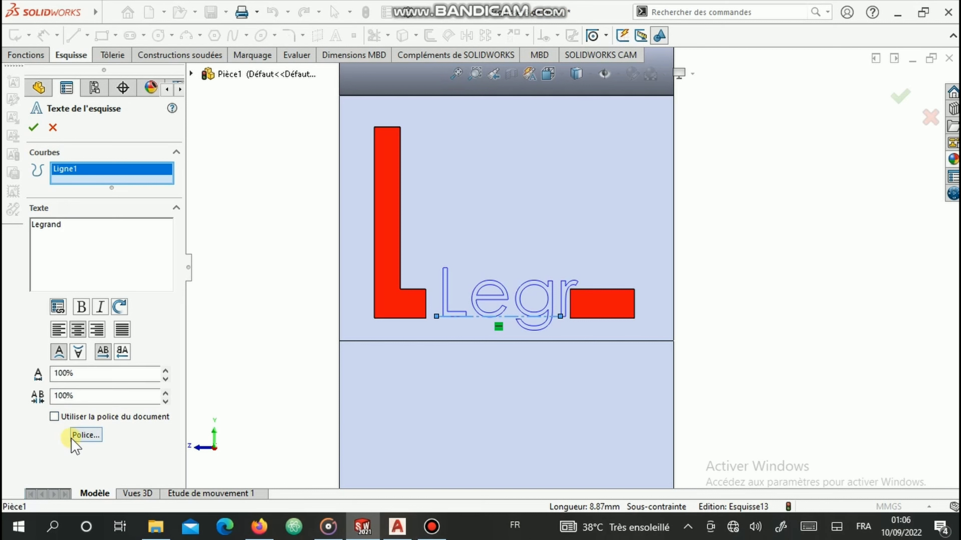
left_click(77, 435)
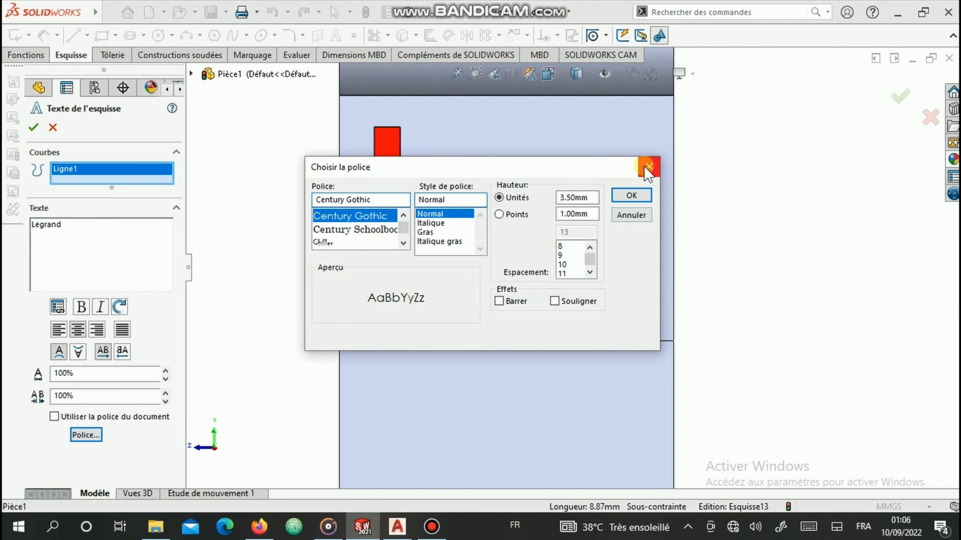
left_click(645, 168)
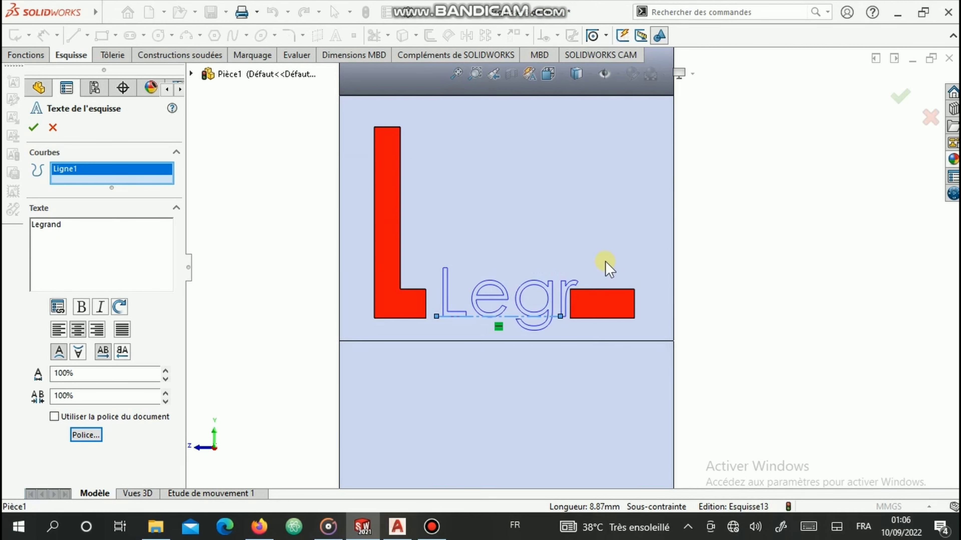
left_click(56, 131)
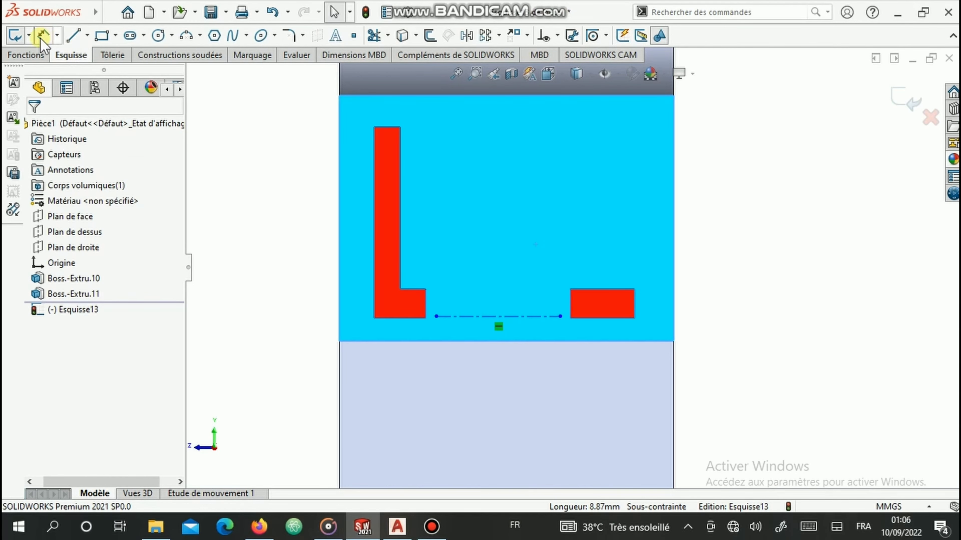
Step: Measure the height of the small red rectangle with the dimension tool, without keeping a dimension
left_click(42, 36)
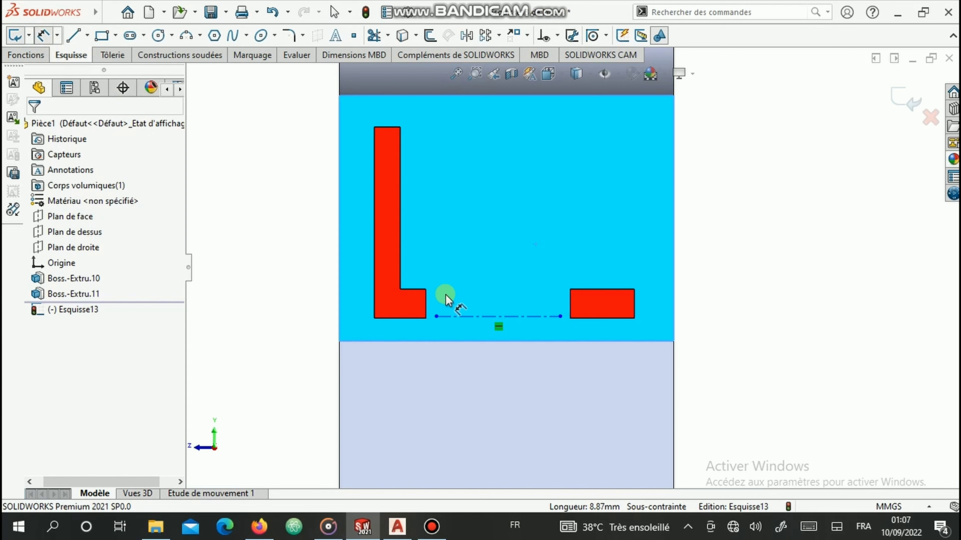
left_click(637, 303)
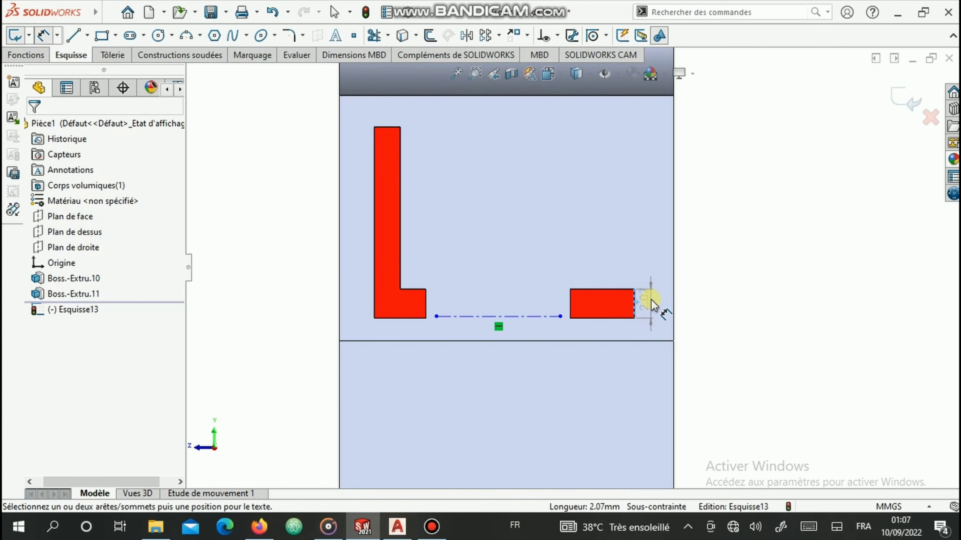
left_click(635, 307)
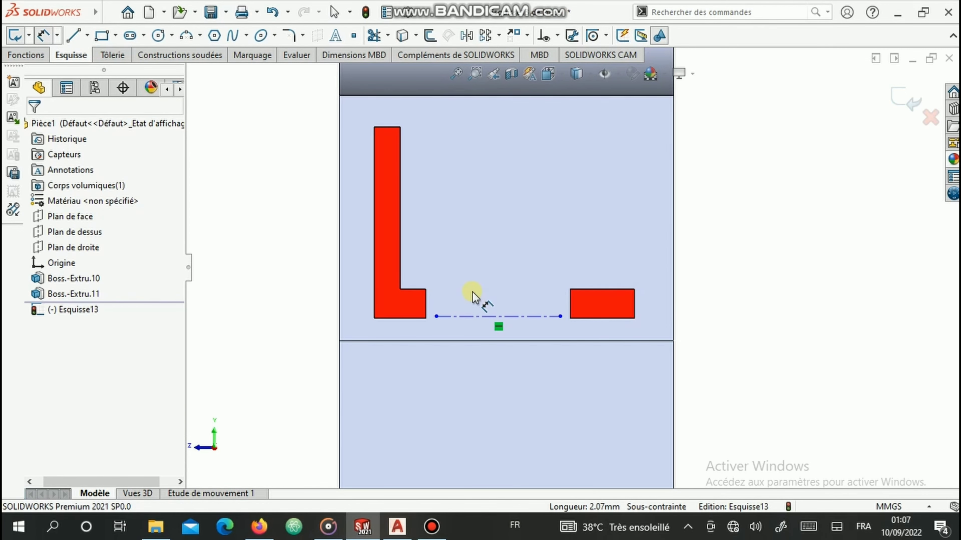
key("Escape")
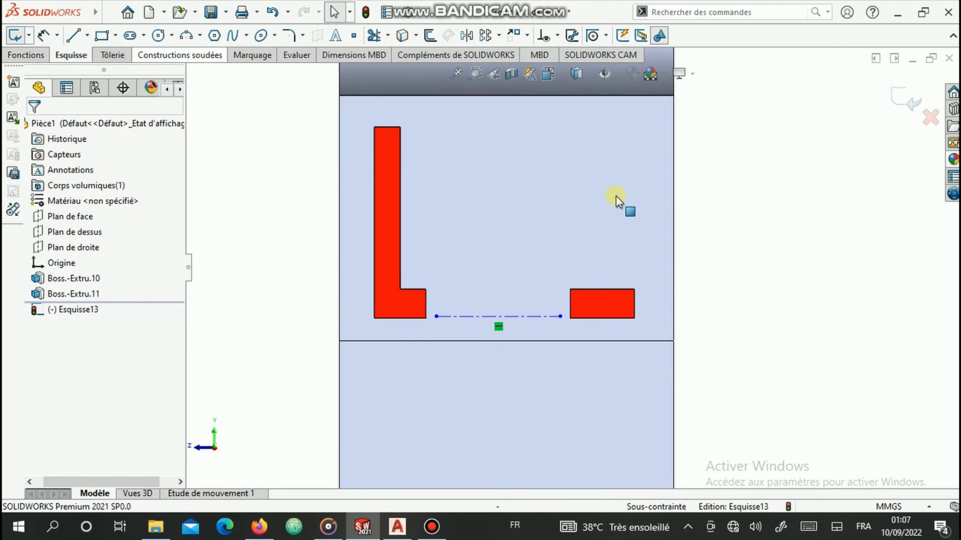
Step: Add the sketch text "Legrand" along the construction line between the L-shape's foot and the small red rectangle
left_click(550, 199)
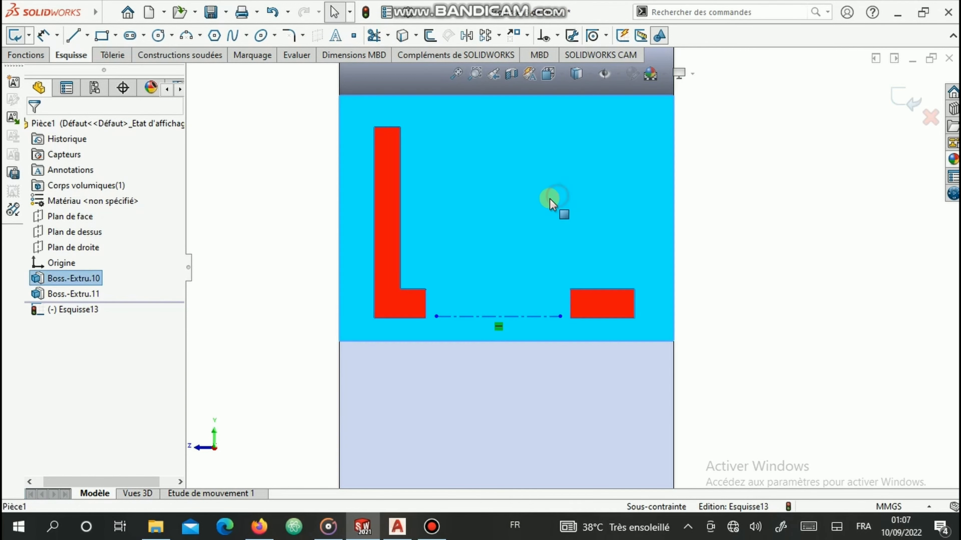
left_click(333, 38)
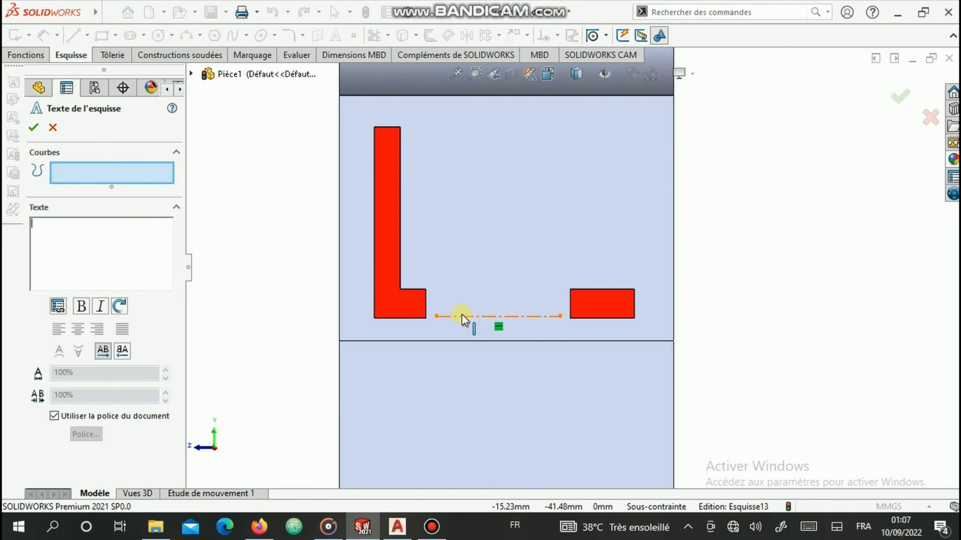
left_click(462, 316)
left_click(68, 240)
type("L")
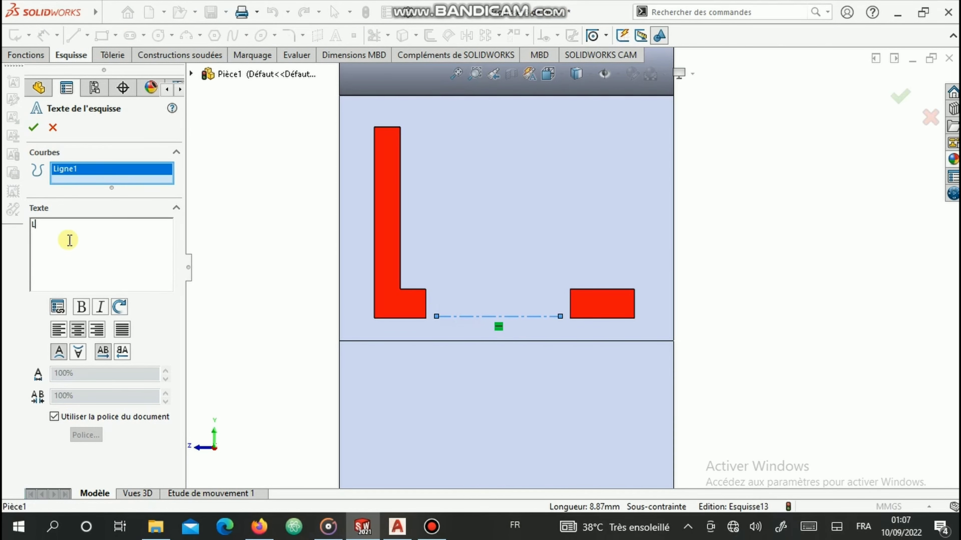
type("egrand")
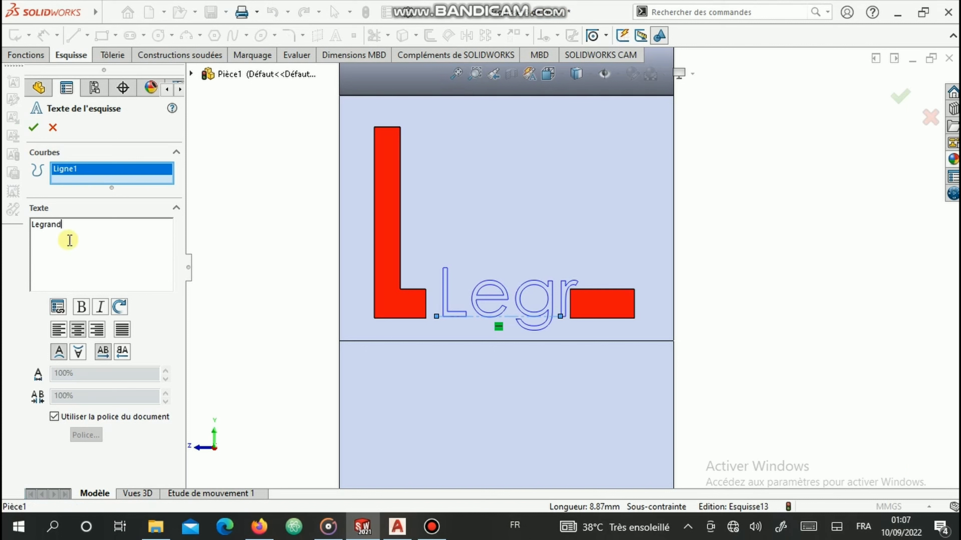
Step: Turn off the document font for the lettering, set its height to 2.7 mm in bold, and browse for another typeface
left_click(54, 417)
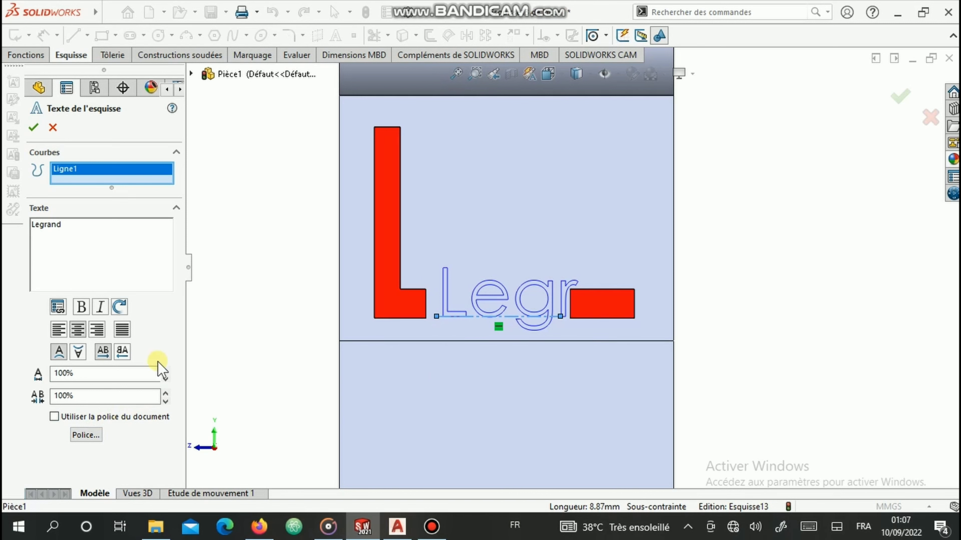
left_click(89, 434)
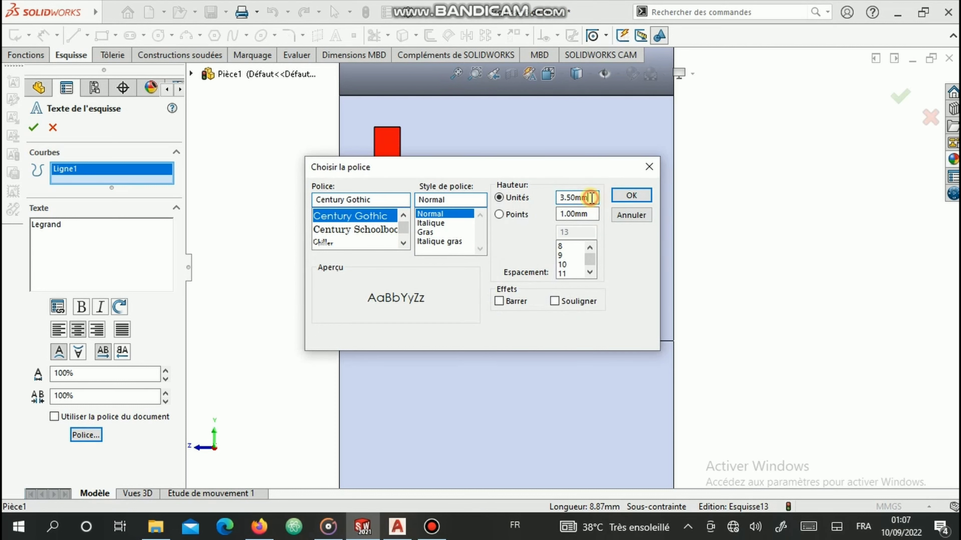
type("2.7")
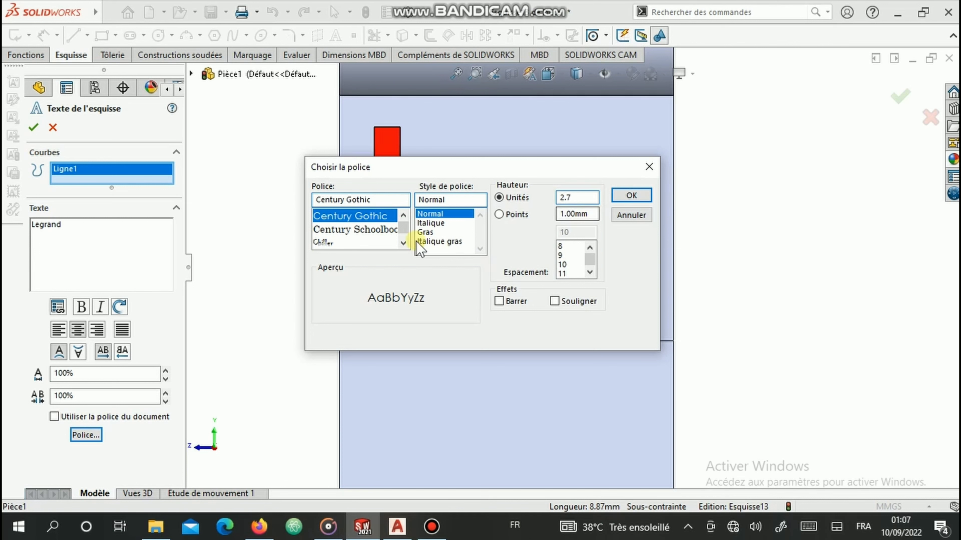
left_click(447, 231)
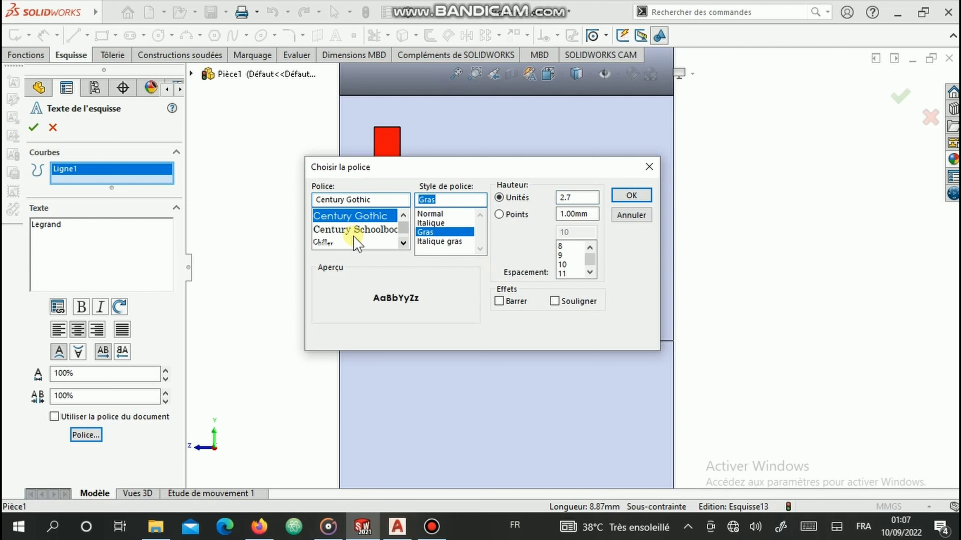
left_click(404, 244)
left_click(405, 244)
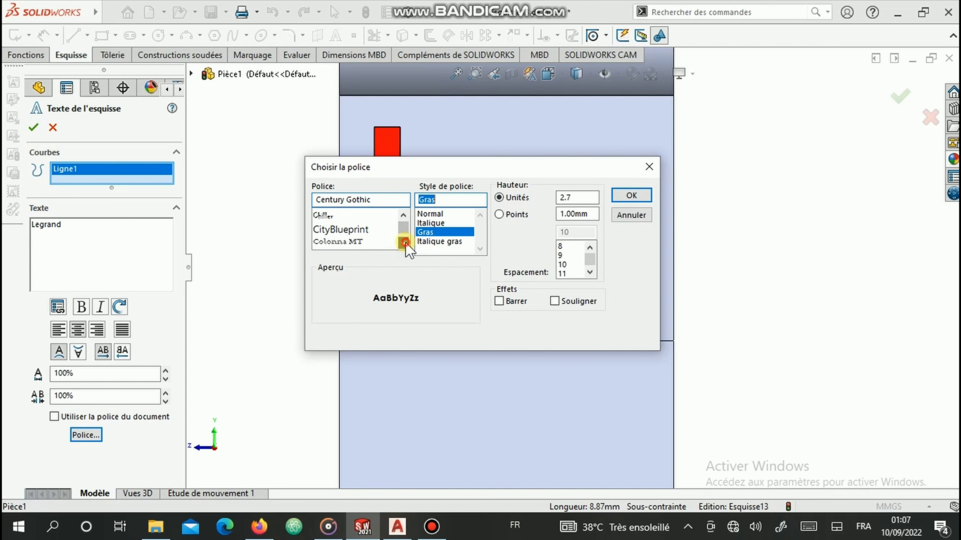
left_click(404, 244)
left_click(403, 246)
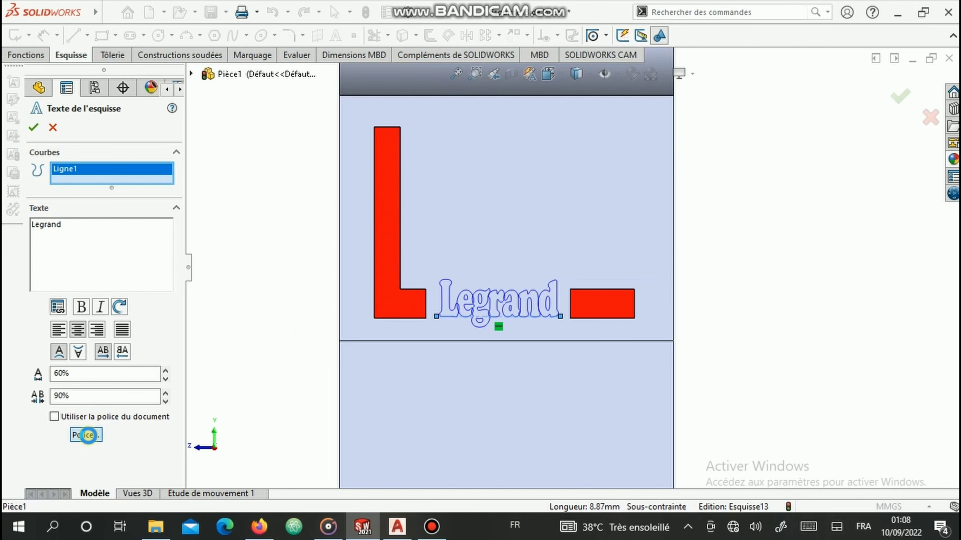
left_click(86, 435)
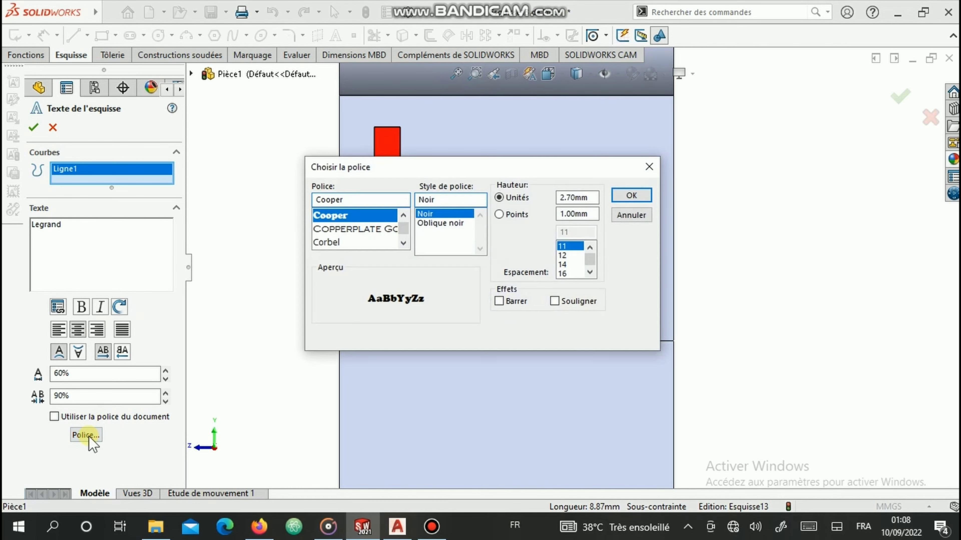
scroll(358, 229, "up", 1)
scroll(358, 228, "up", 10)
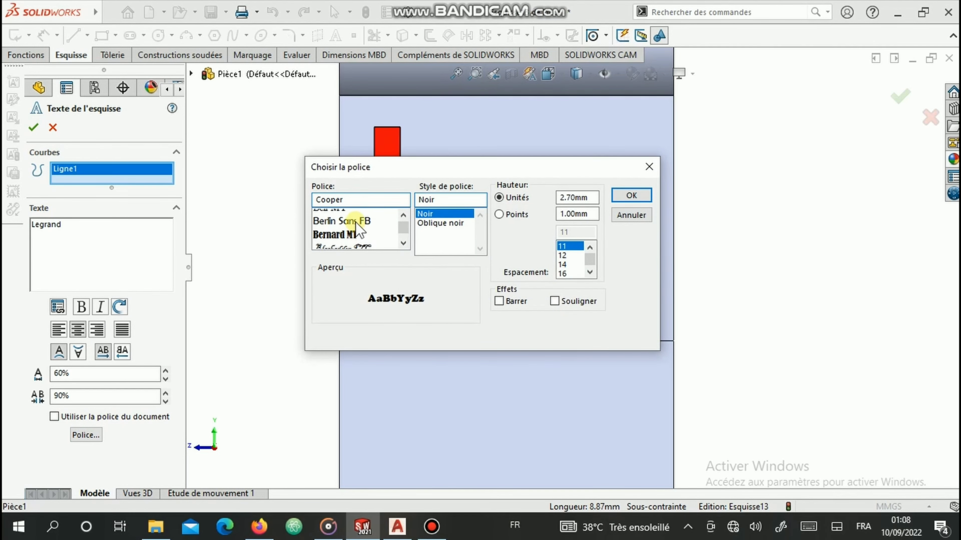
scroll(355, 224, "up", 5)
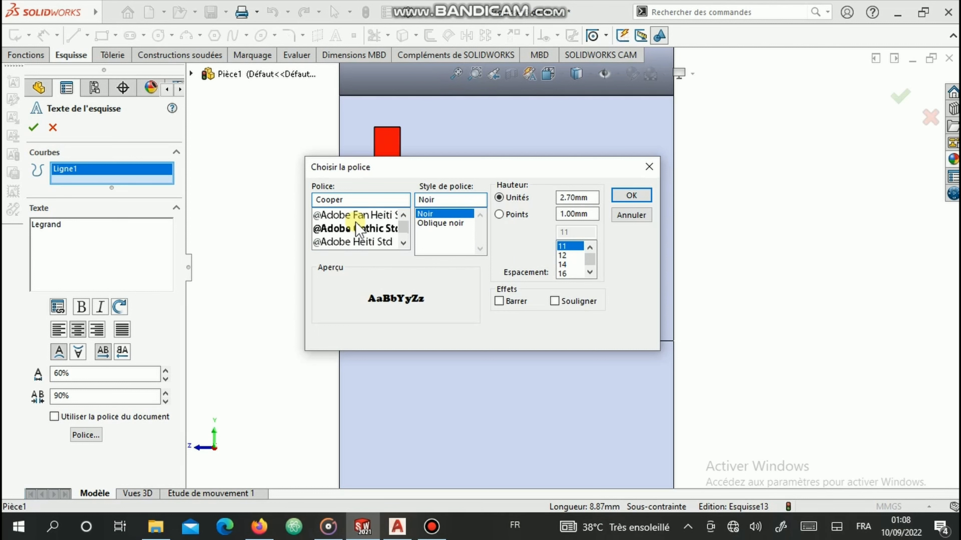
left_click(358, 229)
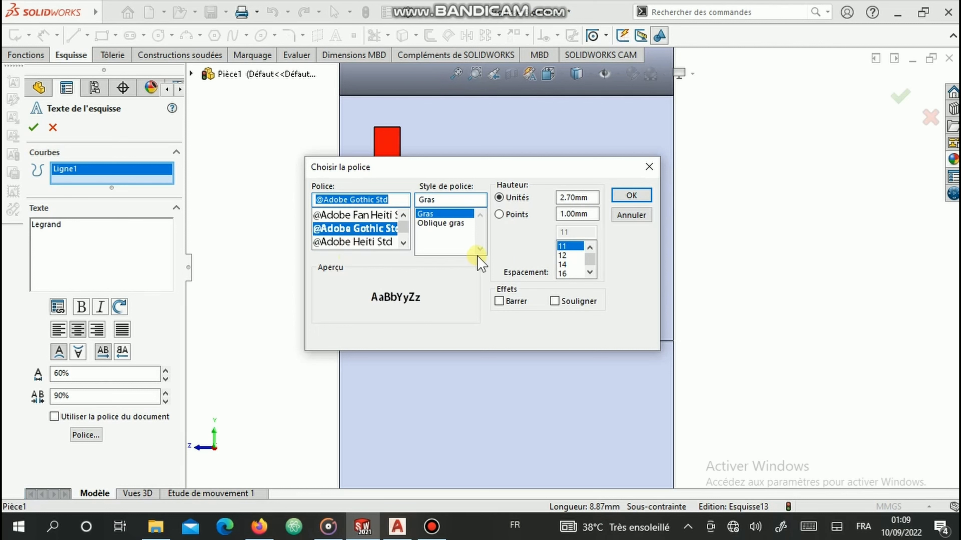
left_click(629, 196)
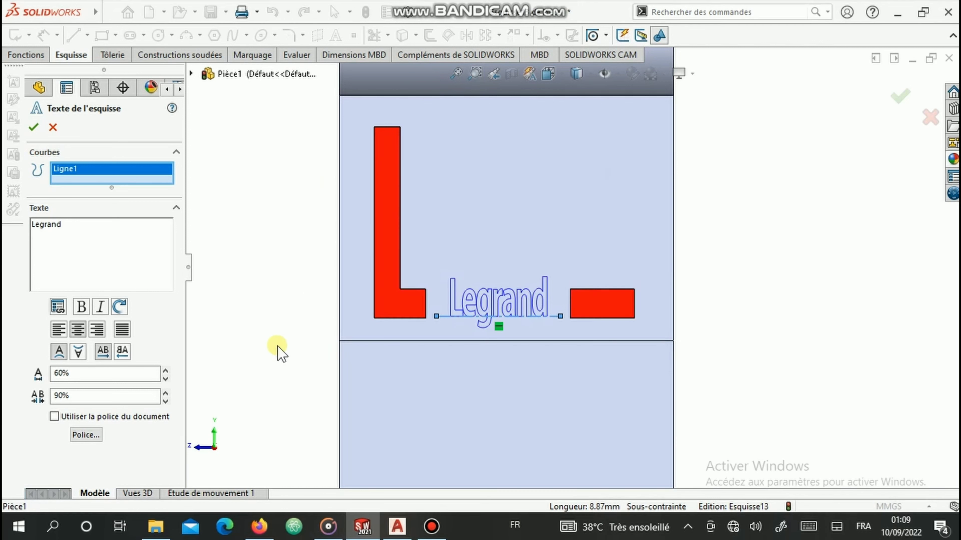
Step: Set the lettering's width factor to 80% and its character spacing to 90%
left_click(165, 370)
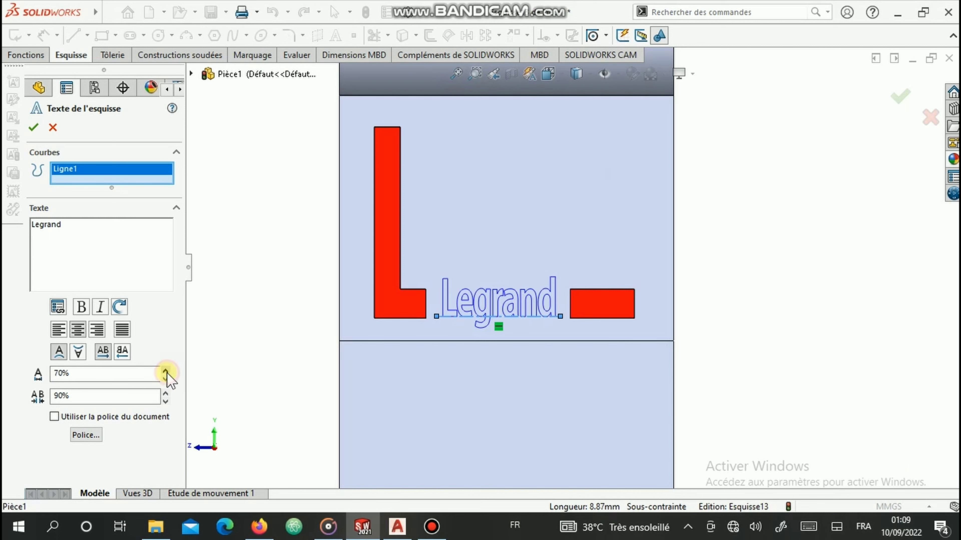
left_click(166, 370)
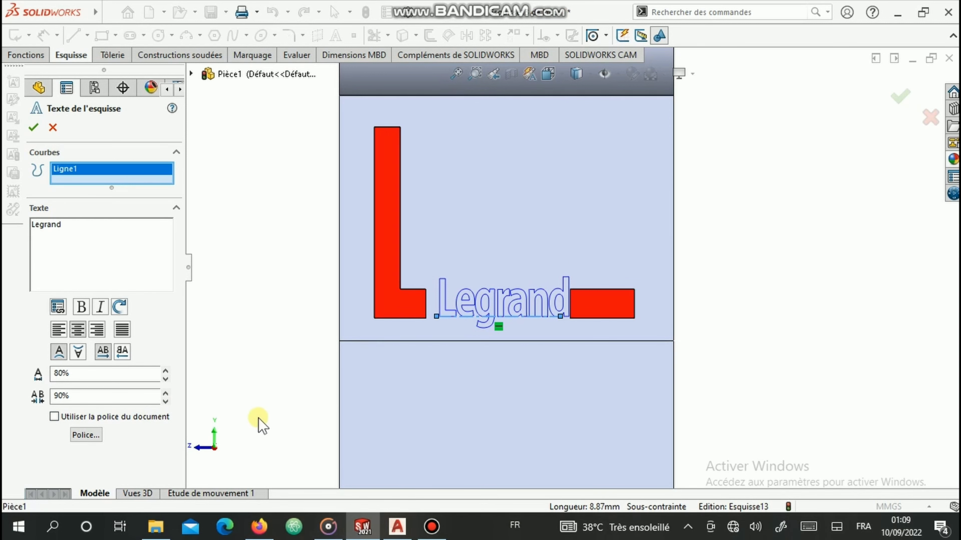
left_click(165, 393)
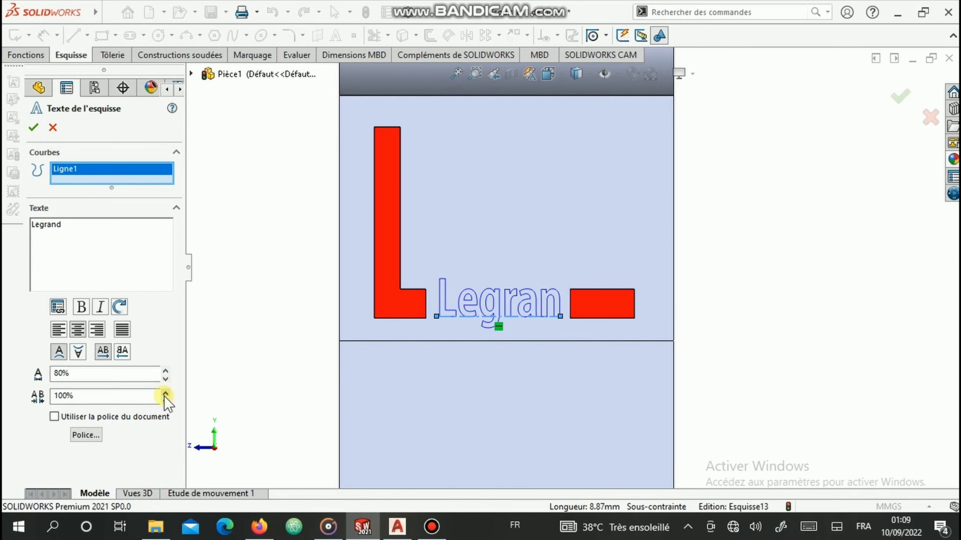
left_click(166, 402)
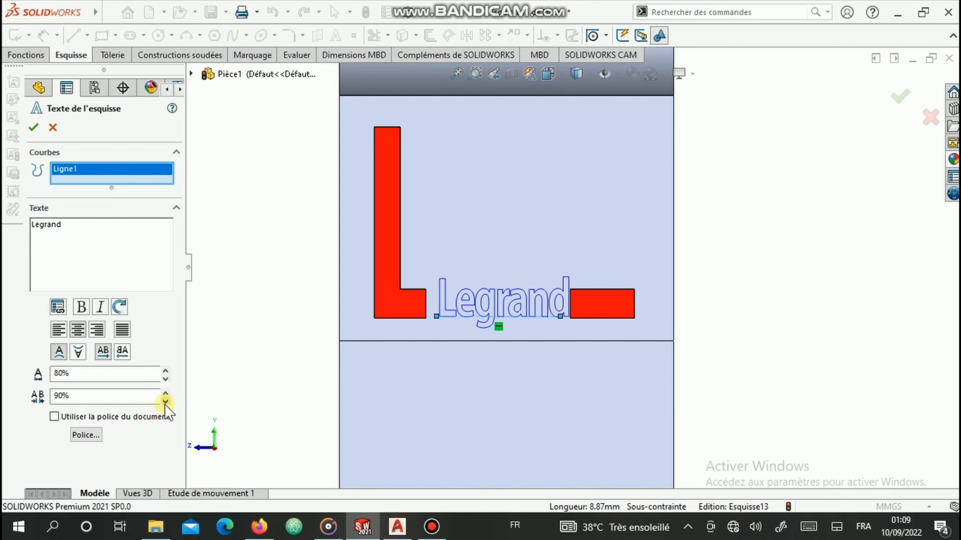
left_click(165, 380)
left_click(164, 371)
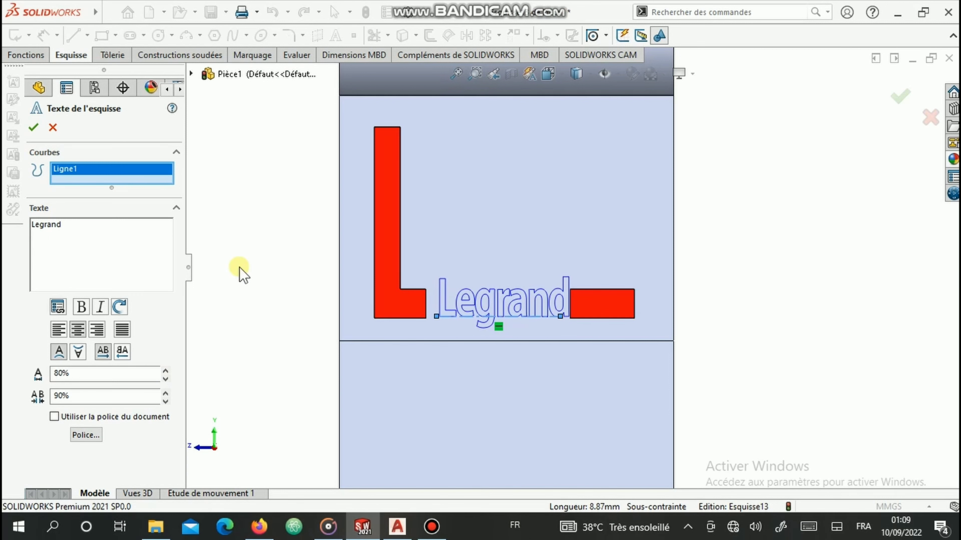
Step: Accept the "Legrand" text and exit its sketch
left_click(33, 127)
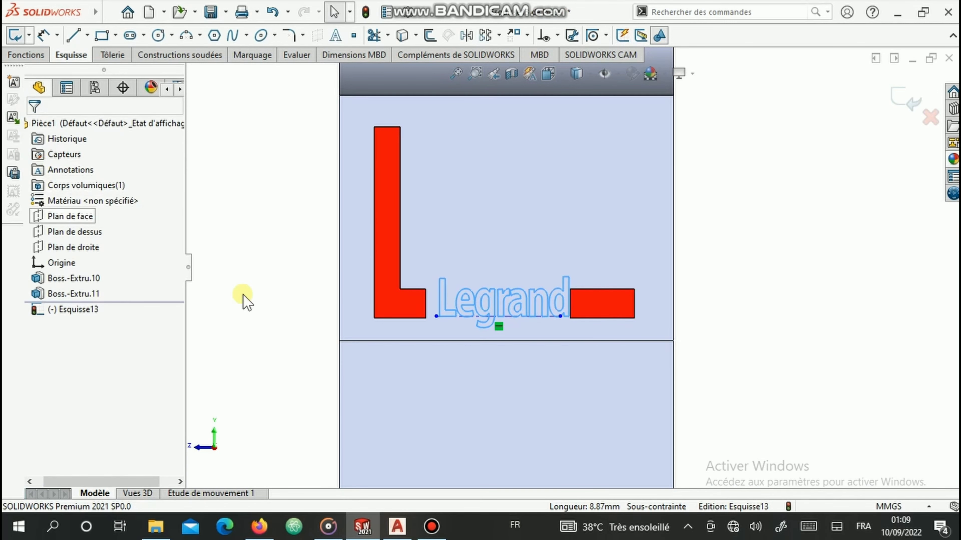
scroll(624, 280, "down", 2)
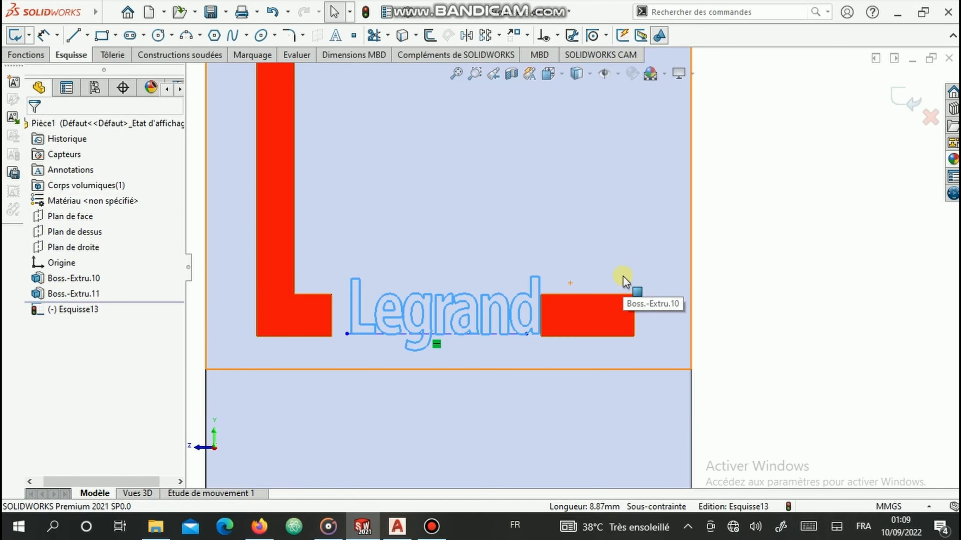
scroll(623, 277, "up", 5)
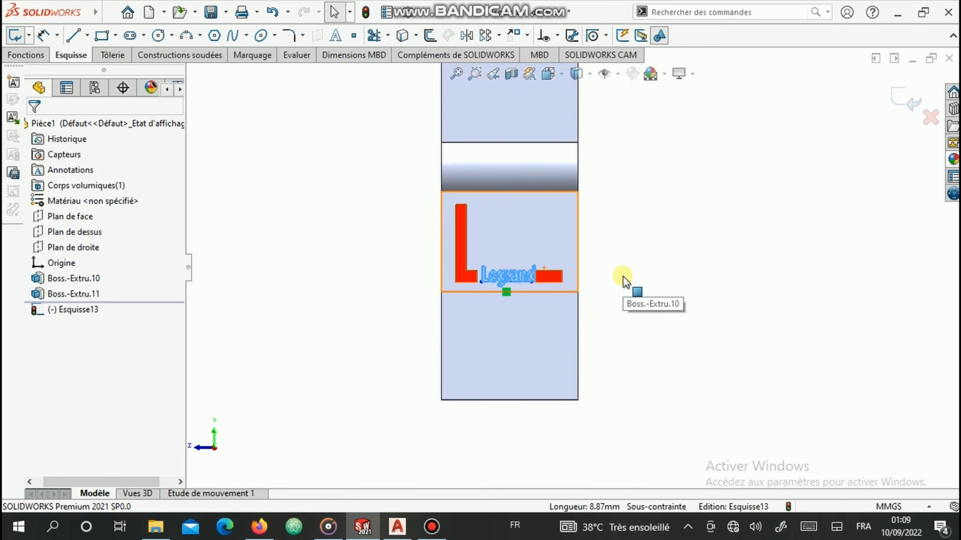
left_click(906, 96)
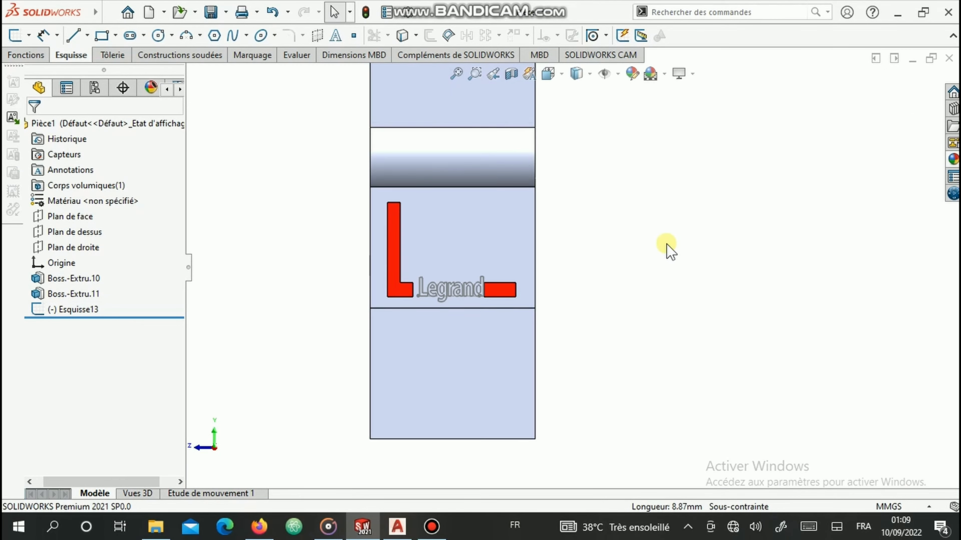
Step: Open the profile sketch of the breaker's main body extrusion, Esquisse11, for editing
middle_click_drag(670, 249, 789, 212)
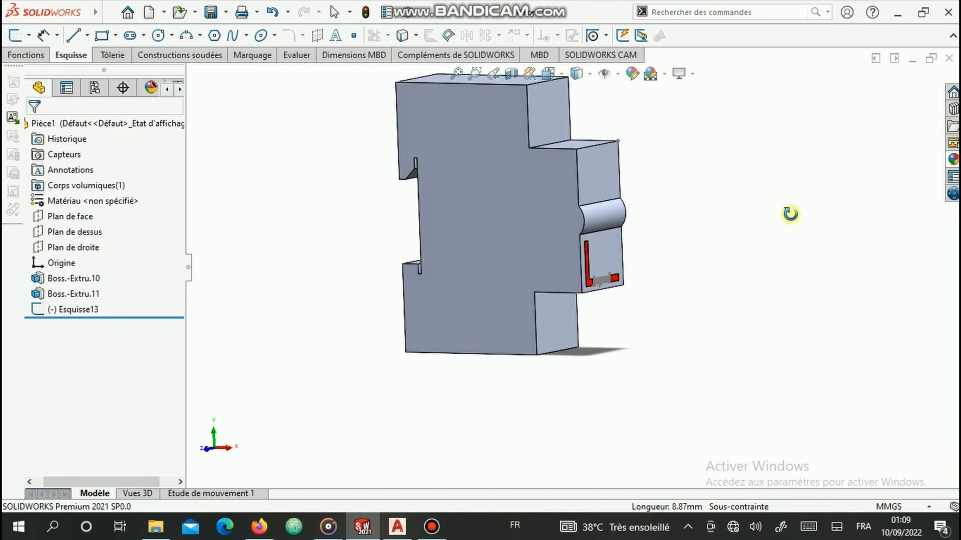
scroll(714, 220, "up", 2)
scroll(700, 212, "down", 2)
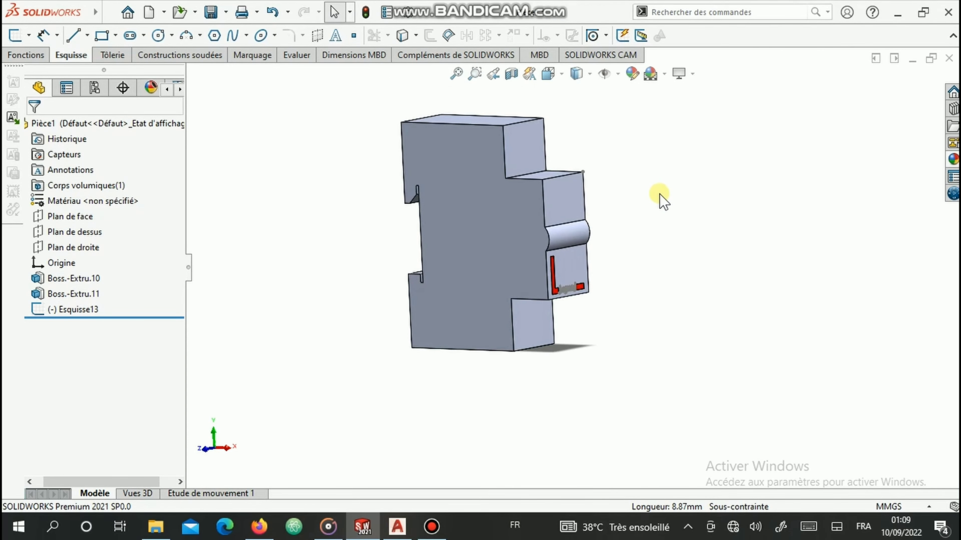
middle_click_drag(662, 201, 670, 183)
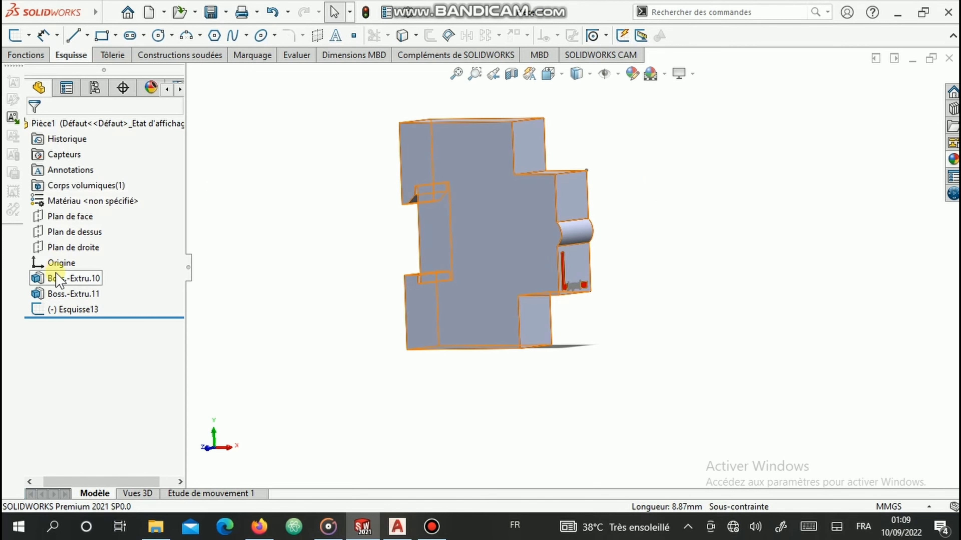
left_click(72, 280)
double_click(72, 279)
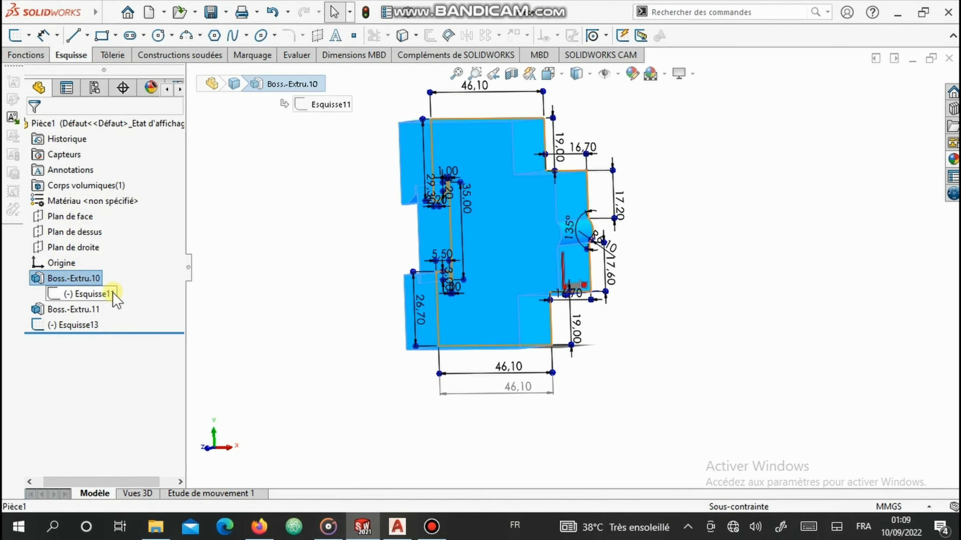
left_click(91, 294)
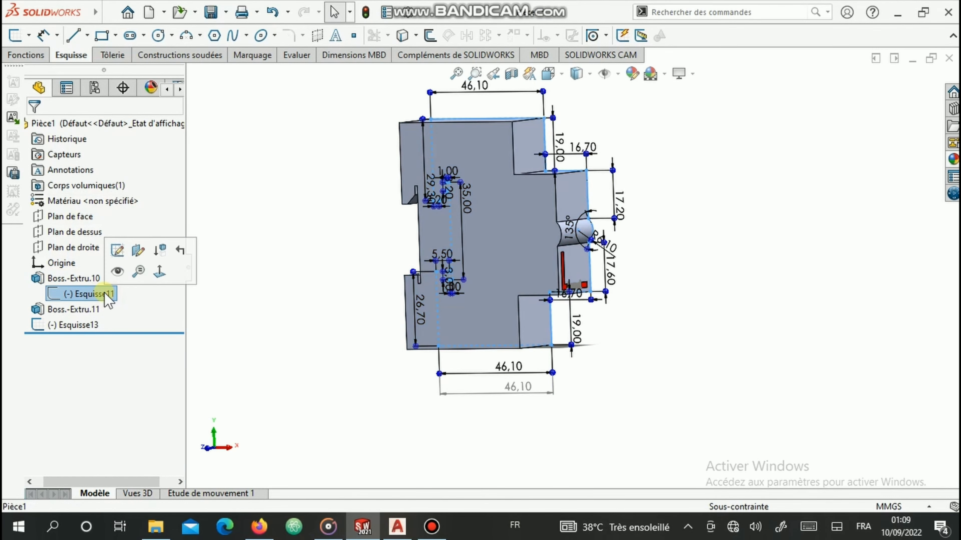
left_click(117, 249)
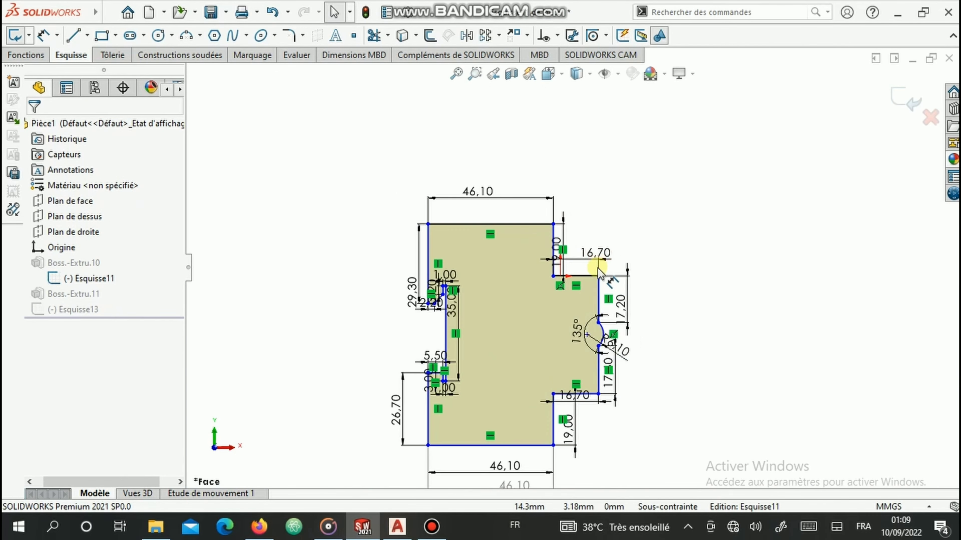
Step: Round the upper outer corner of the profile's protruding front section with a 2 mm sketch fillet
scroll(600, 260, "down", 5)
left_click(289, 36)
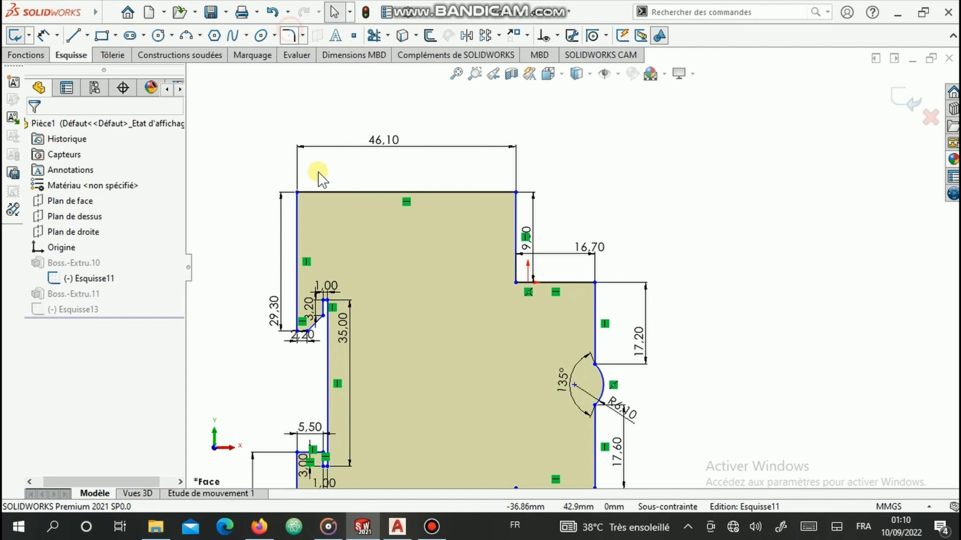
left_click(584, 281)
left_click(595, 303)
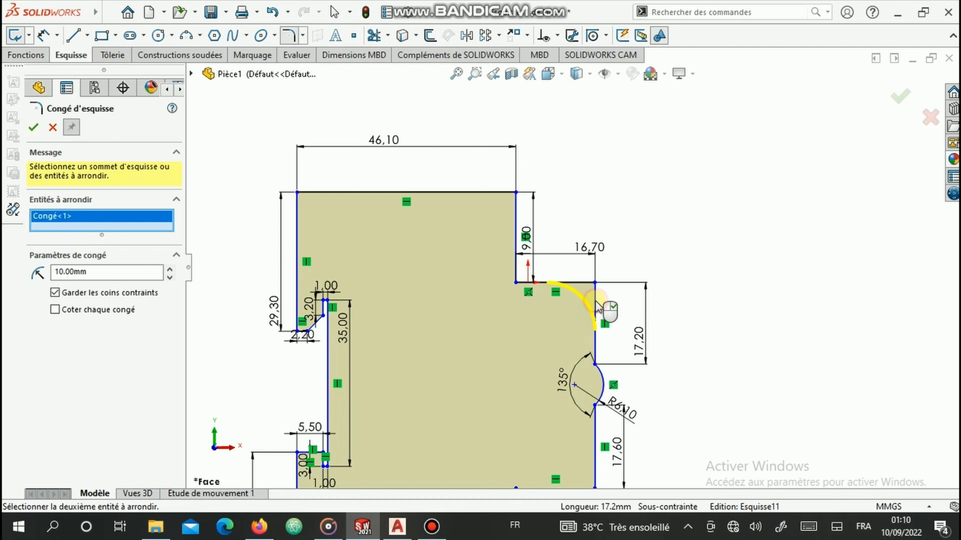
left_click(110, 269)
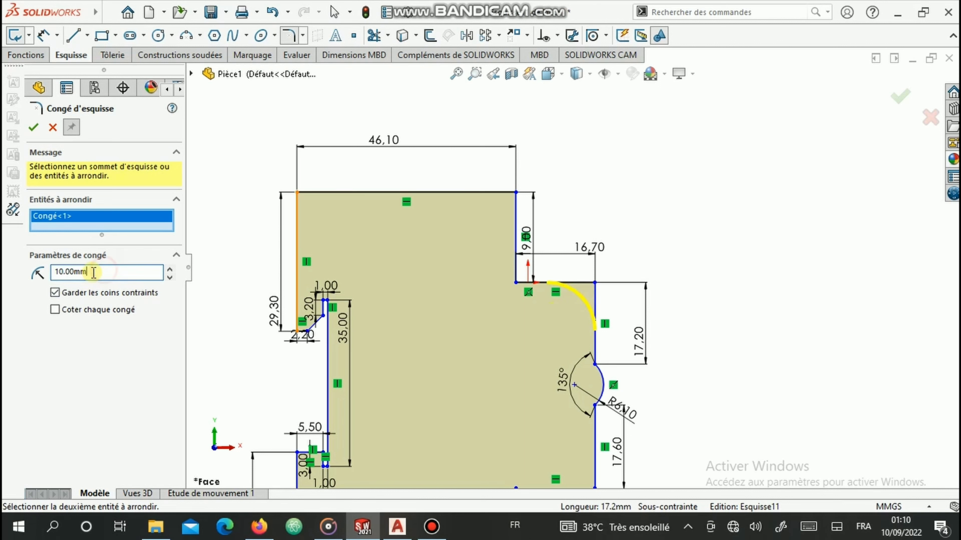
type("2")
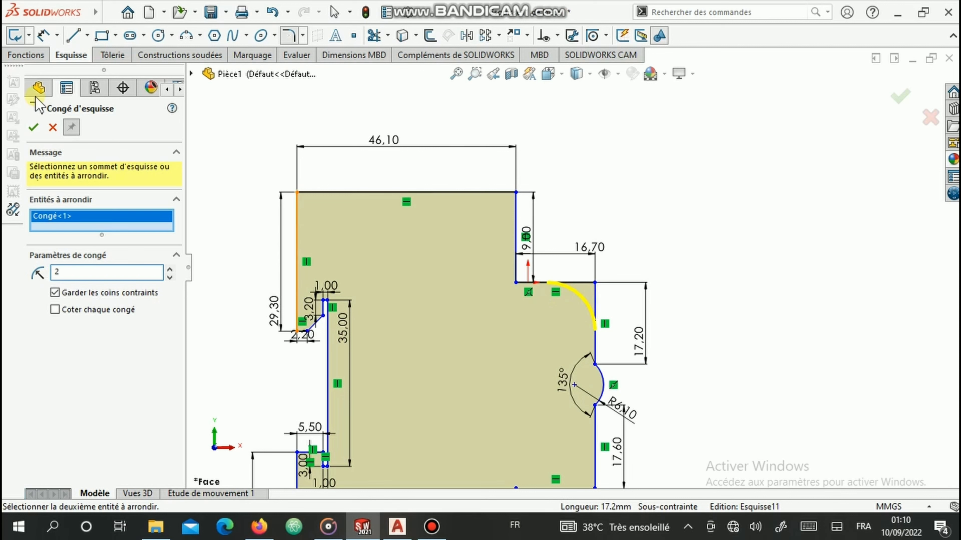
left_click(34, 127)
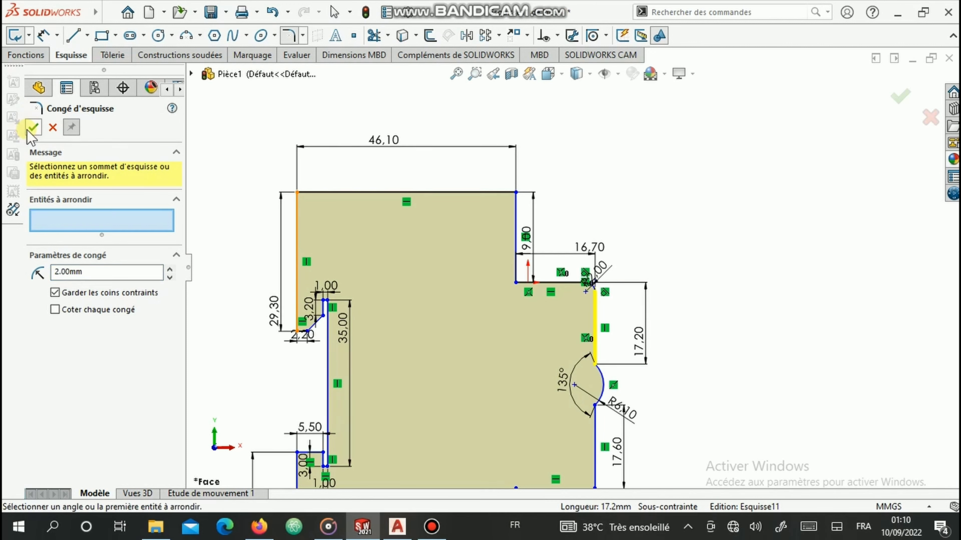
Step: Accept the 2 mm sketch fillet and exit the main body's profile sketch to rebuild the part
scroll(582, 300, "up", 2)
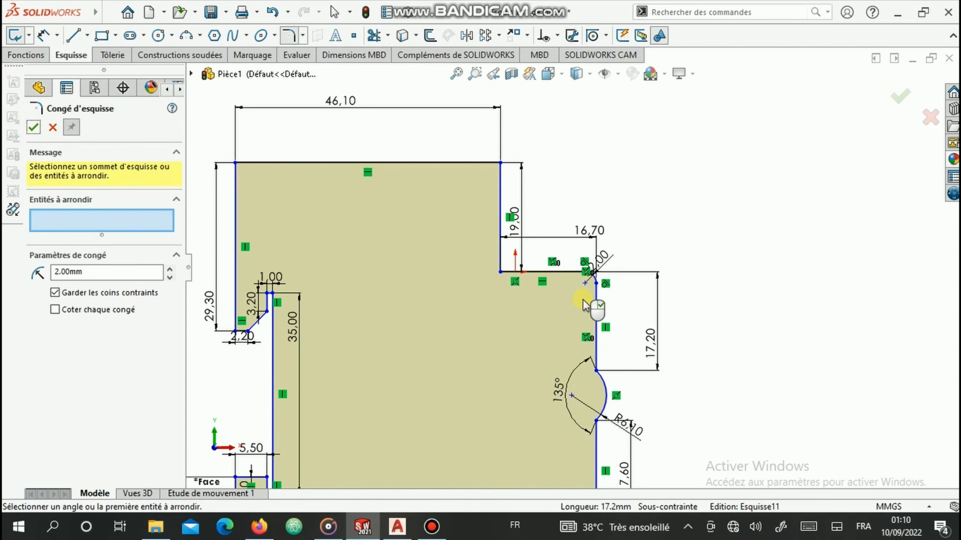
scroll(582, 300, "up", 3)
scroll(584, 302, "down", 2)
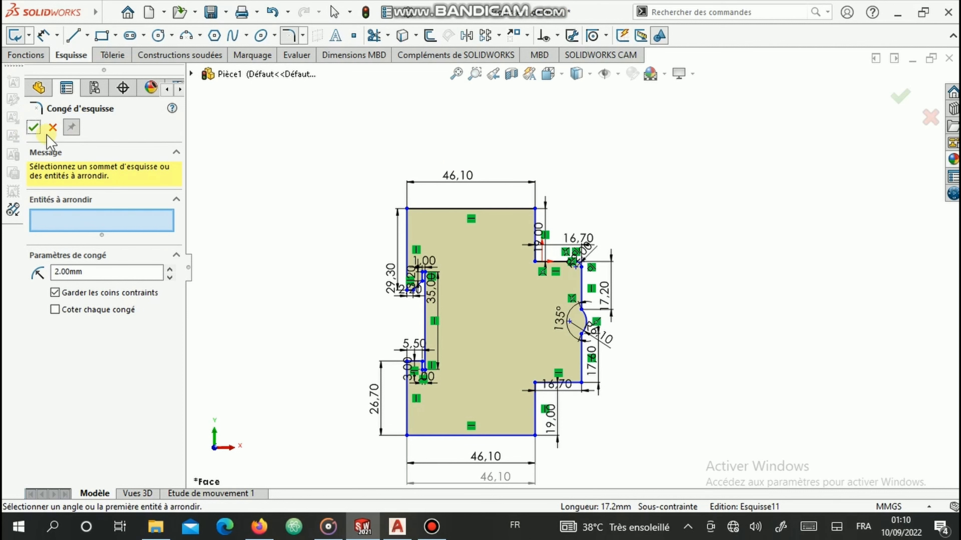
left_click(34, 127)
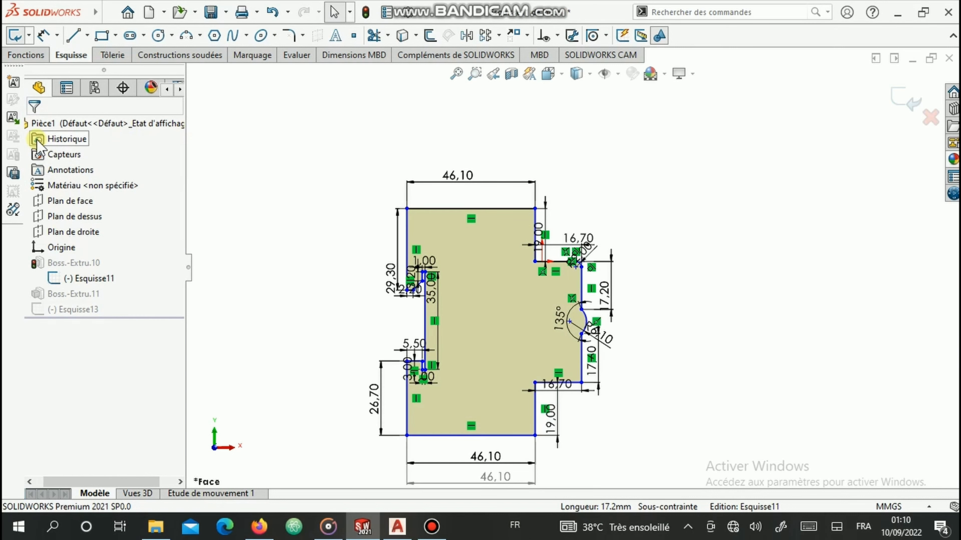
left_click(915, 104)
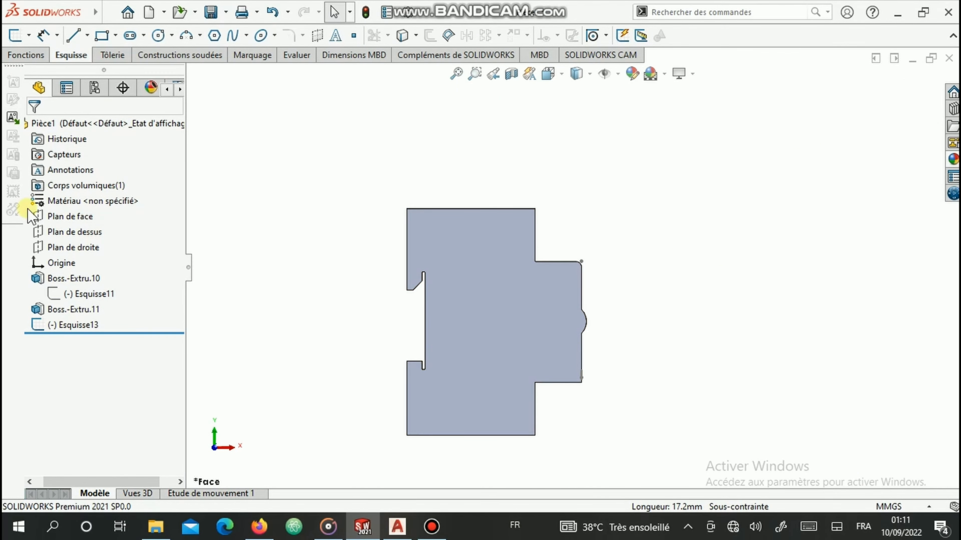
Step: Examine the finished breaker from the front and both sides, checking the rounded front edge, the red details and the "Legrand" lettering
scroll(361, 335, "down", 2)
scroll(664, 261, "up", 1)
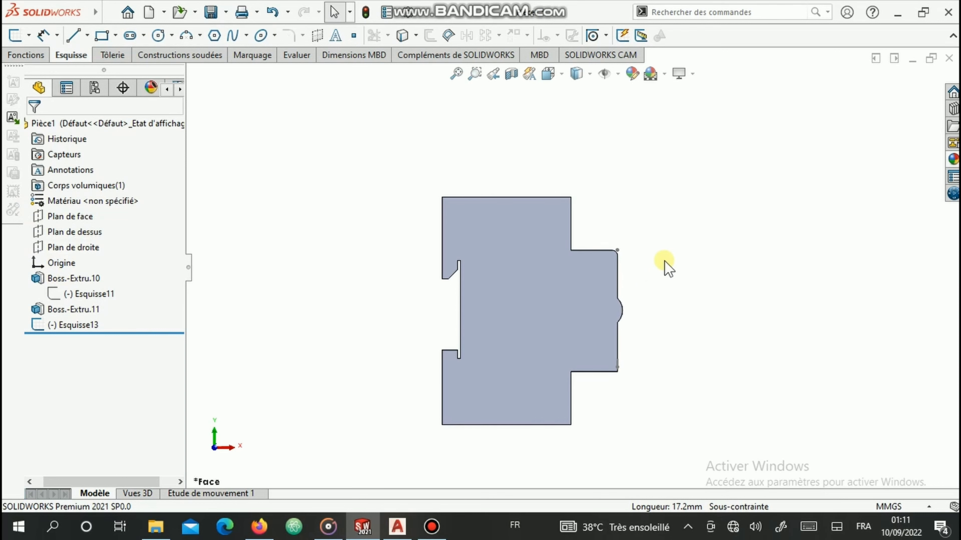
middle_click_drag(647, 260, 607, 297)
scroll(440, 268, "down", 2)
scroll(700, 289, "down", 3)
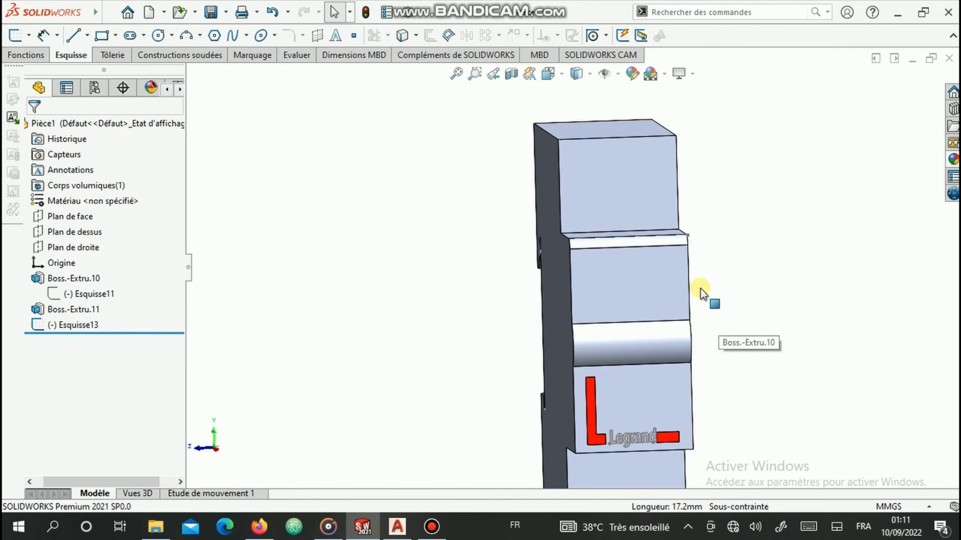
middle_click_drag(708, 290, 673, 292)
scroll(743, 313, "down", 2)
scroll(743, 313, "up", 2)
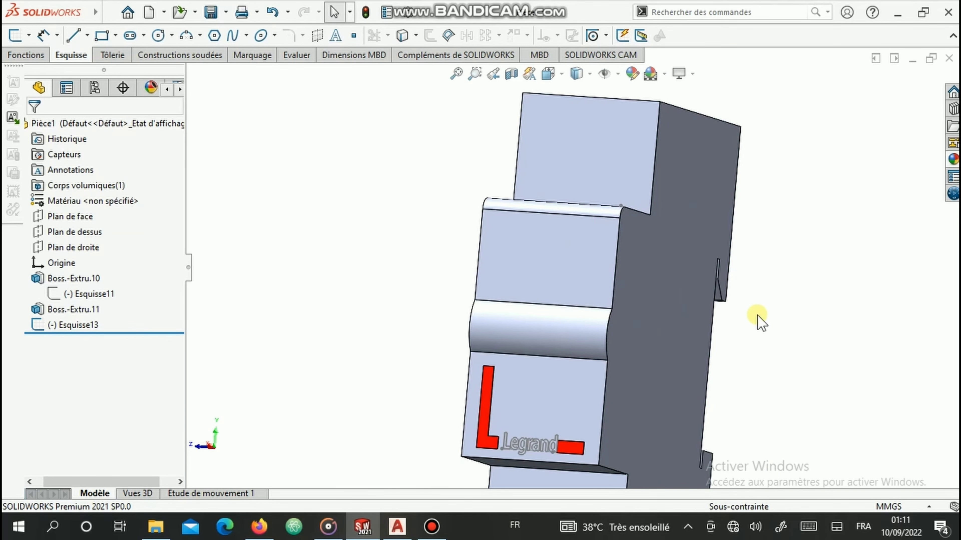
mouse_move(759, 321)
middle_mouse_down()
mouse_move(776, 341)
mouse_move(778, 321)
middle_mouse_up()
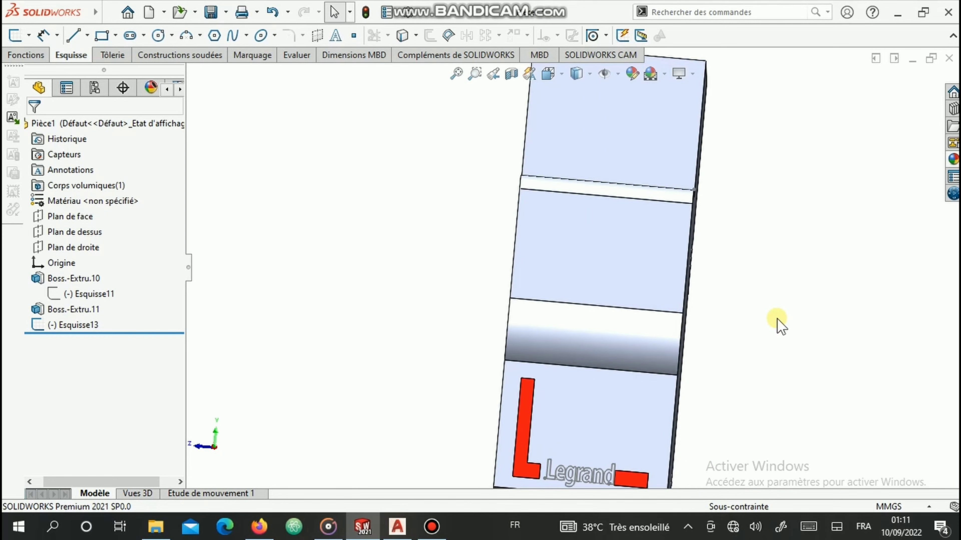
scroll(777, 322, "up", 4)
middle_click_drag(755, 365, 697, 366)
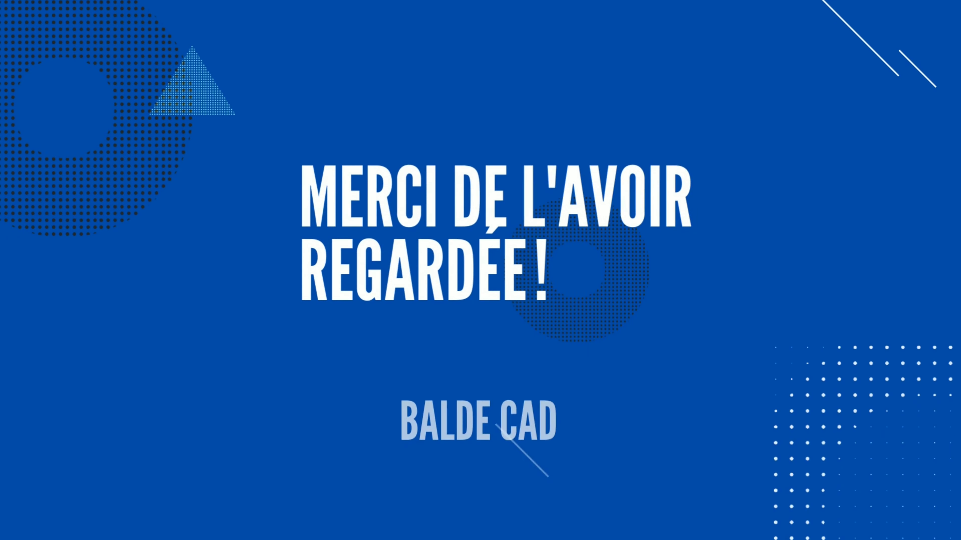